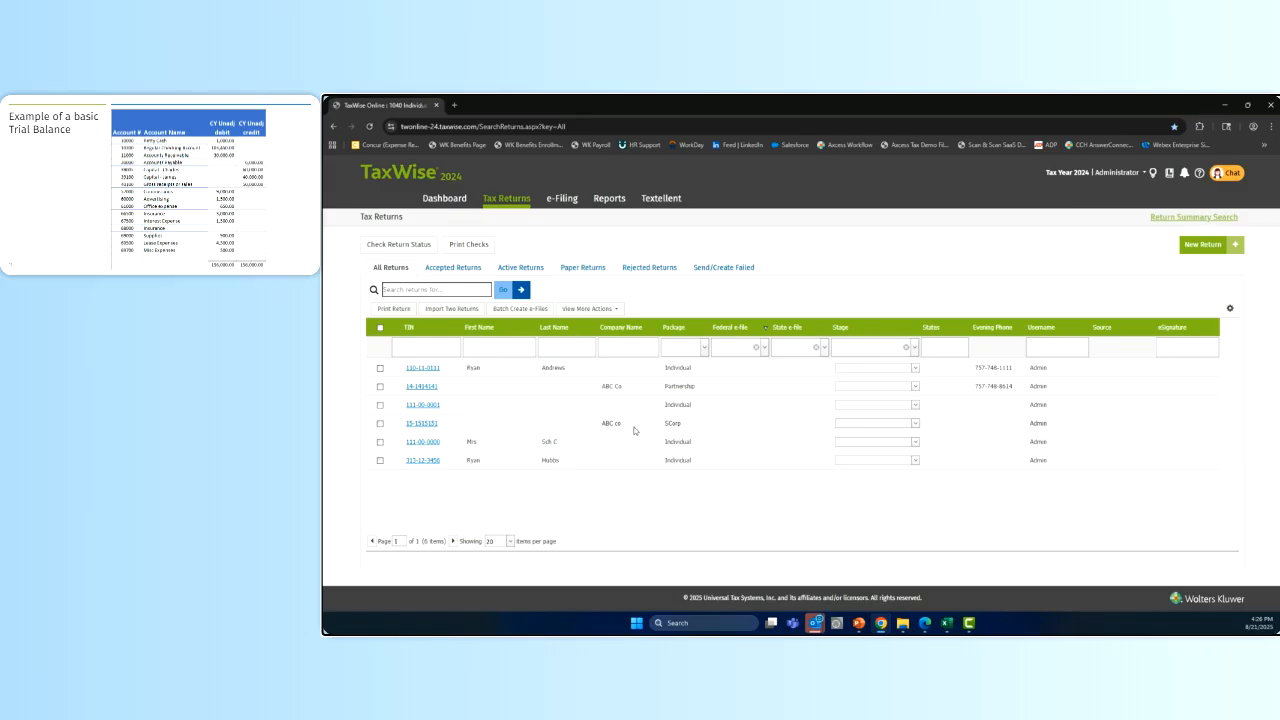
Open the ABC co S corporation return and review 1120S page 1 from the entity information through the preparer notes.
left_click(423, 424)
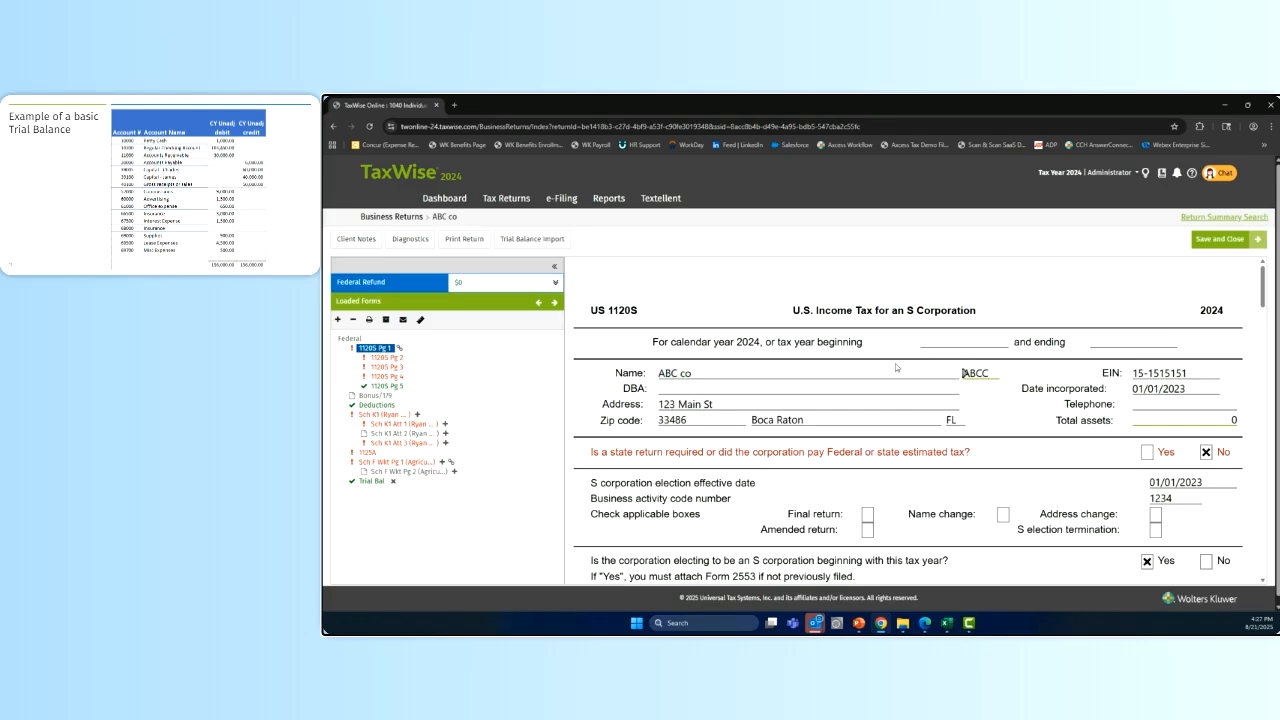
scroll(897, 420, "down", 3)
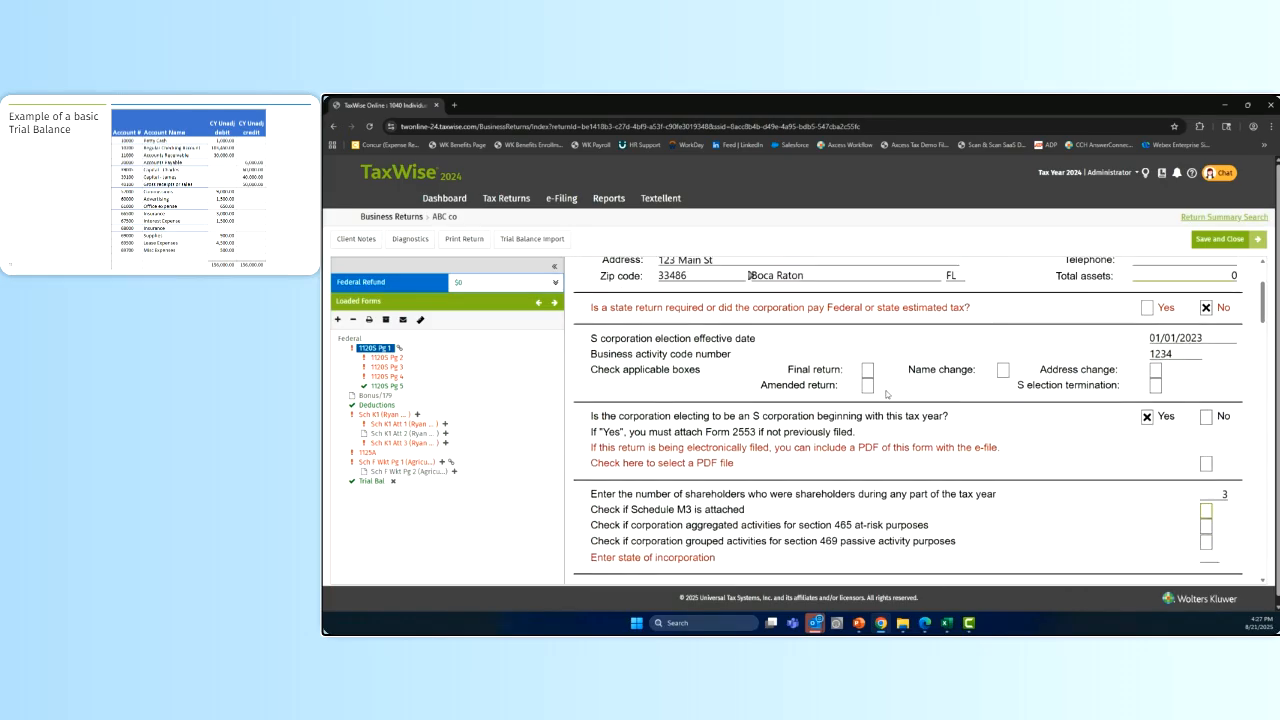
scroll(886, 395, "up", 2)
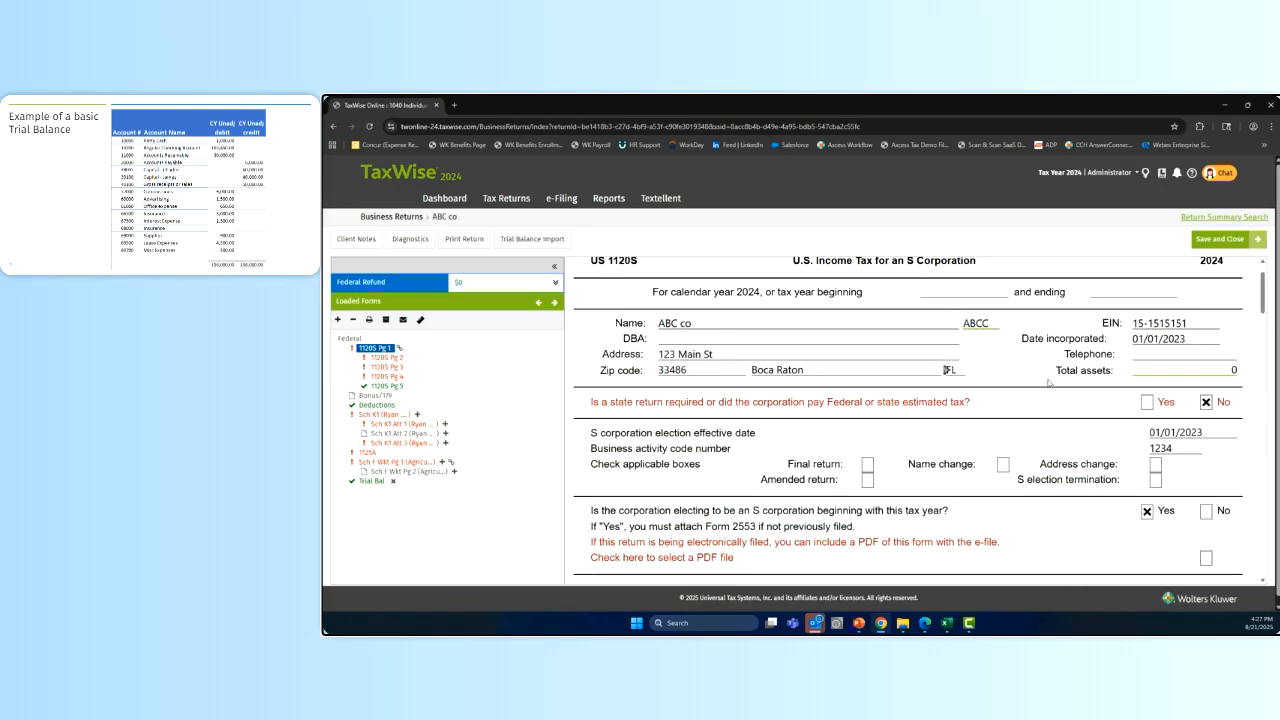
scroll(853, 370, "down", 6)
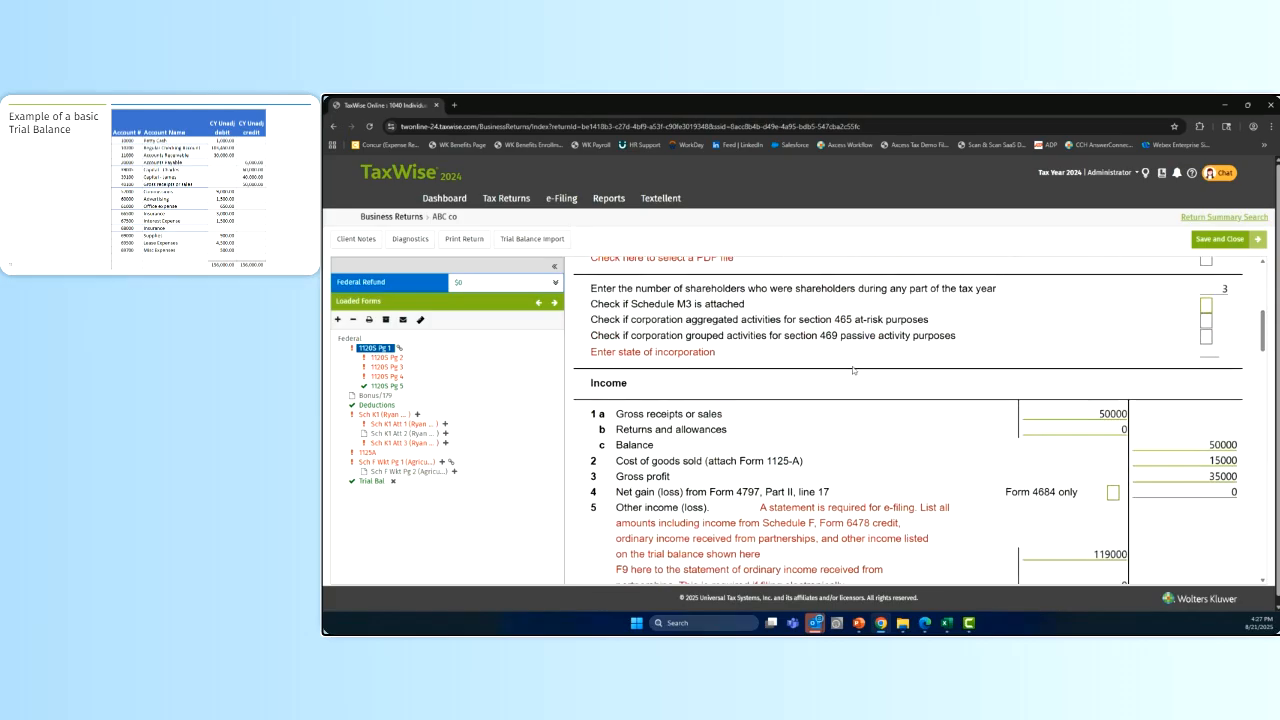
scroll(853, 370, "down", 1)
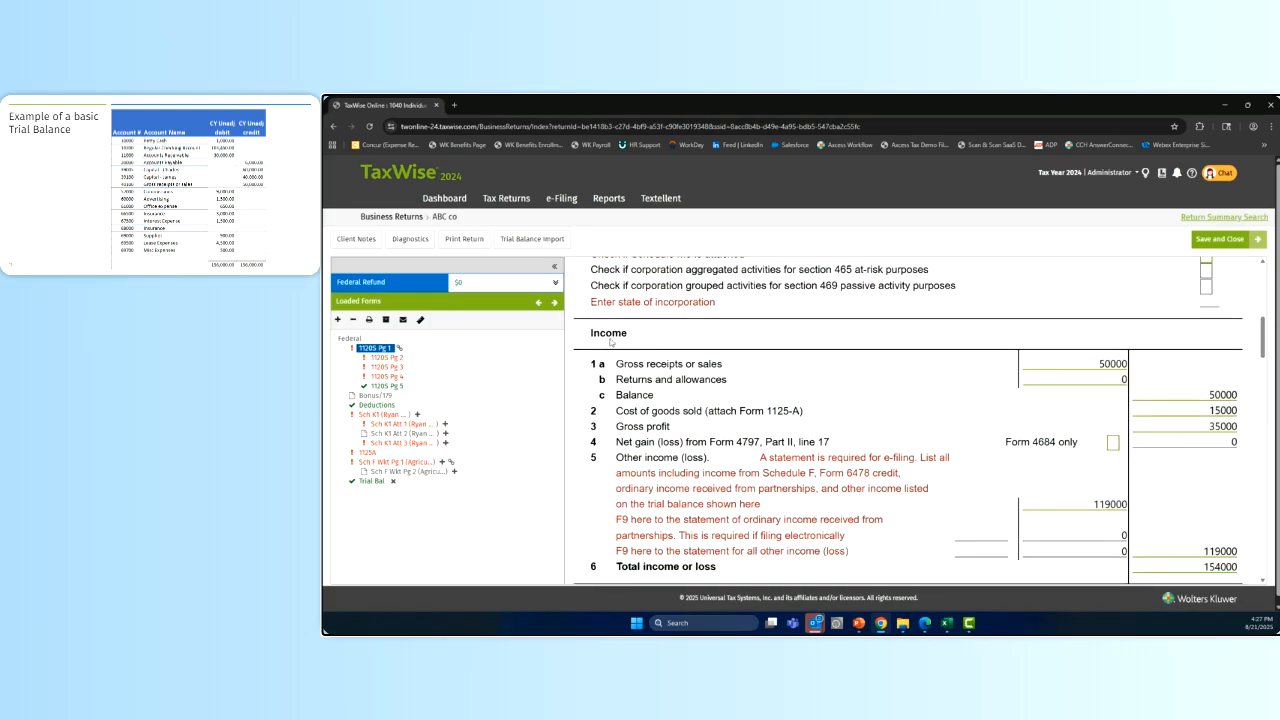
scroll(911, 341, "down", 3)
scroll(911, 341, "down", 2)
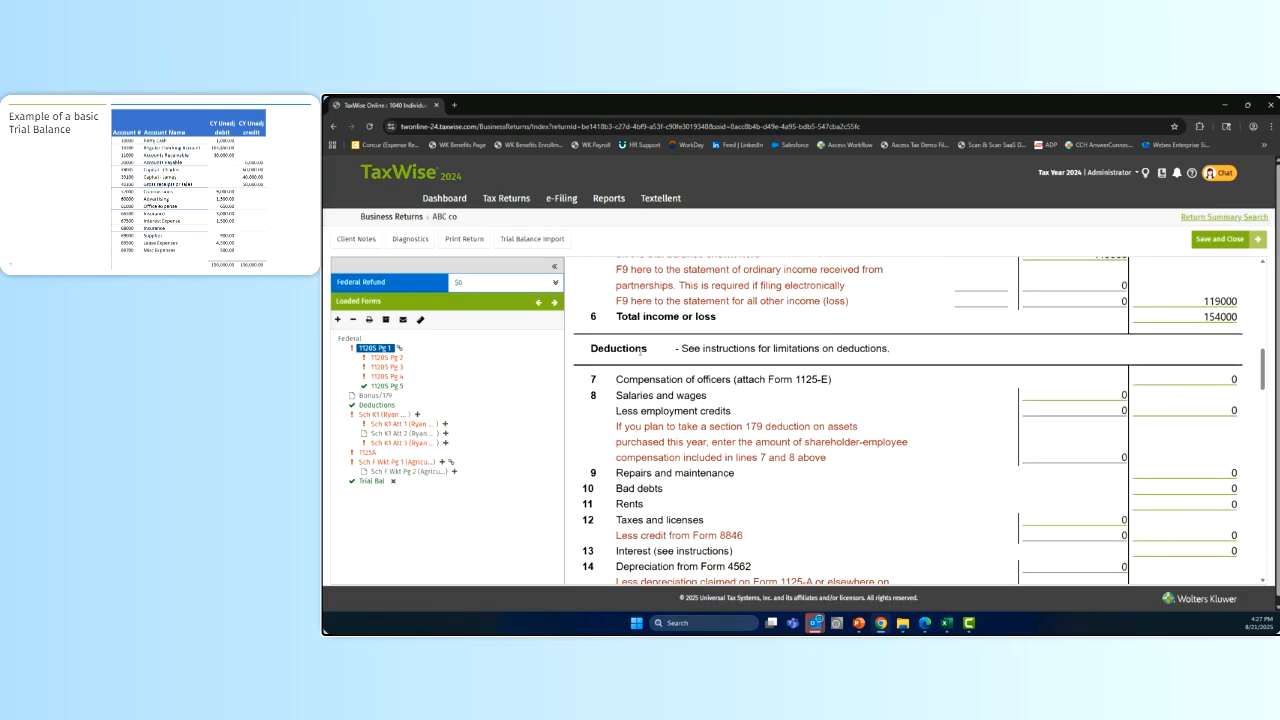
scroll(1030, 447, "down", 5)
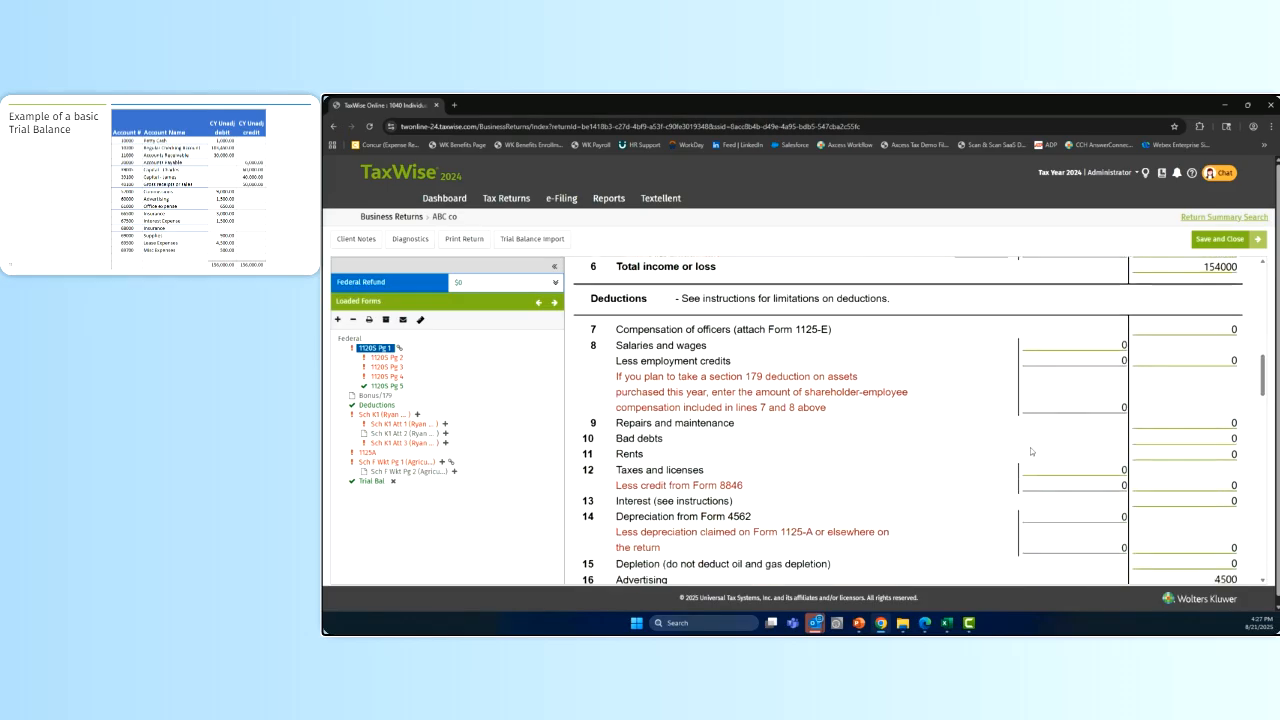
scroll(1005, 418, "down", 9)
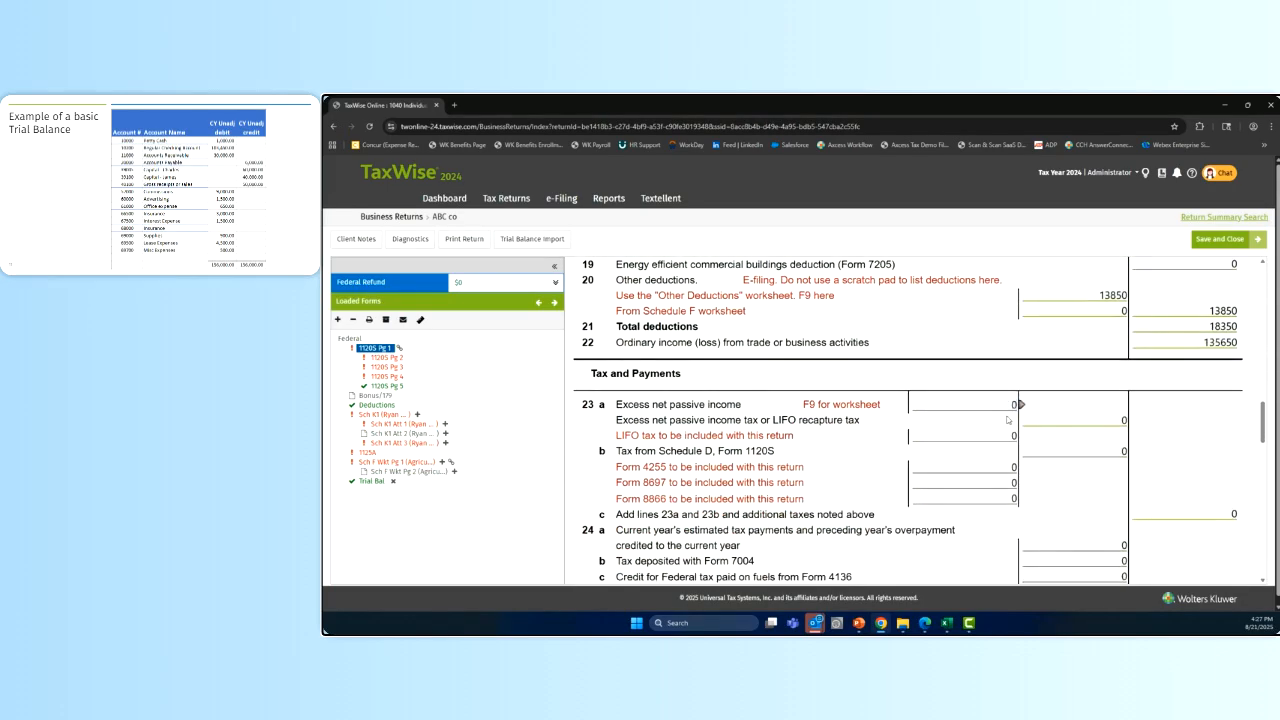
scroll(986, 405, "down", 5)
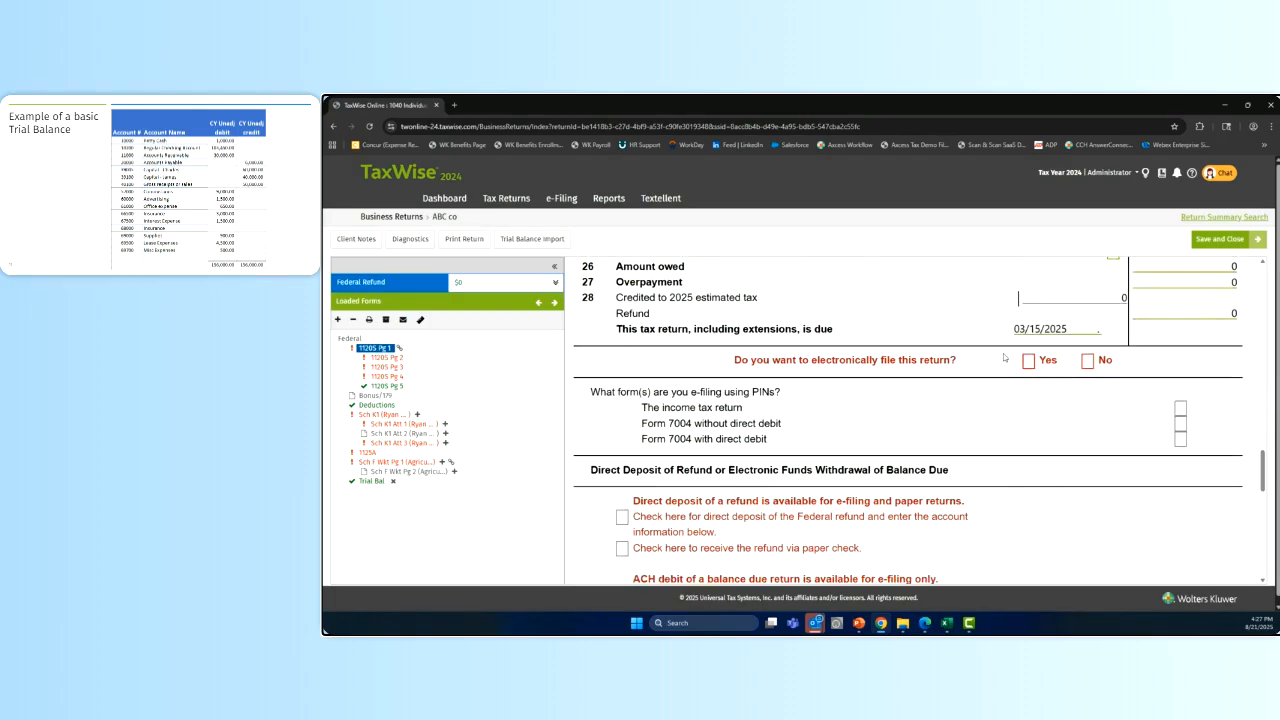
scroll(879, 410, "down", 10)
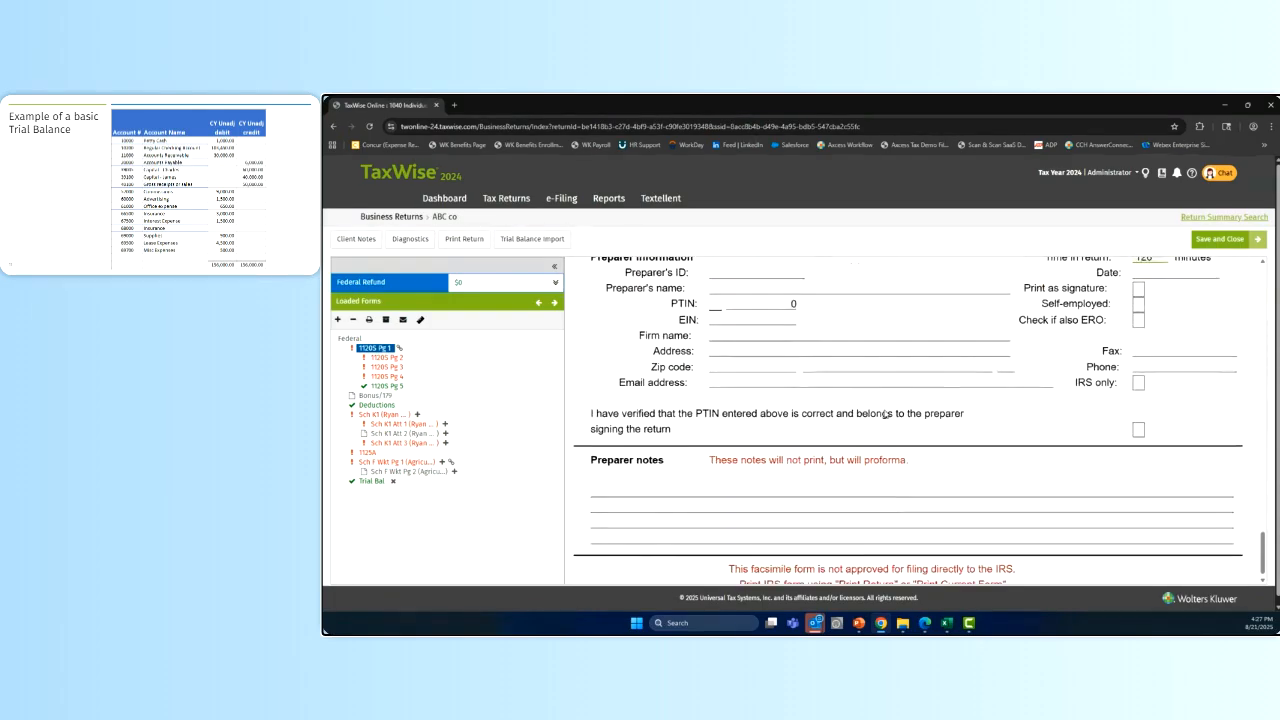
Open 1120S page 2 and review the Schedule B accounting method options, Cash, Accrual and Other.
left_click(384, 358)
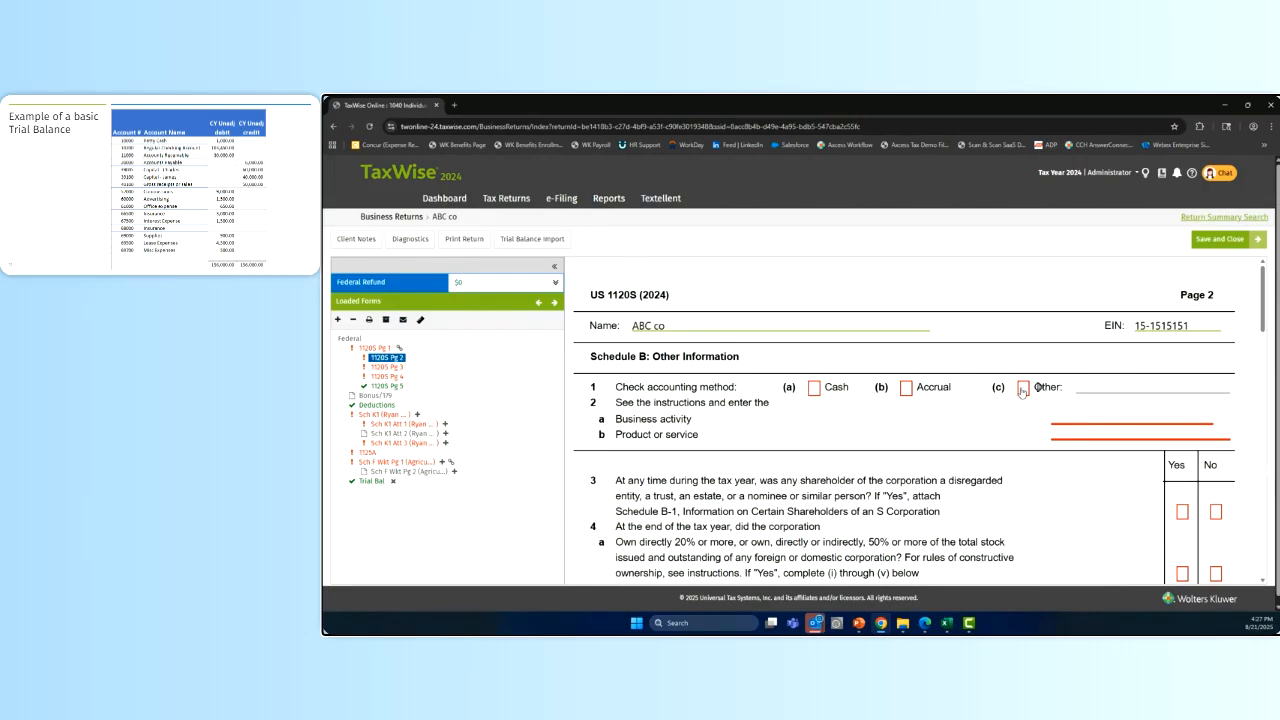
left_click(906, 390)
left_click(815, 389)
left_click(907, 391)
scroll(910, 408, "down", 2)
scroll(829, 292, "down", 2)
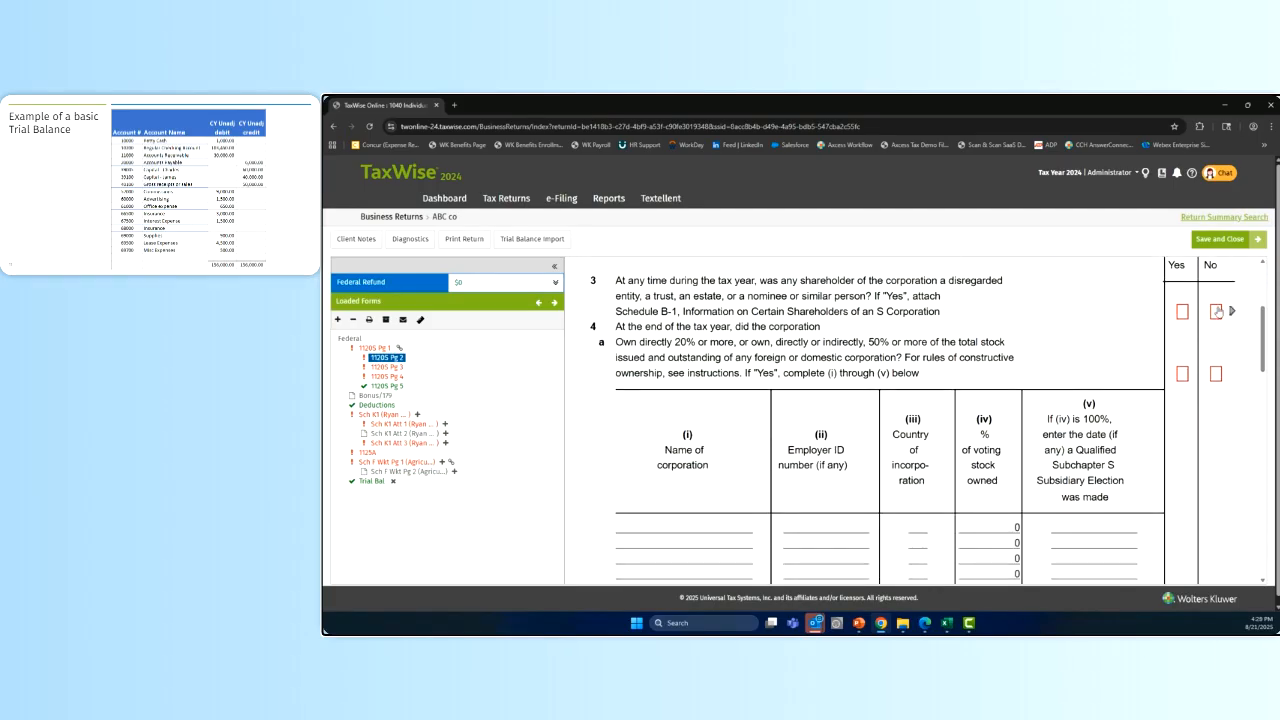
Examine the Yes/No choices for Schedule B questions 3 and 4a and the corporation ownership table.
left_click(1215, 374)
left_click(1221, 315)
left_click(1181, 314)
left_click(1181, 374)
scroll(1199, 372, "down", 3)
left_click(785, 380)
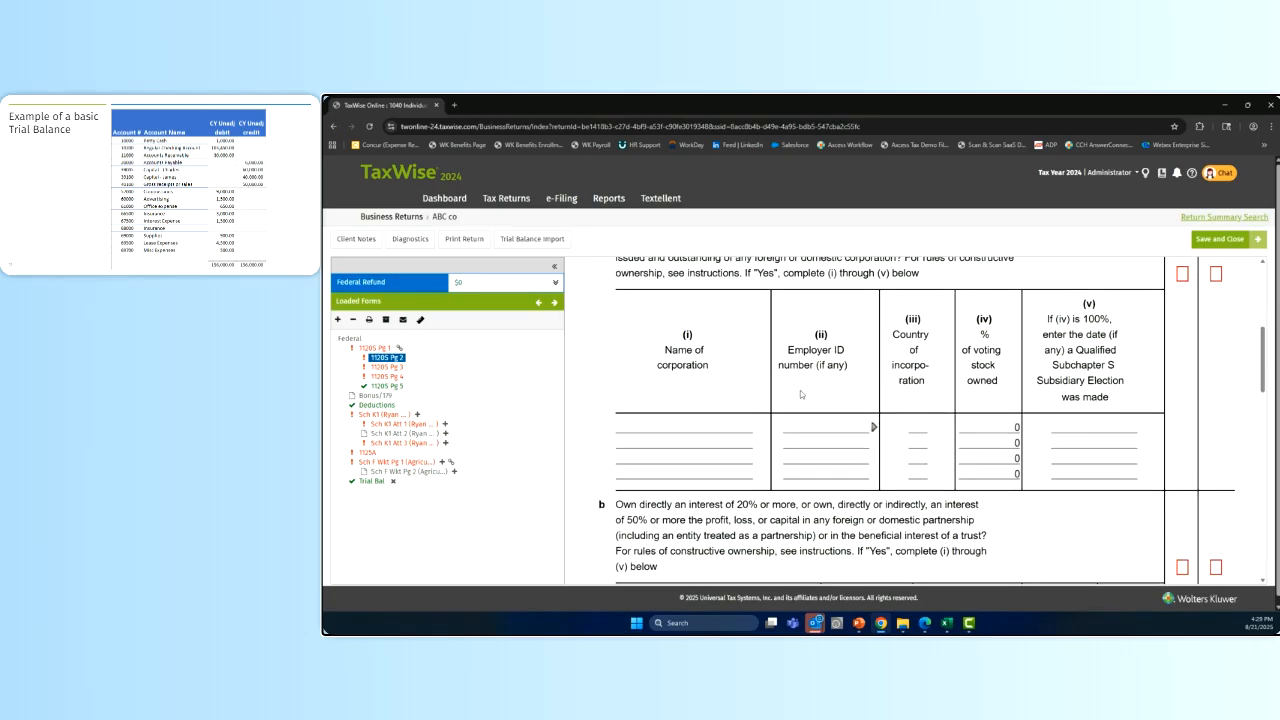
Answer No to Schedule B question 4a about owning stock in a foreign or domestic corporation.
scroll(814, 384, "up", 1)
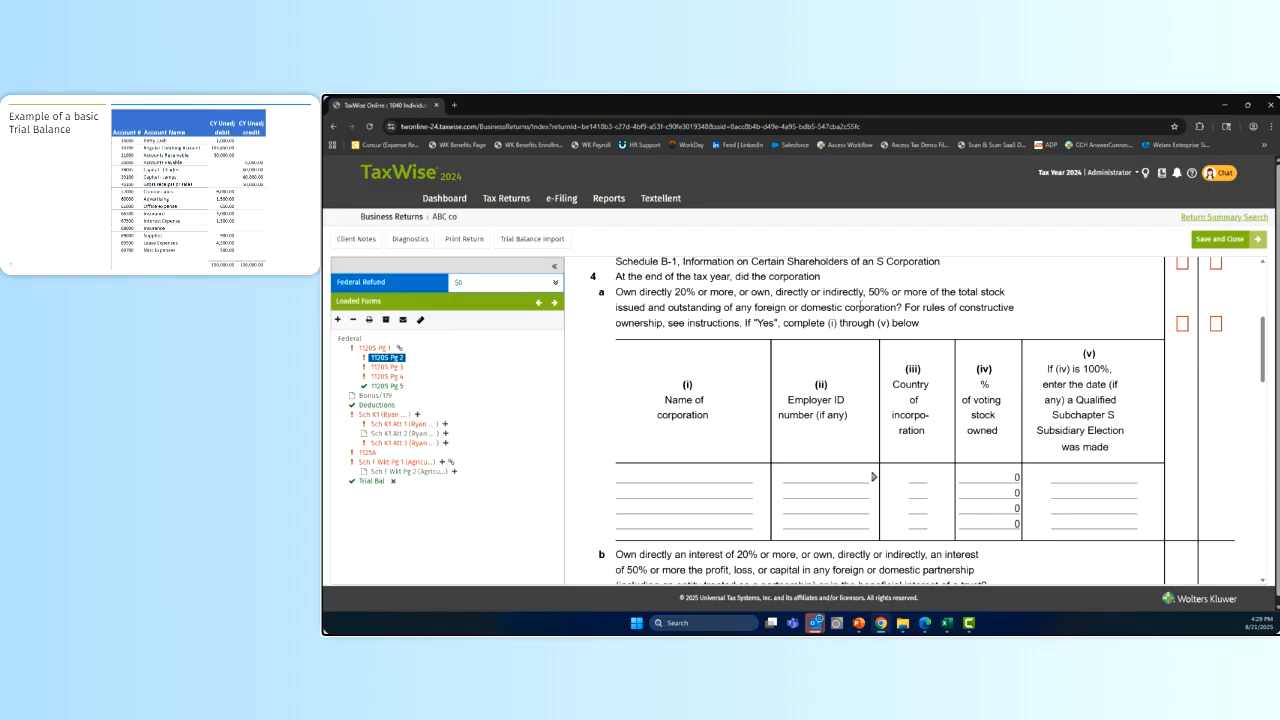
key("Down")
key("Down")
key("Down")
key("Down")
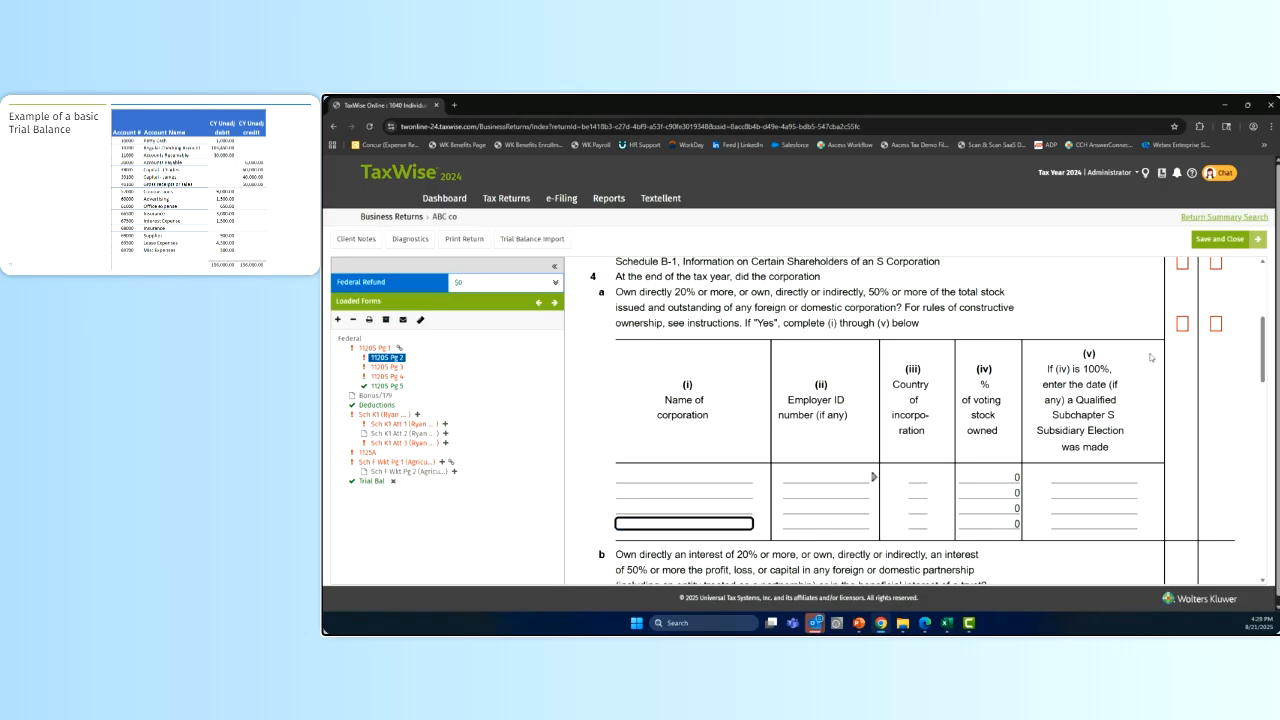
left_click(1215, 324)
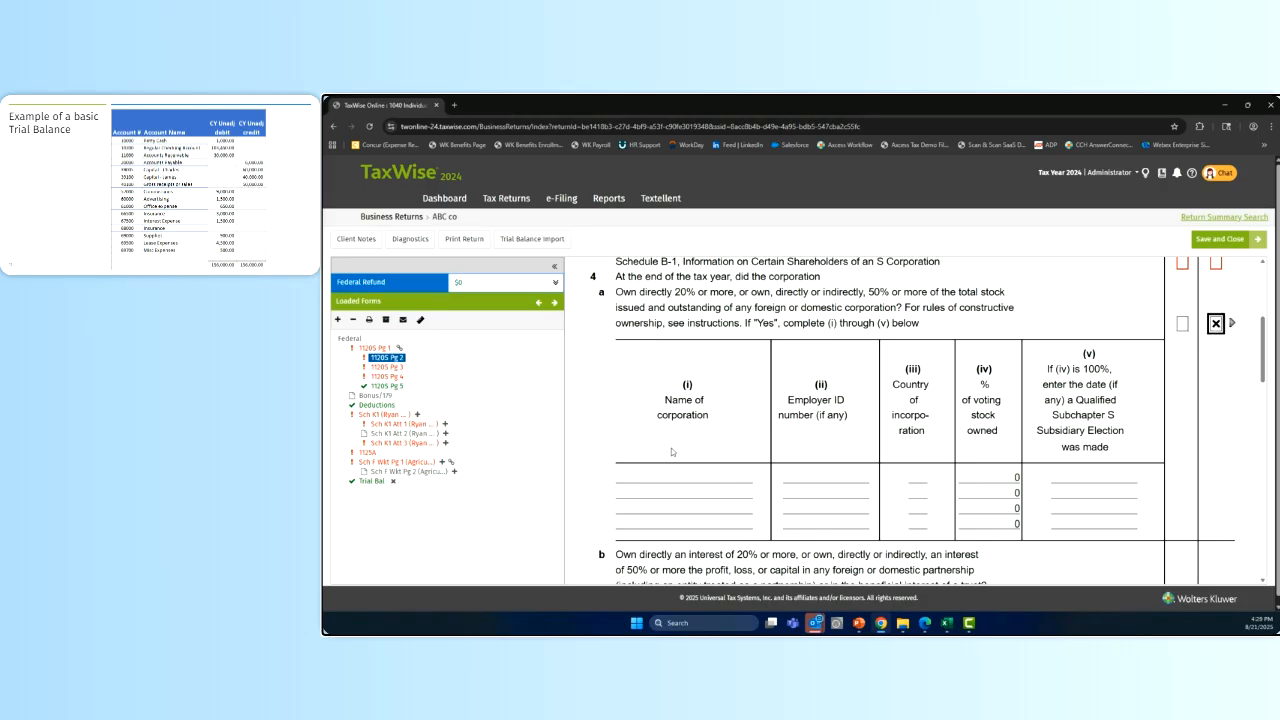
Highlight the question 4a instruction to complete (i) through (v), and look through Schedule B questions 4b to 8.
left_click_drag(745, 323, 919, 323)
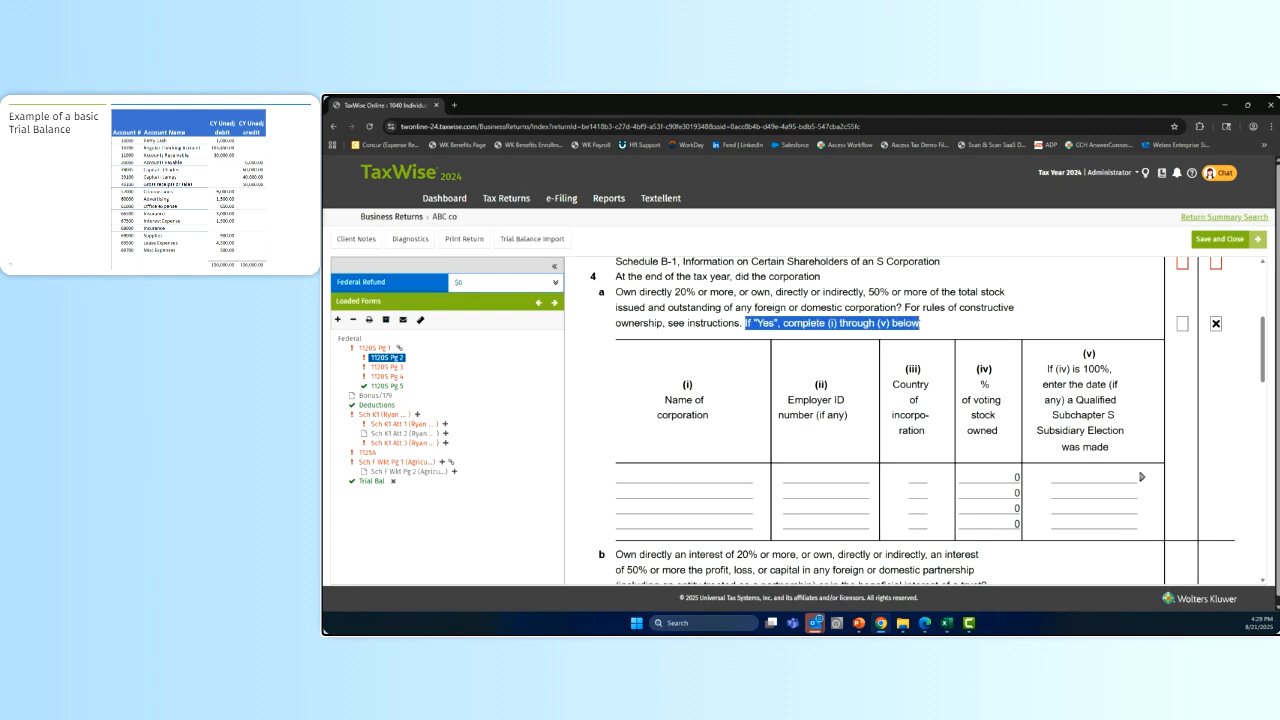
left_click(752, 322)
left_click_drag(752, 322, 980, 572)
left_click(828, 311)
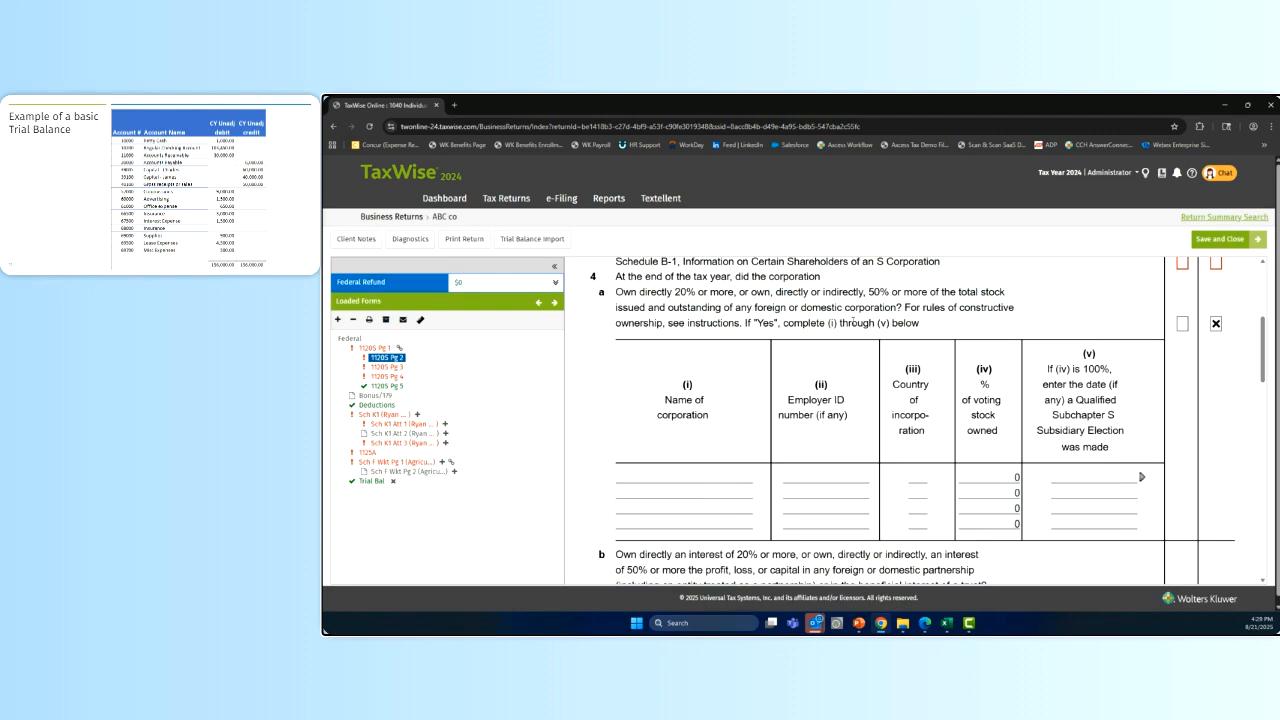
scroll(852, 323, "down", 2)
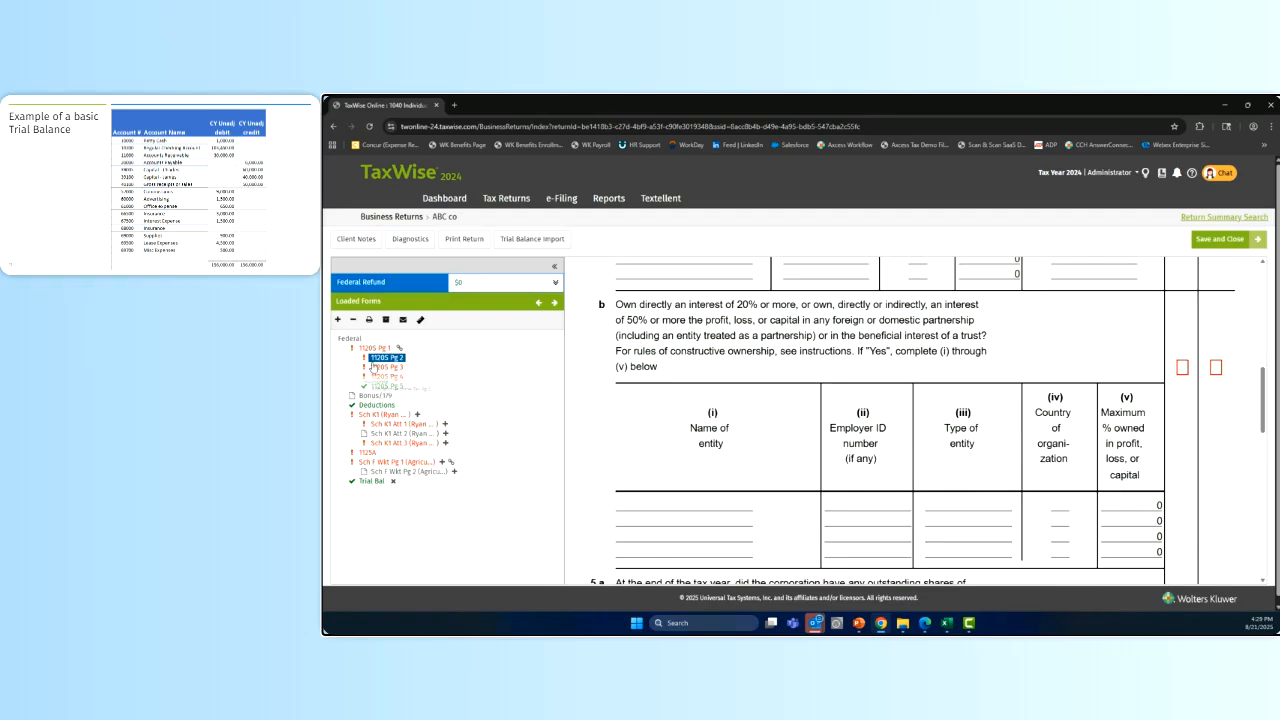
scroll(1003, 330, "down", 2)
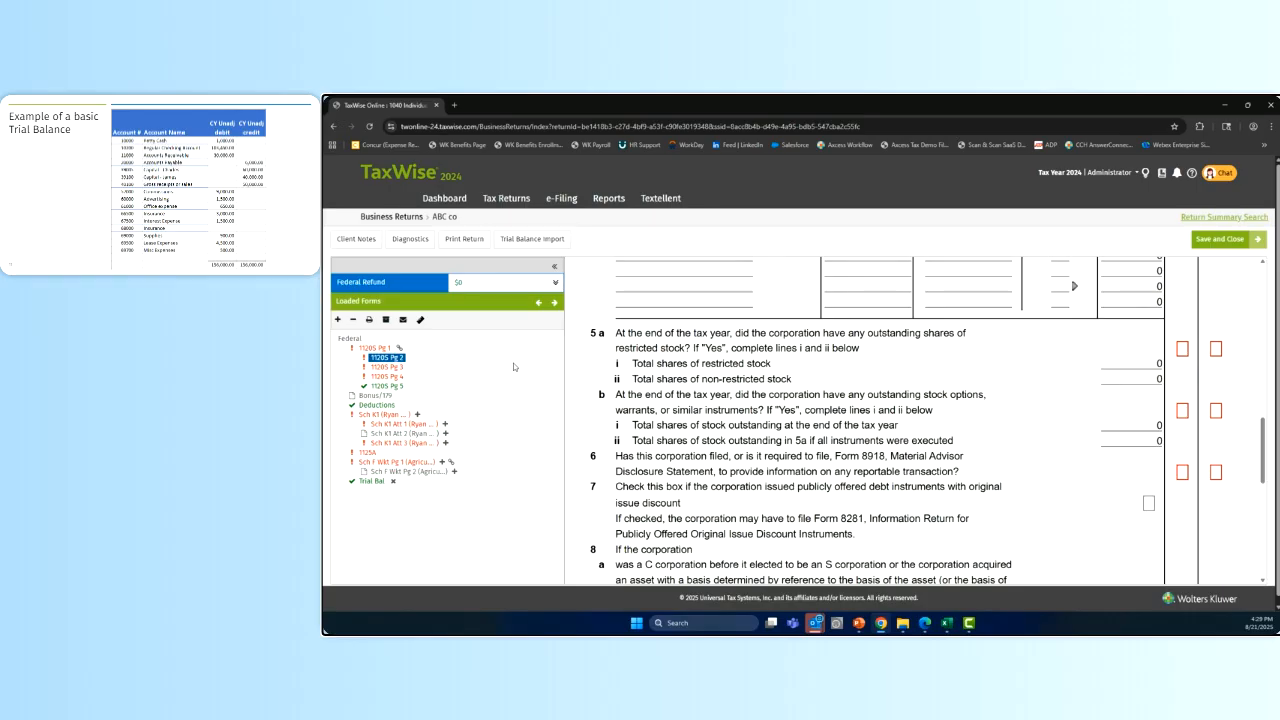
Open 1120S page 4 and find the Schedule L balance sheet.
left_click(393, 386)
left_click(388, 376)
scroll(782, 360, "down", 15)
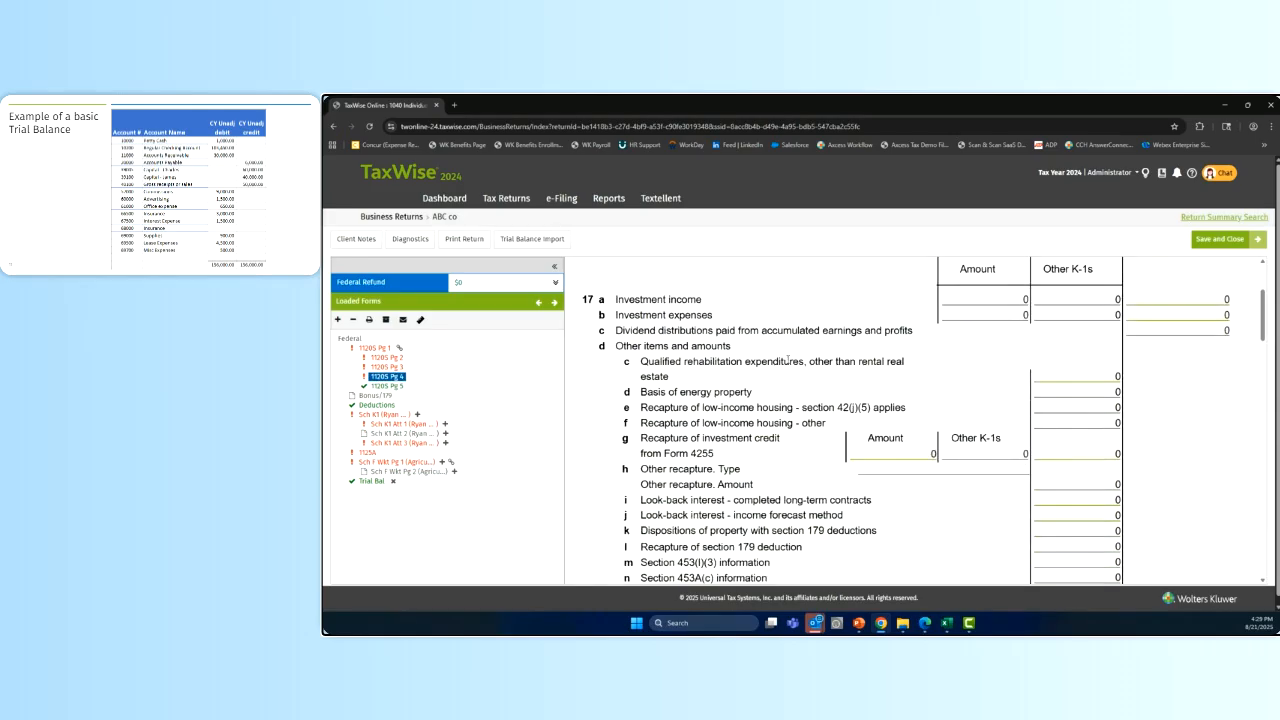
scroll(685, 358, "up", 2)
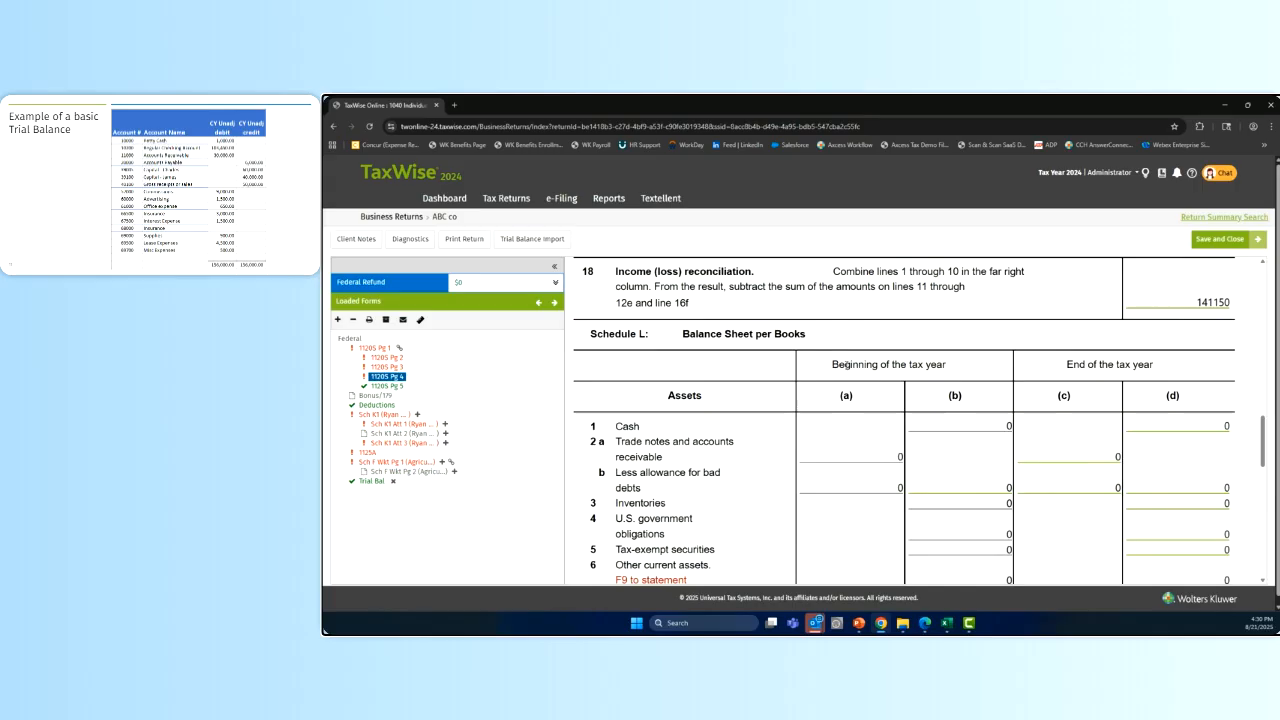
scroll(848, 368, "down", 1)
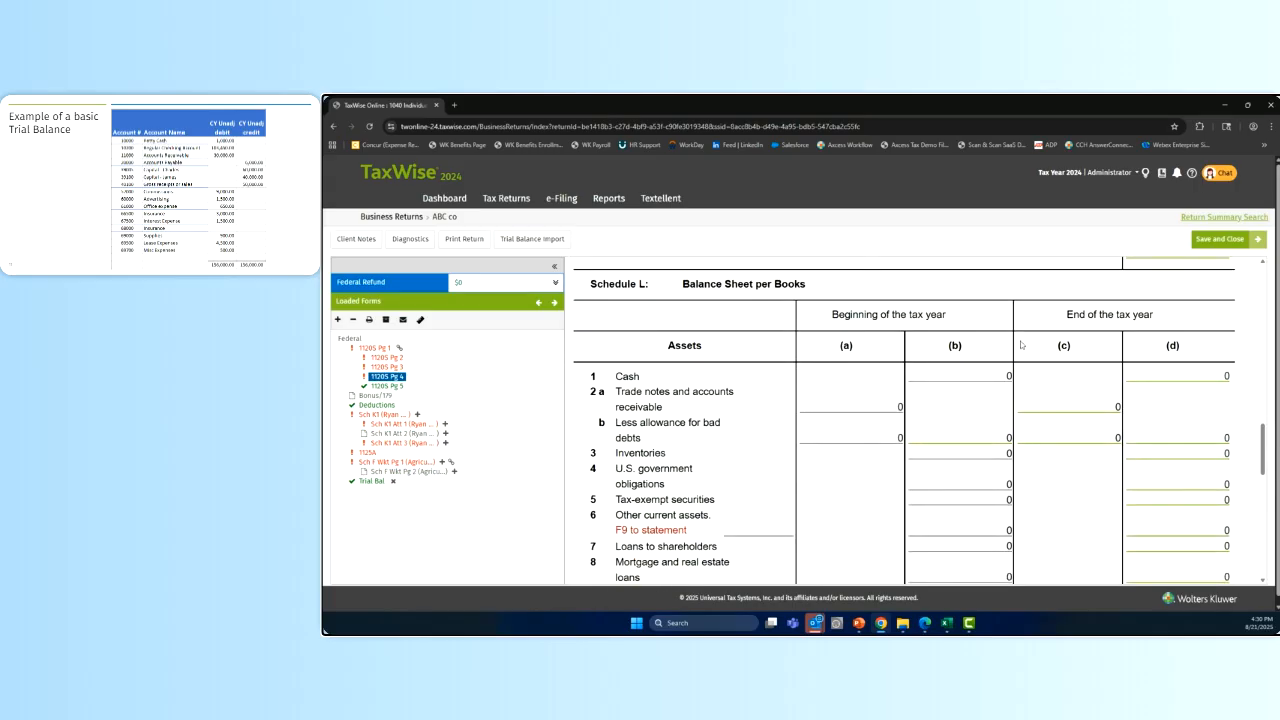
Examine the beginning-of-year and end-of-year asset columns in Schedule L, highlighting the "End of the tax year" heading.
left_click_drag(878, 314, 645, 578)
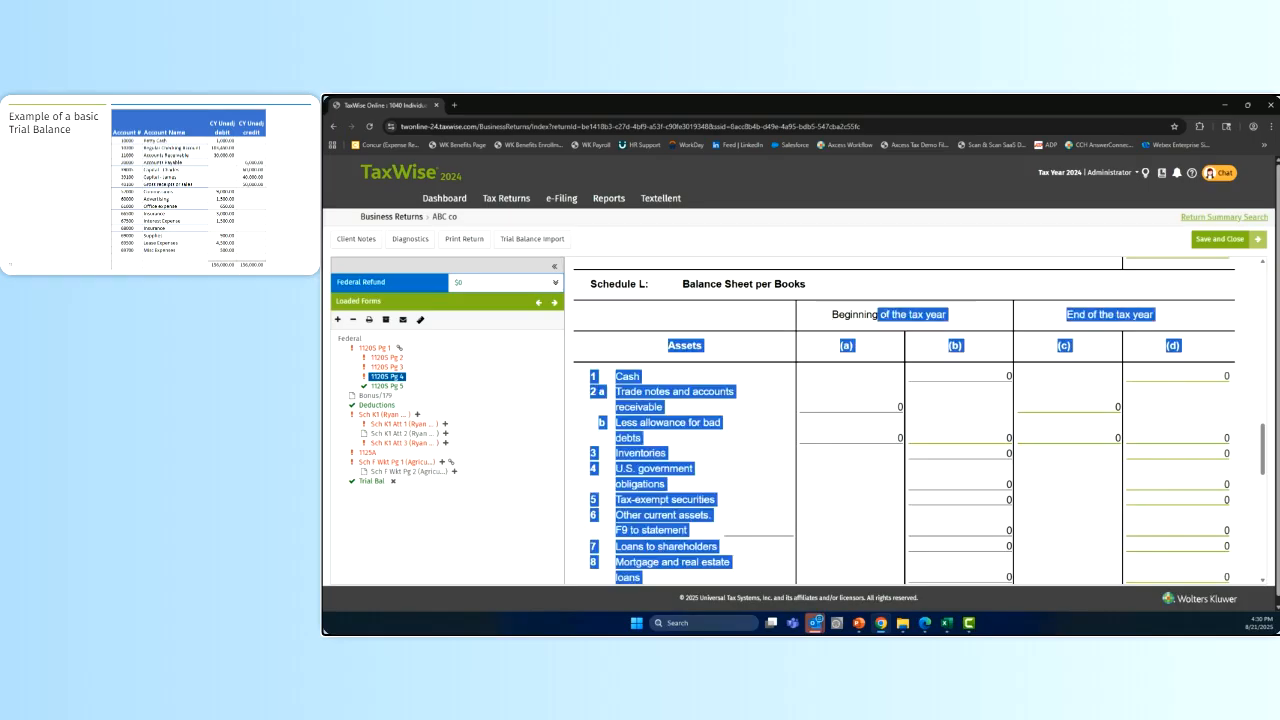
left_click(878, 314)
left_click(921, 378)
key("Tab")
key("Tab")
key("Tab")
key("Tab")
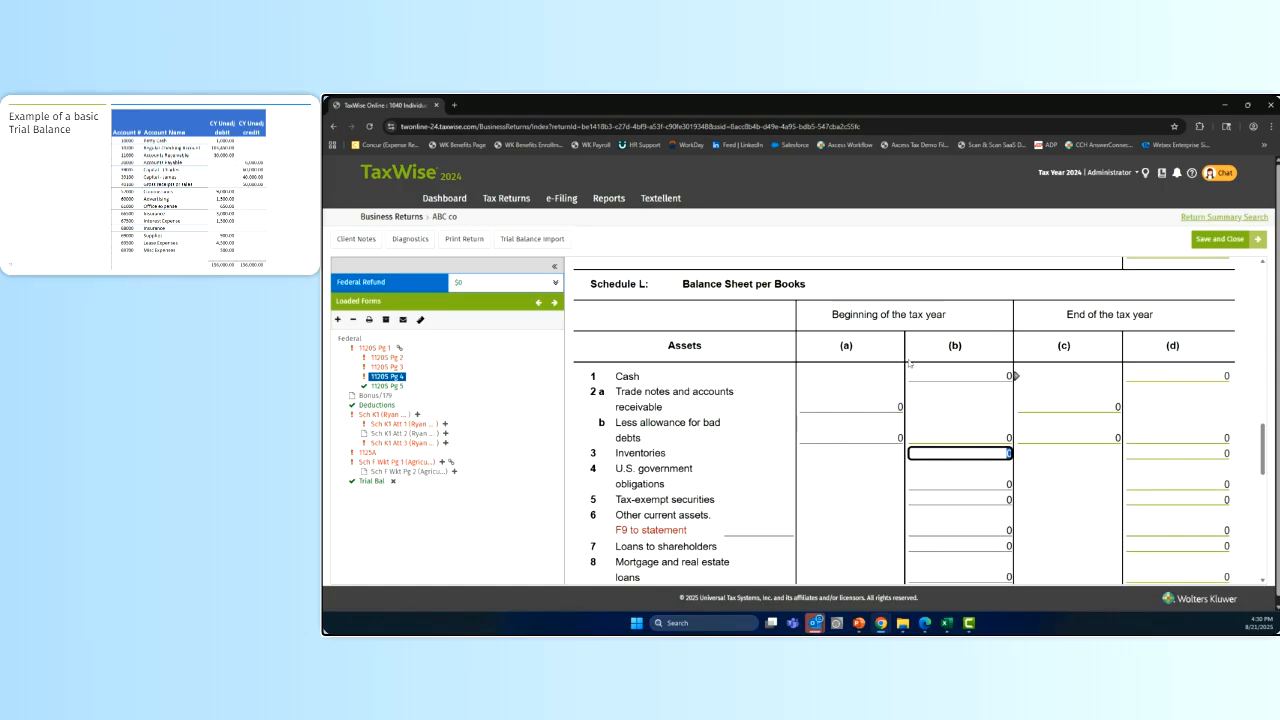
left_click_drag(1066, 314, 1155, 314)
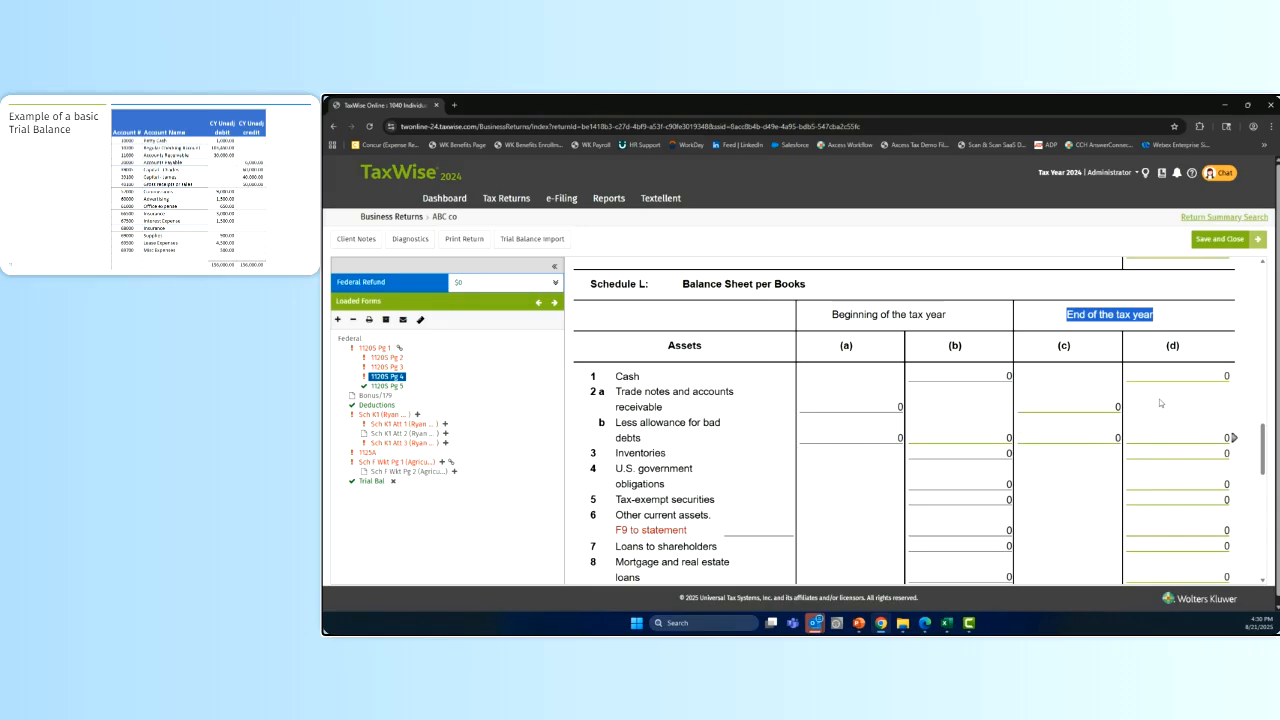
Review the Schedule L asset lines and the Liabilities and Shareholders' Equity section.
scroll(1000, 392, "down", 1)
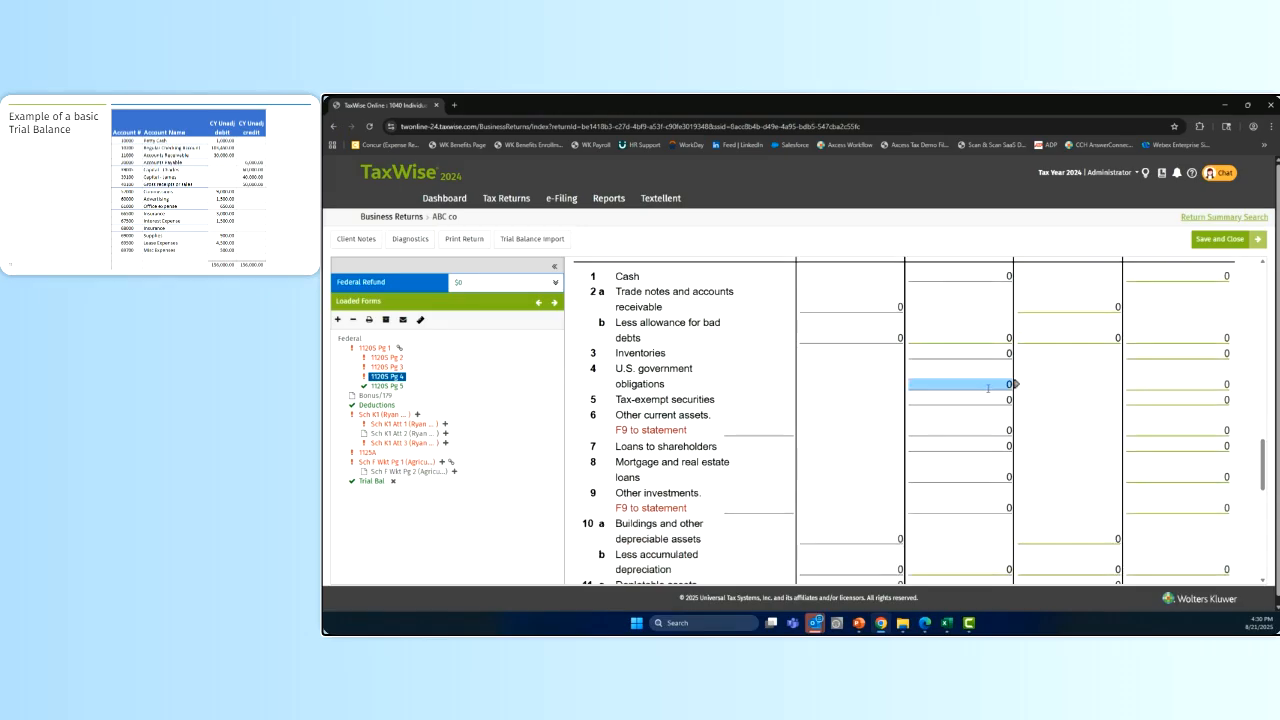
scroll(988, 388, "down", 3)
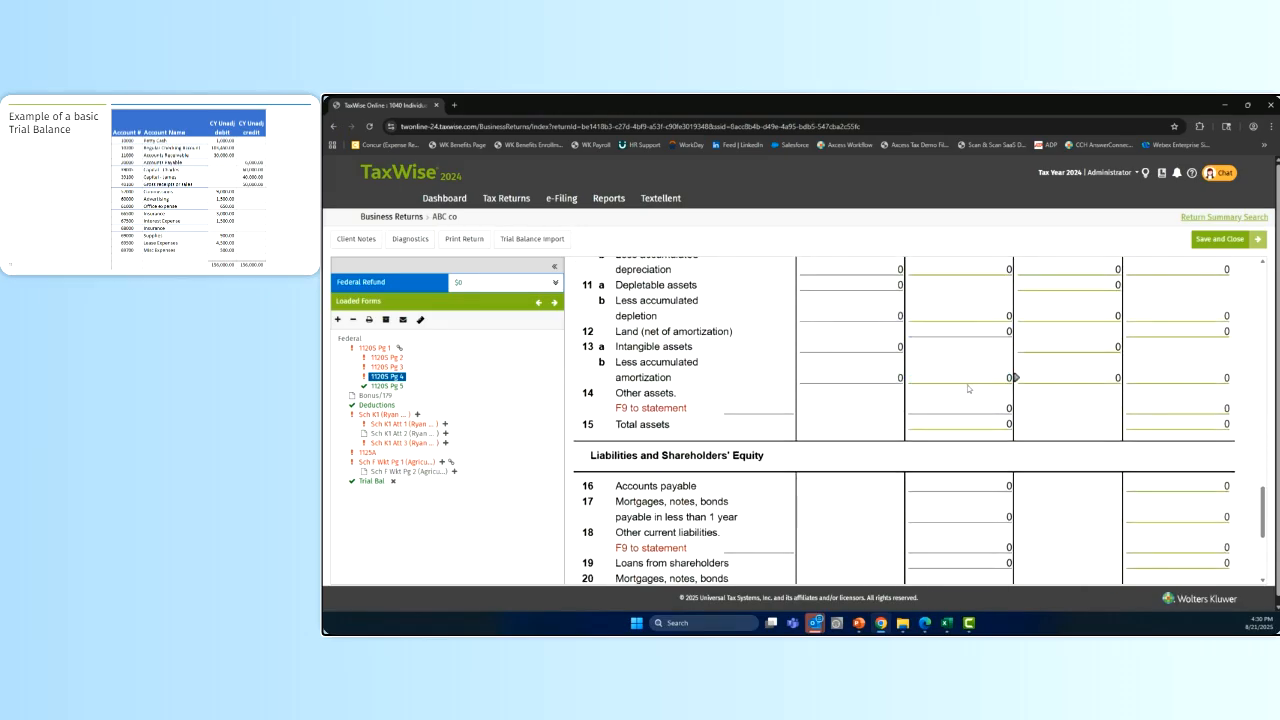
scroll(990, 420, "up", 1)
scroll(1020, 460, "down", 1)
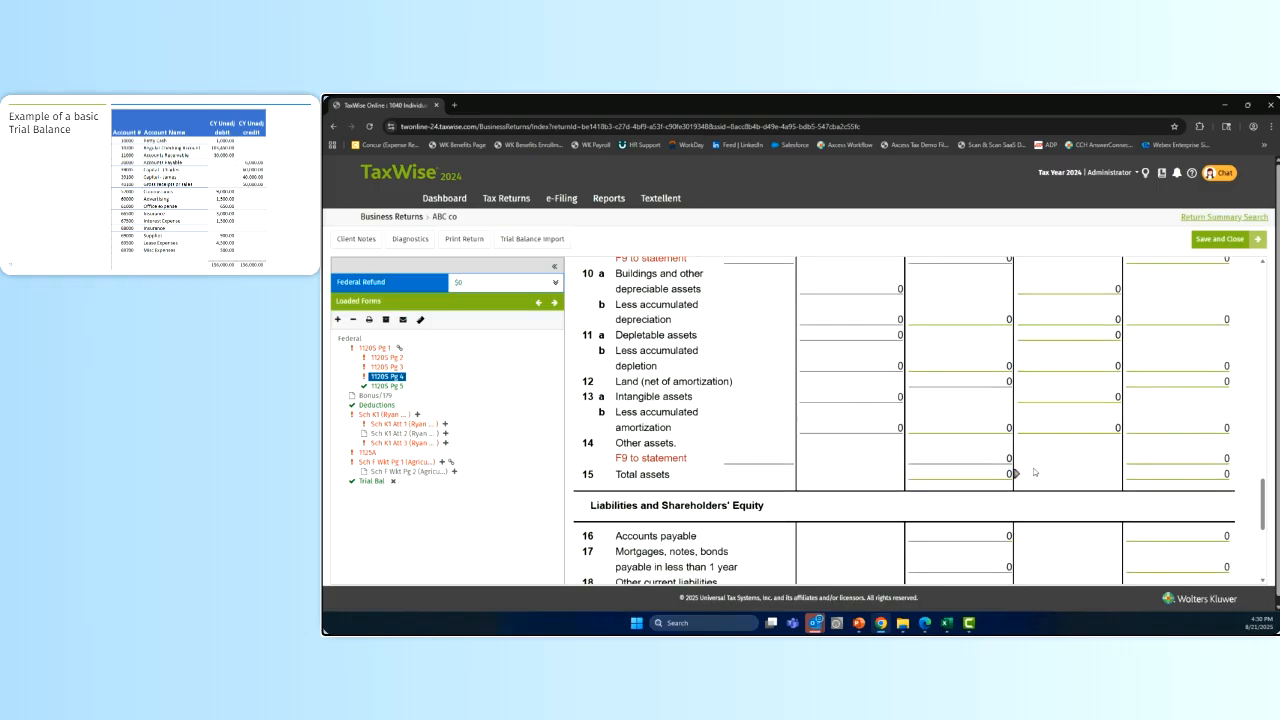
scroll(1034, 472, "down", 2)
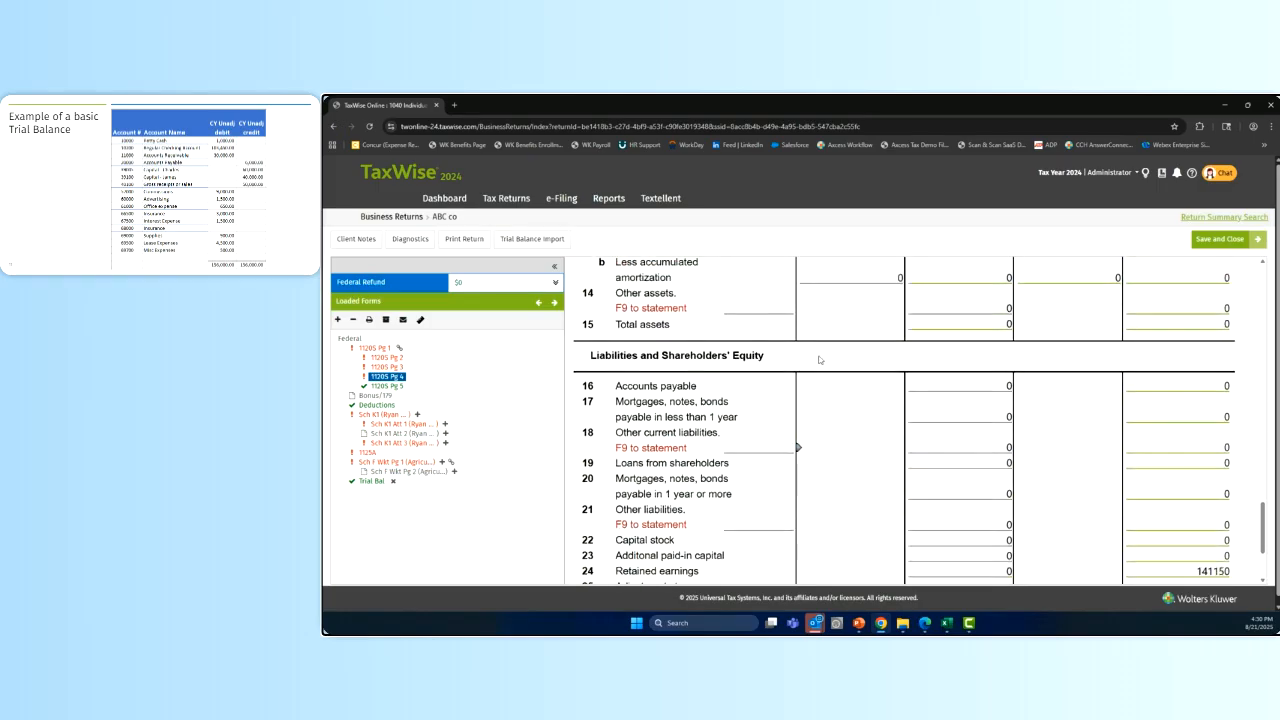
scroll(1033, 420, "down", 2)
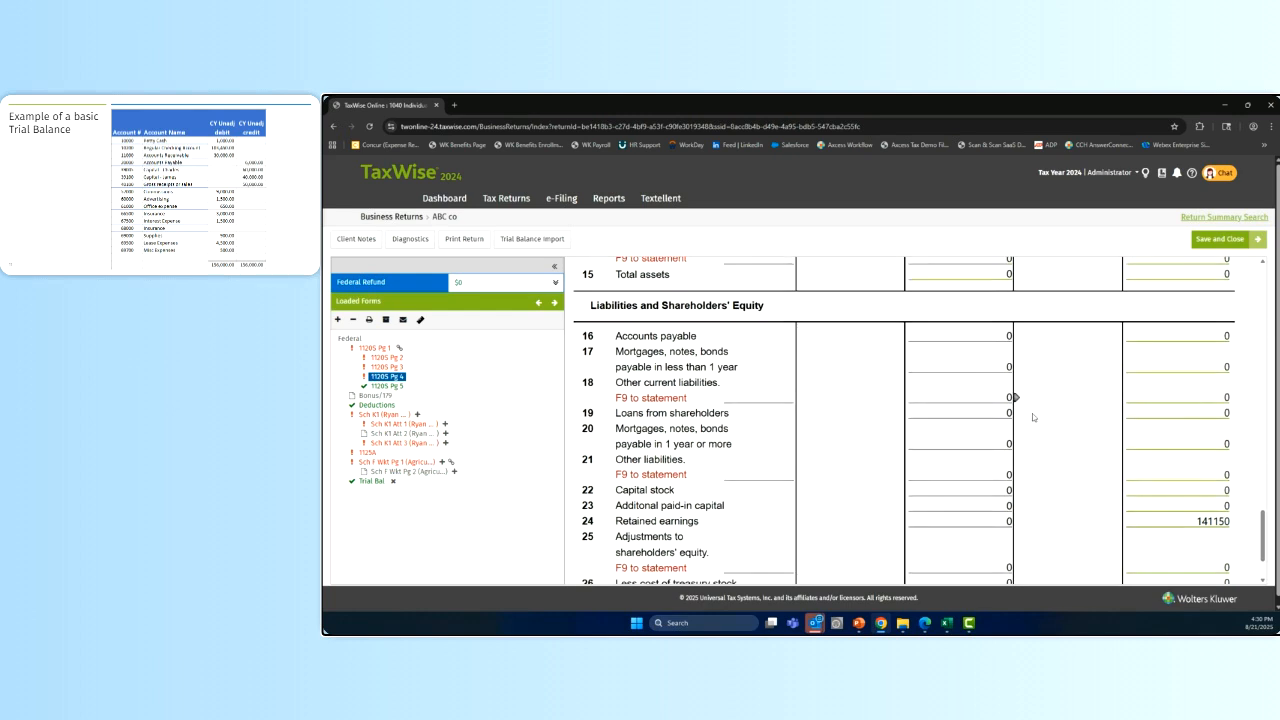
Compare the end-of-year total liabilities and shareholders' equity on line 27 with total assets on line 15.
left_click(1008, 425)
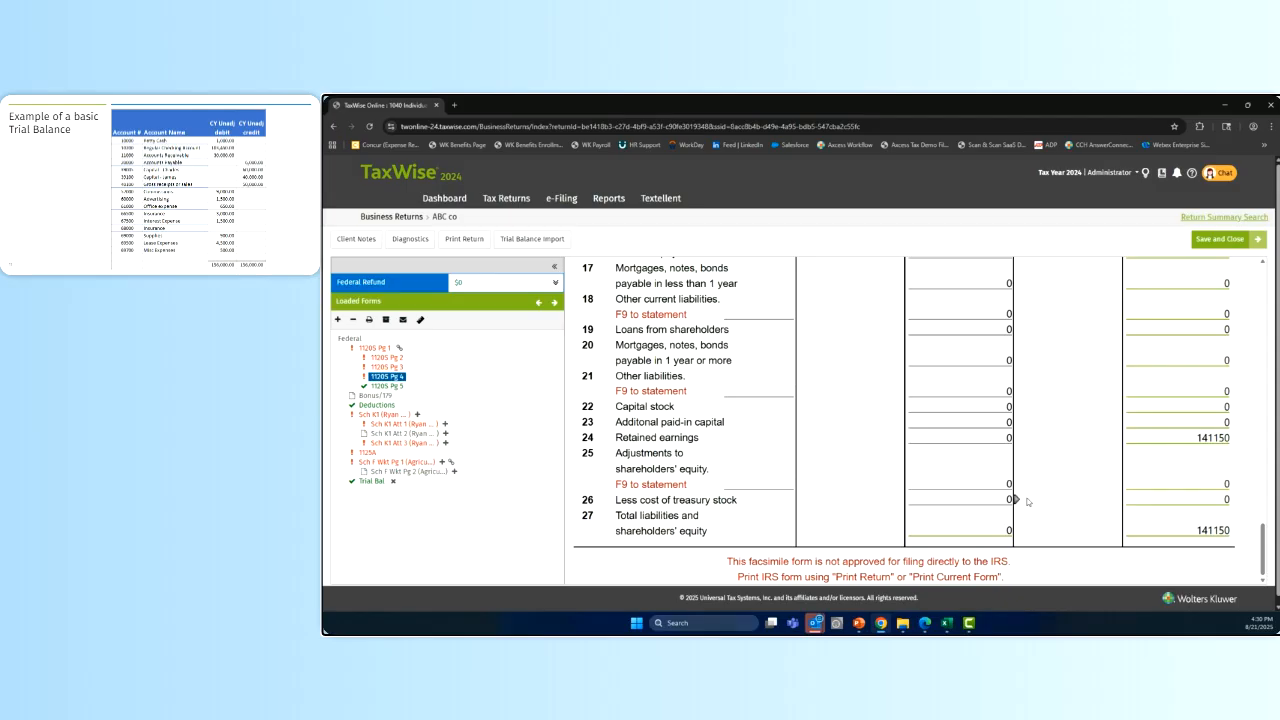
left_click(1200, 531)
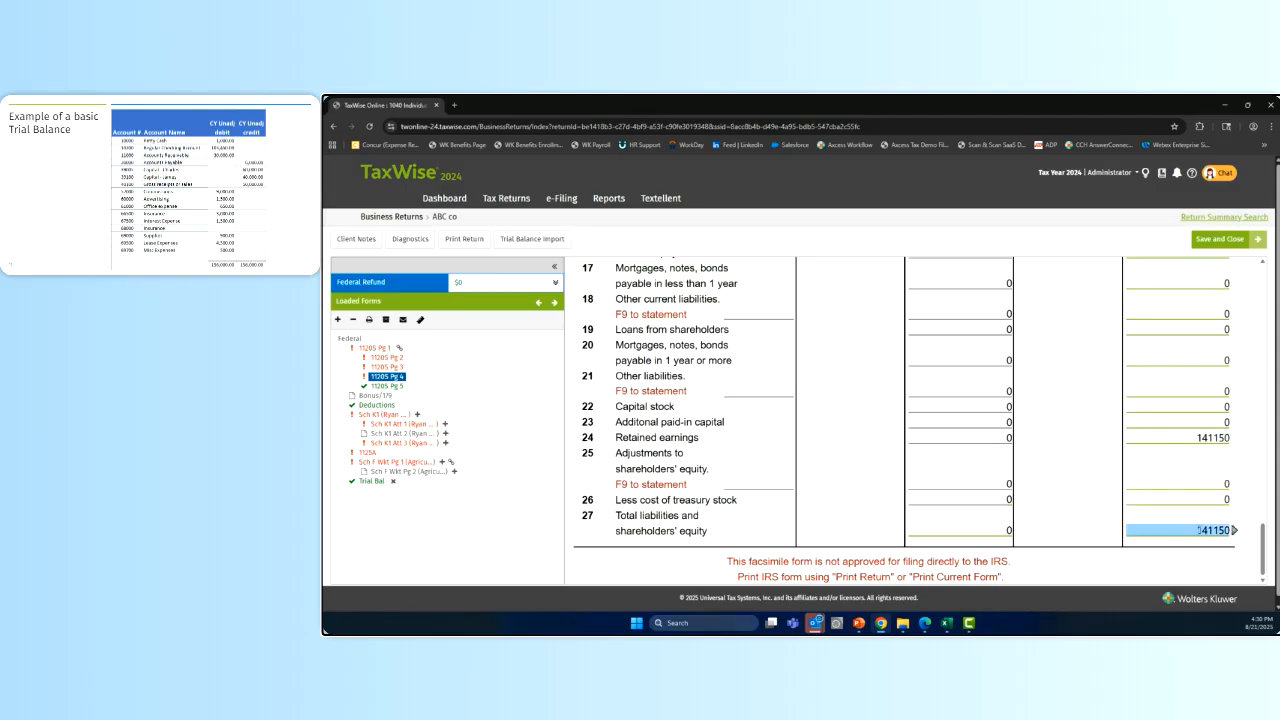
left_click(1198, 532)
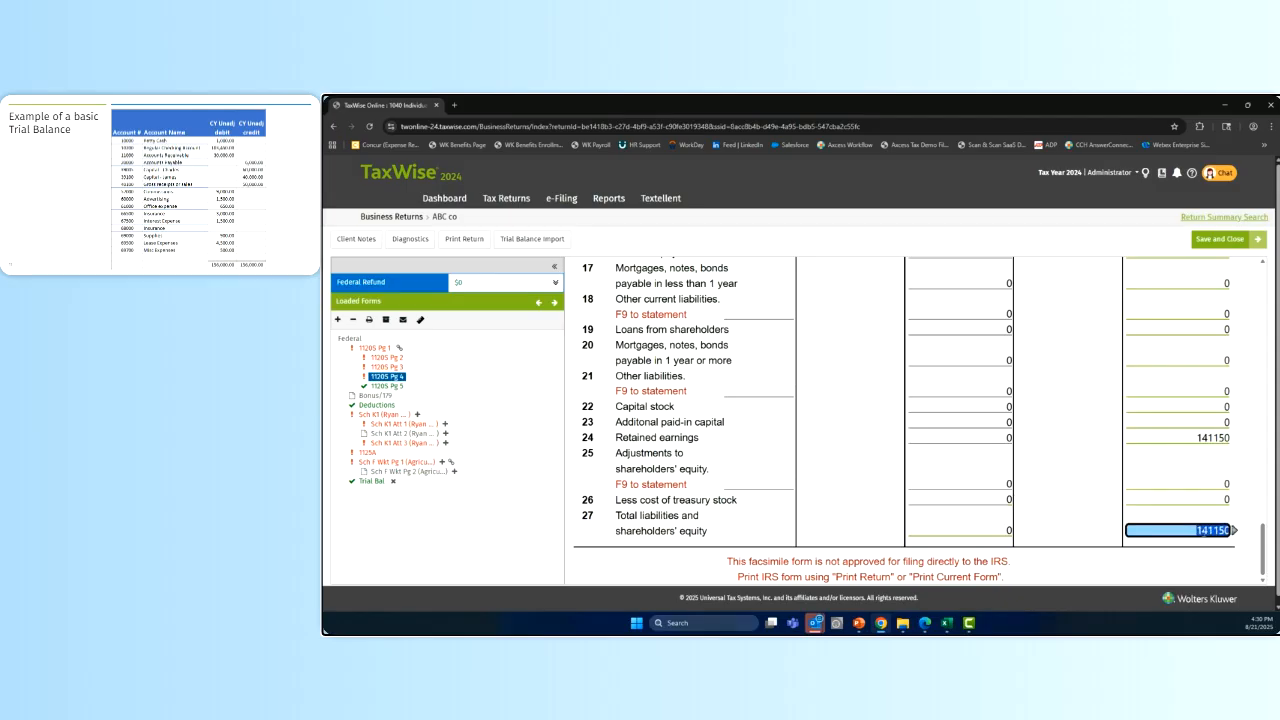
scroll(1198, 531, "up", 5)
scroll(1190, 450, "down", 2)
left_click(1188, 440)
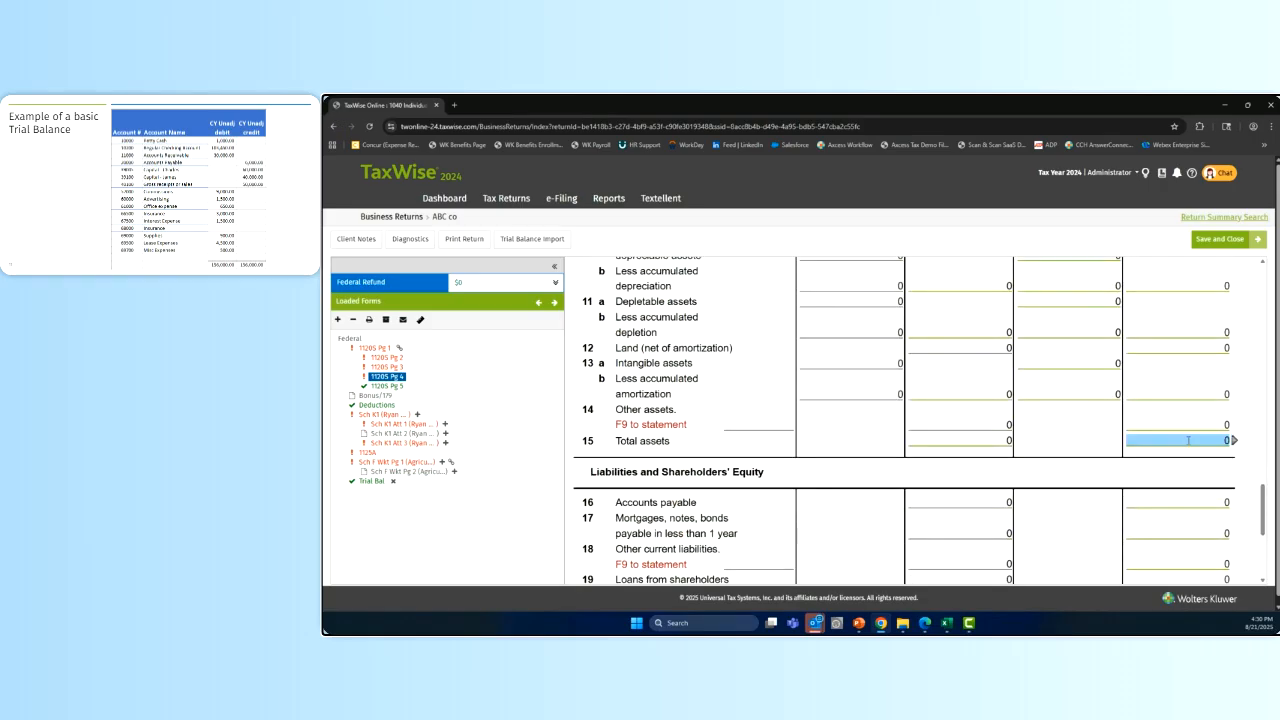
Recheck Schedule L's end-of-year total assets, retained earnings and remaining liability and equity lines.
left_click(1188, 440)
scroll(1150, 400, "down", 1)
scroll(1120, 375, "up", 5)
scroll(1160, 385, "down", 8)
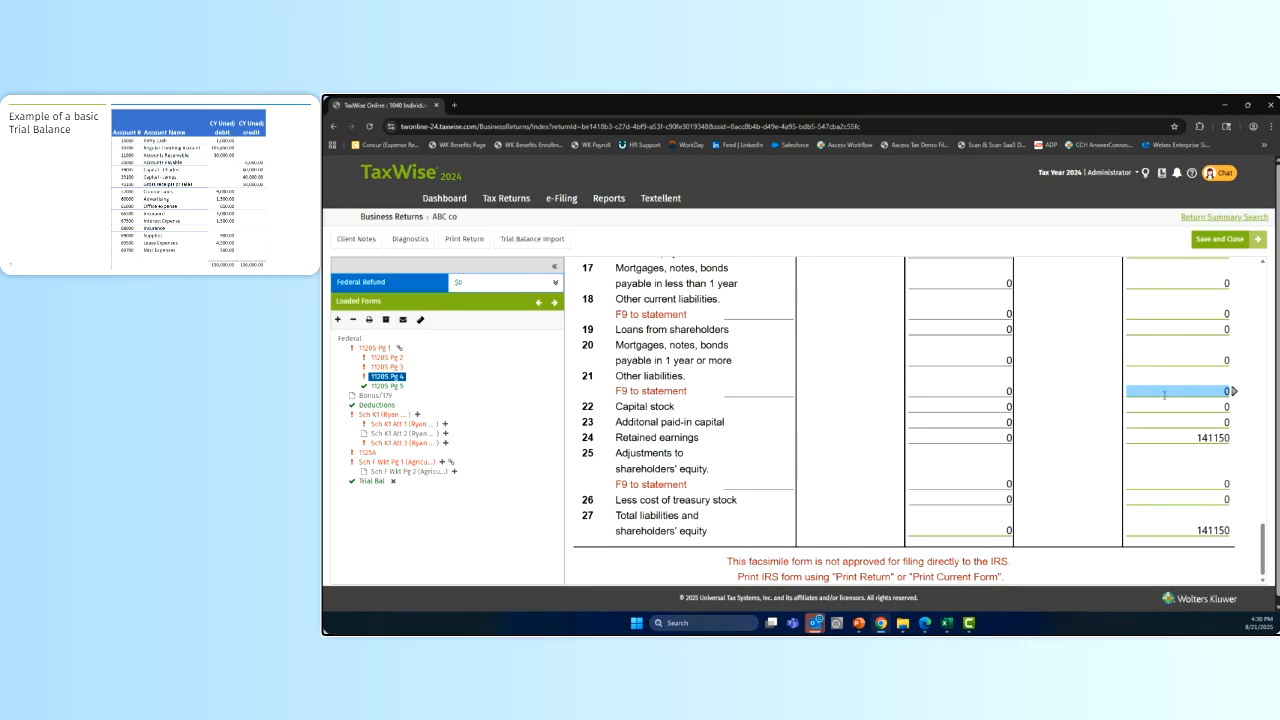
scroll(1164, 395, "down", 1)
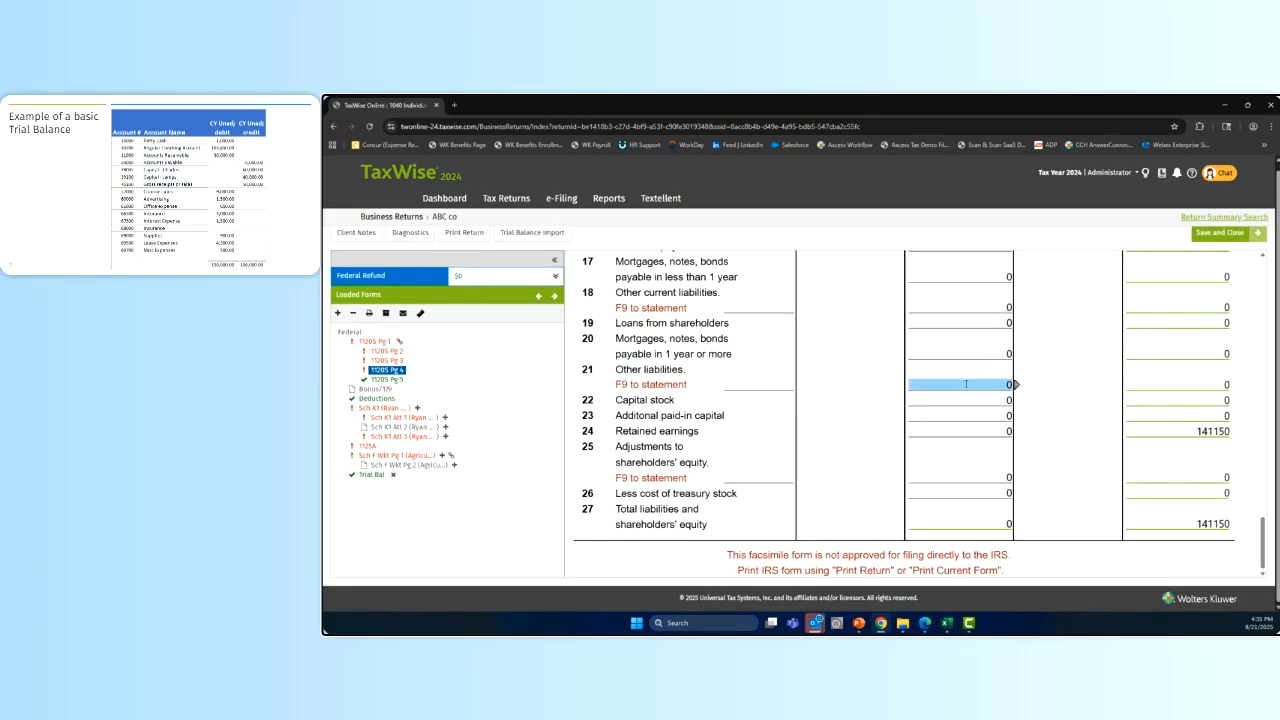
scroll(1060, 380, "up", 2)
scroll(1052, 382, "up", 4)
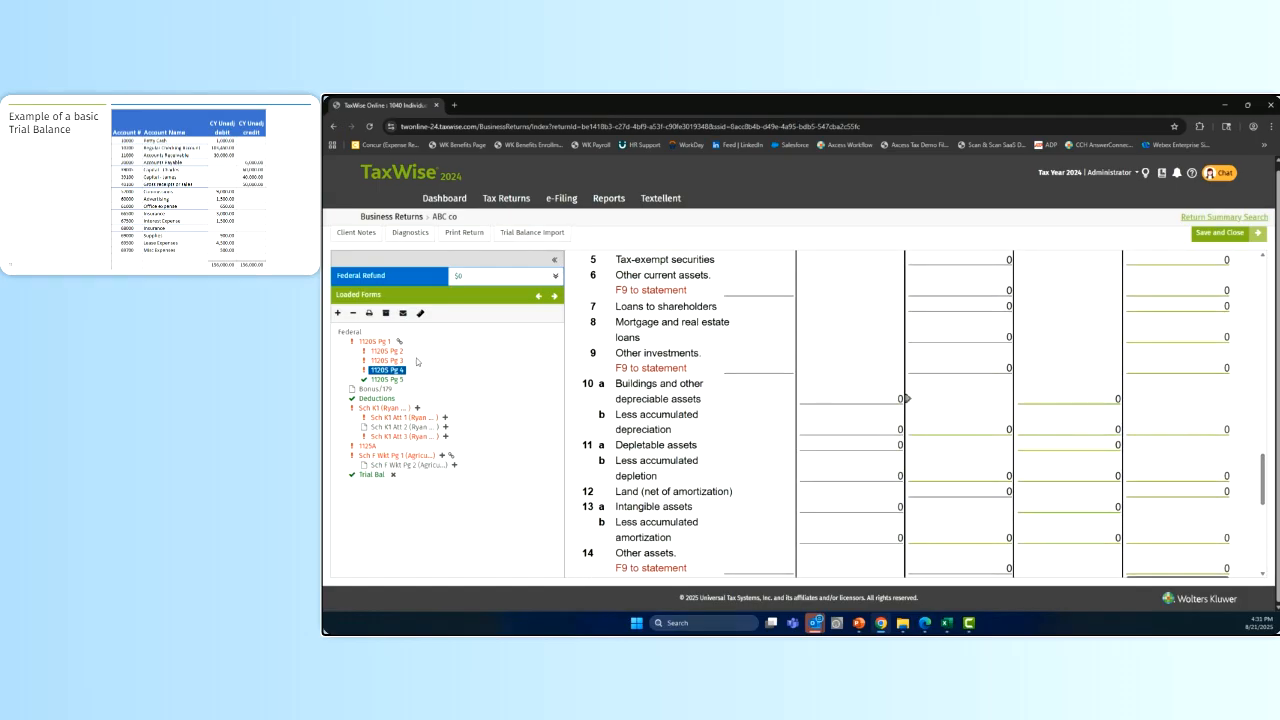
Open 1120S page 1 and review the total income and Deductions lines.
left_click(377, 341)
scroll(820, 381, "down", 10)
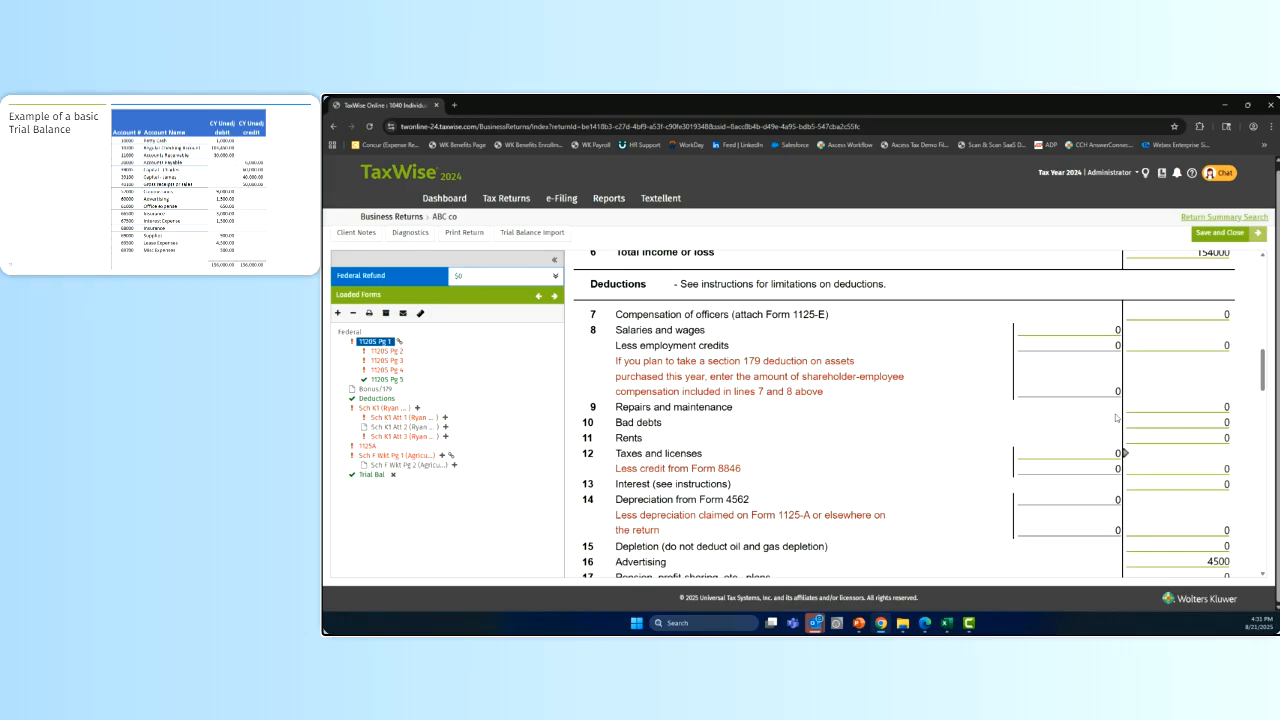
key("Tab")
Open the End of Year Trial Balance sheet and set Cash under Assets to 40000.
left_click(366, 476)
scroll(1060, 460, "down", 1)
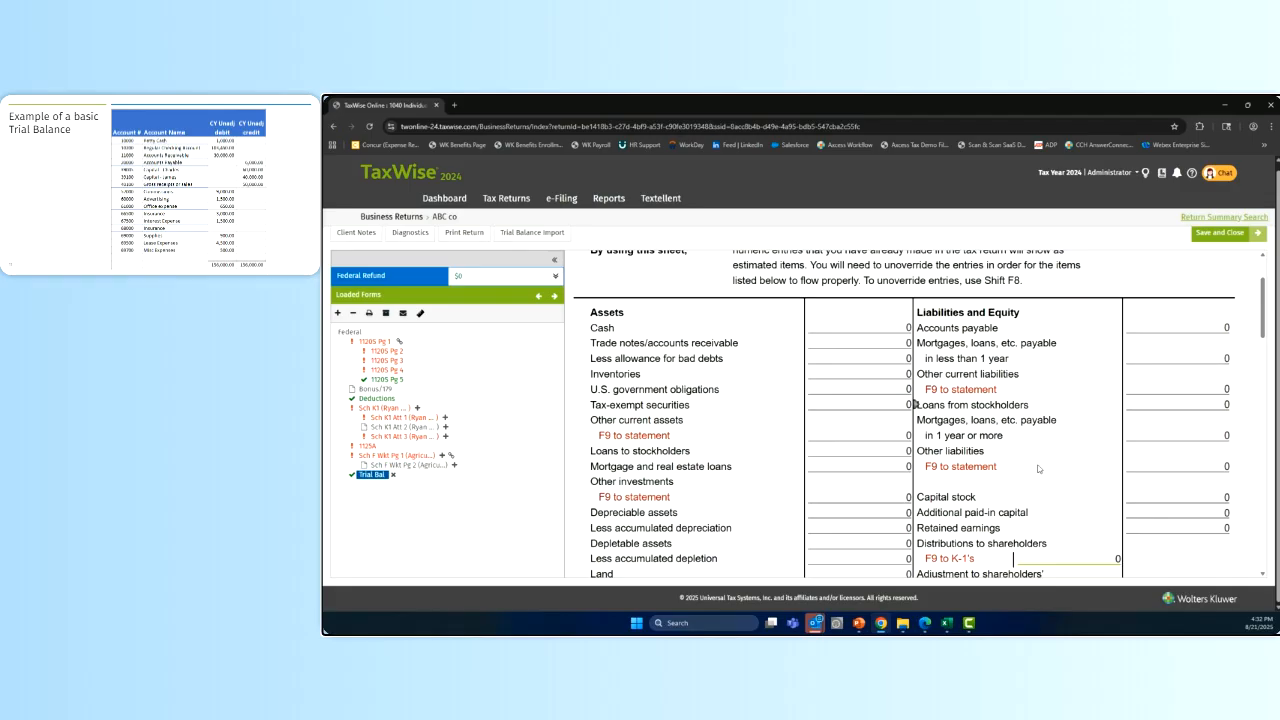
left_click(886, 327)
left_click(862, 326)
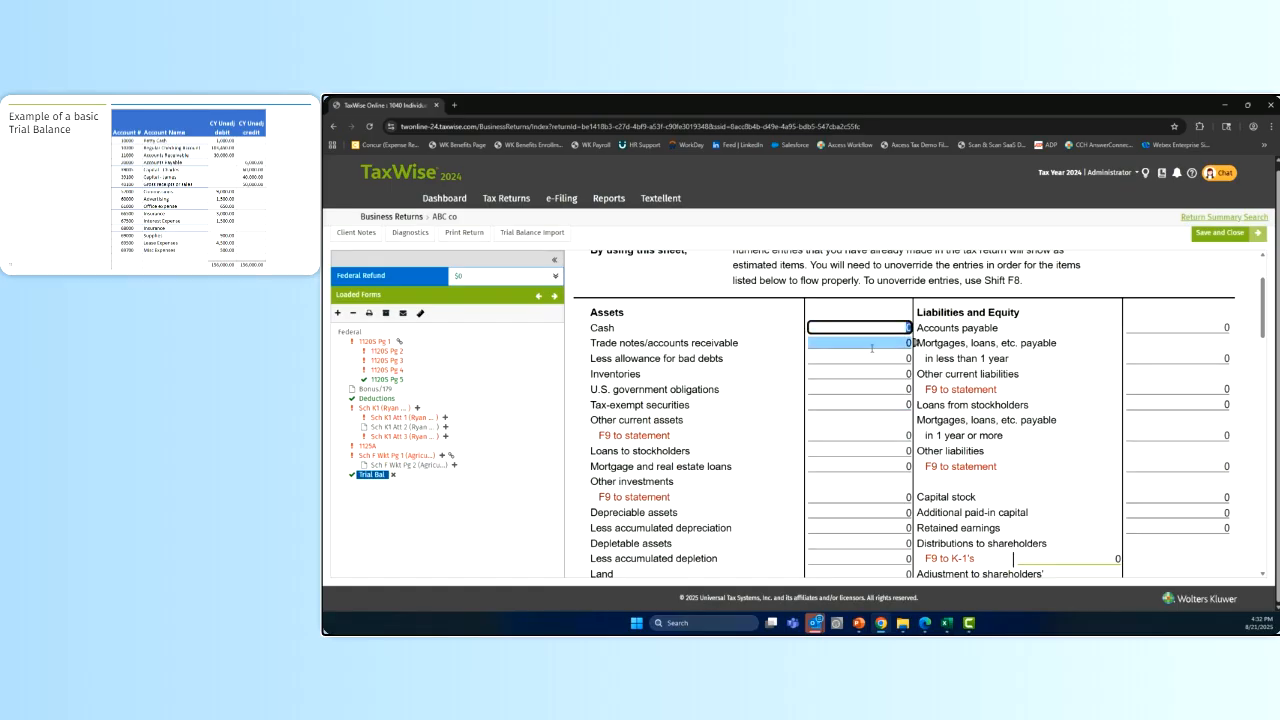
type("40000")
key("Tab")
Set Tax-exempt securities to 10000 and Loans to stockholders to 40000 in the trial balance assets.
key("Tab")
key("Tab")
key("Tab")
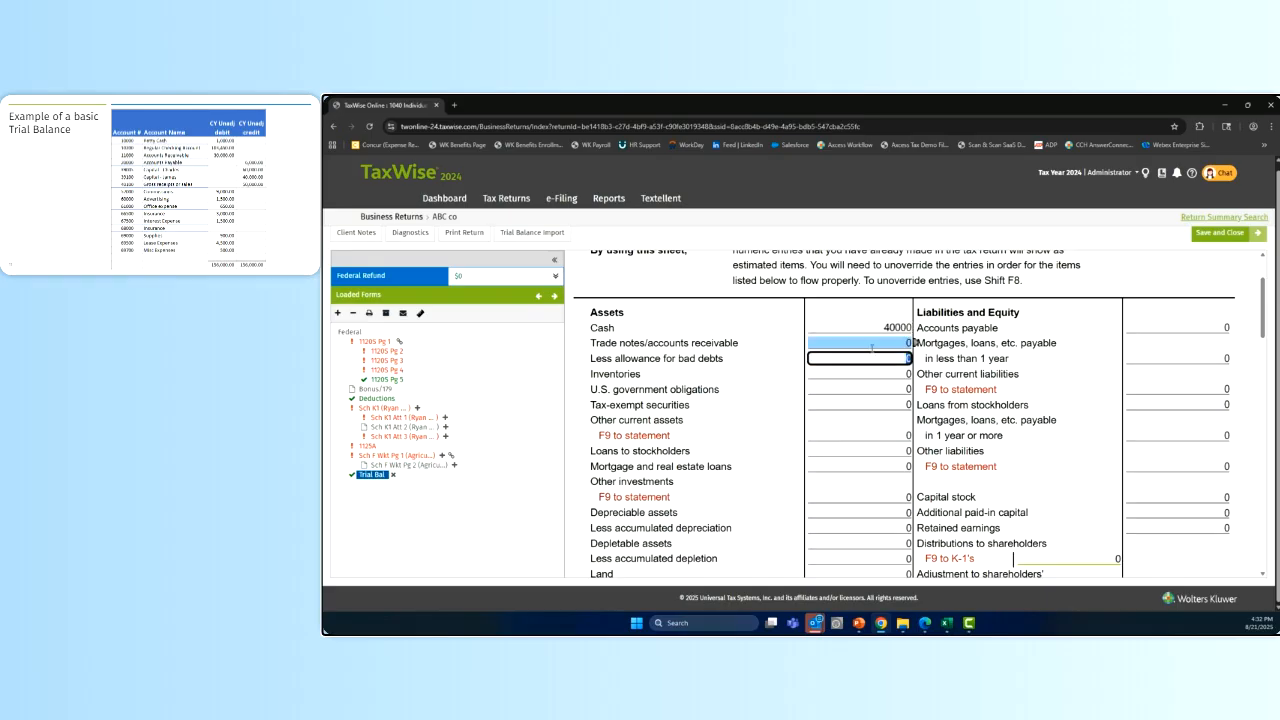
key("Tab")
type("10000")
key("Tab")
key("Tab")
type("40000")
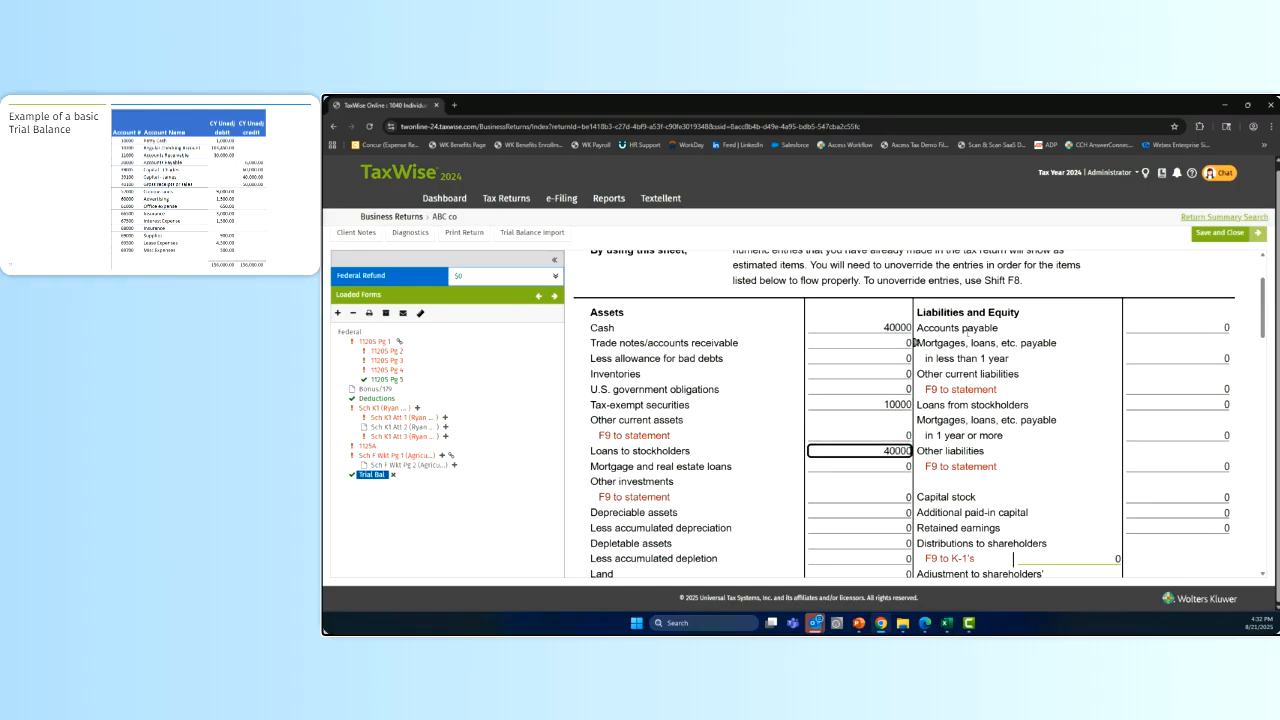
Under Liabilities and Equity, set Accounts payable to 25000 and mortgages and loans payable in 1 year or more to 4000.
left_click(1177, 327)
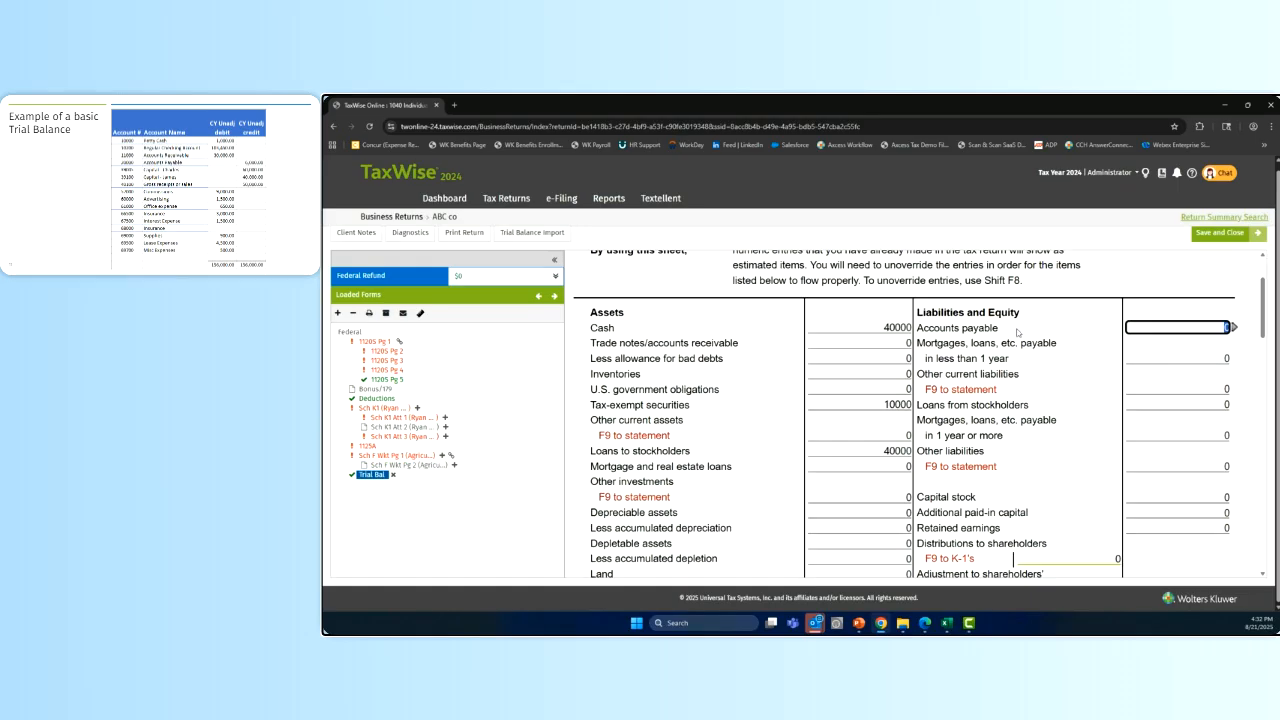
type("25000")
key("Tab")
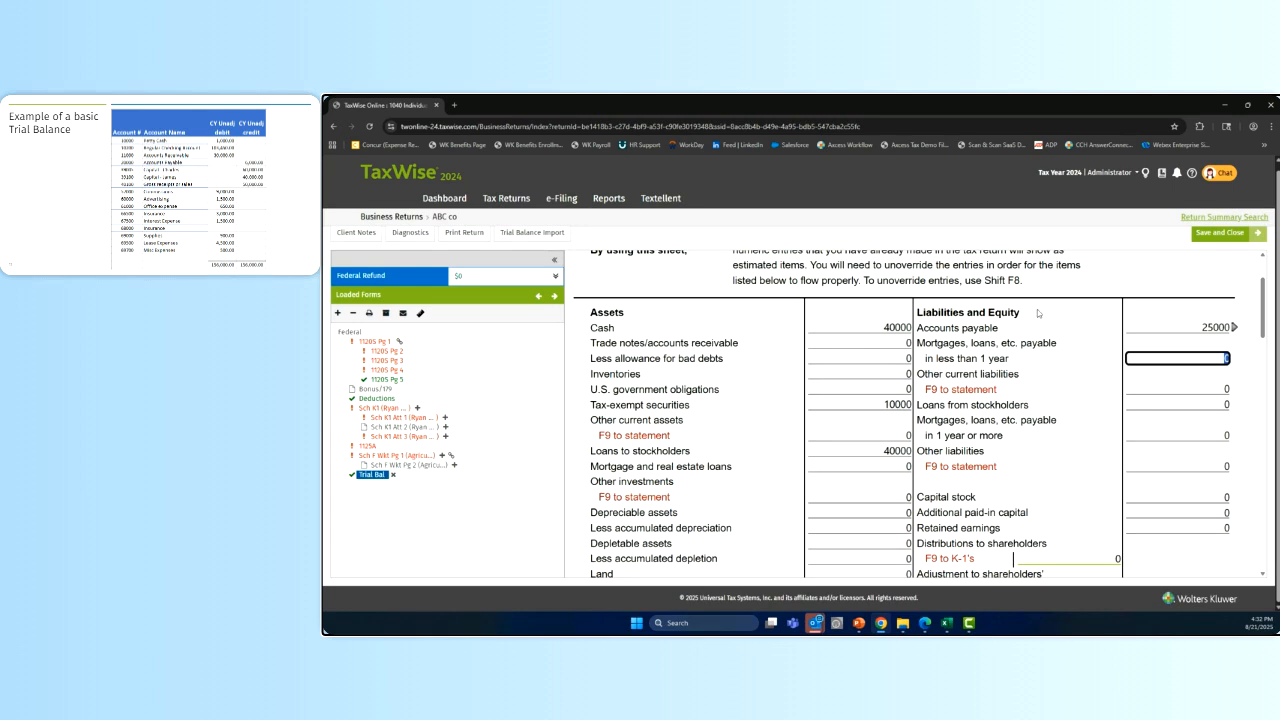
key("Tab")
key("Tab")
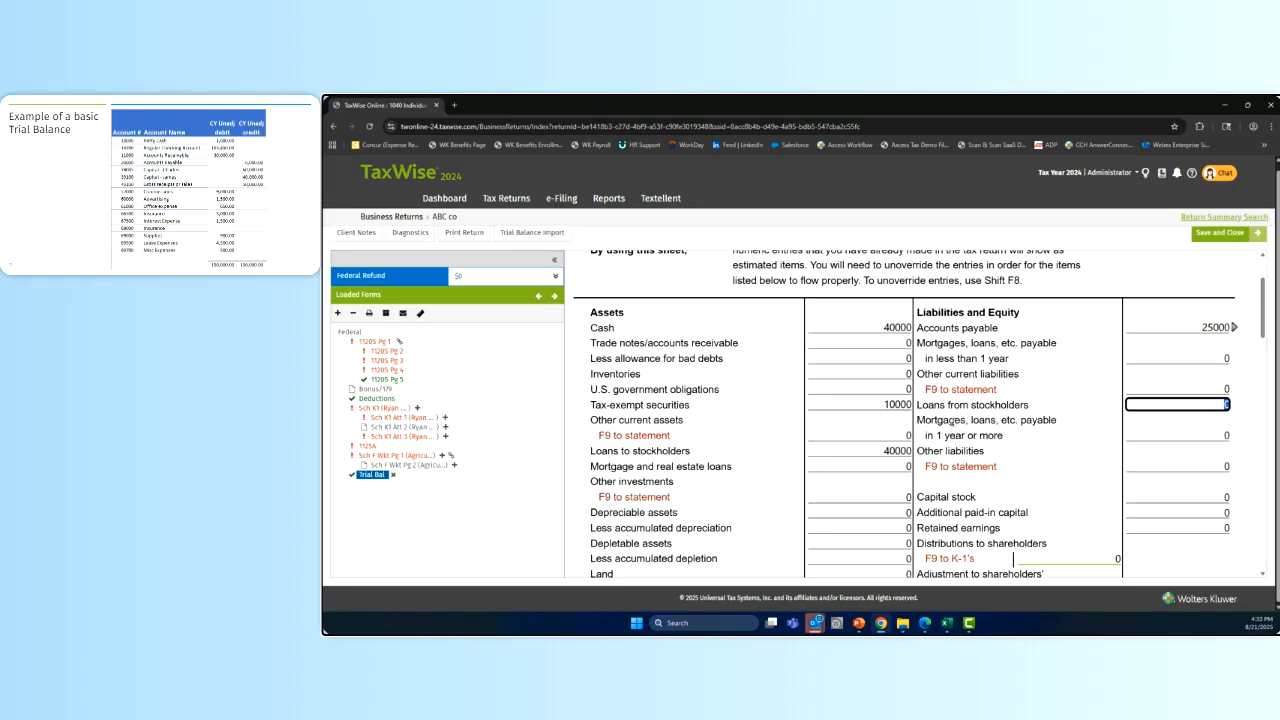
left_click(1155, 434)
type("4000")
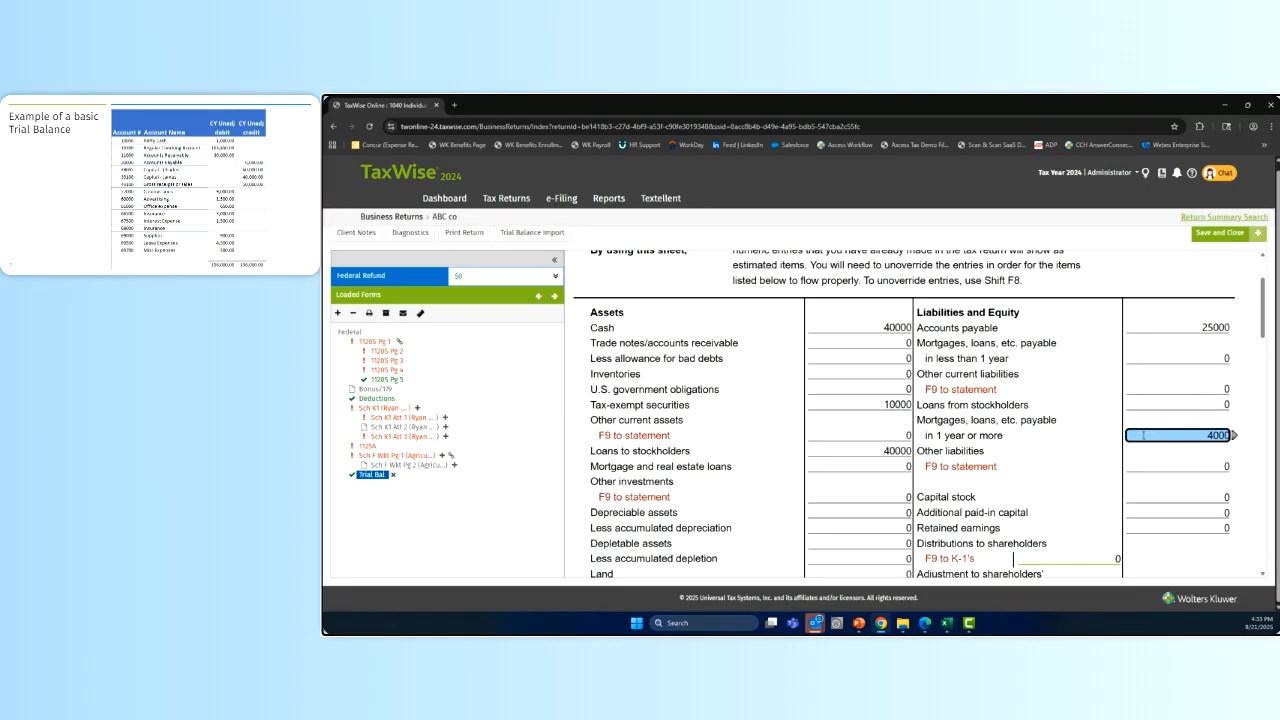
scroll(1146, 400, "down", 1)
scroll(1146, 397, "down", 1)
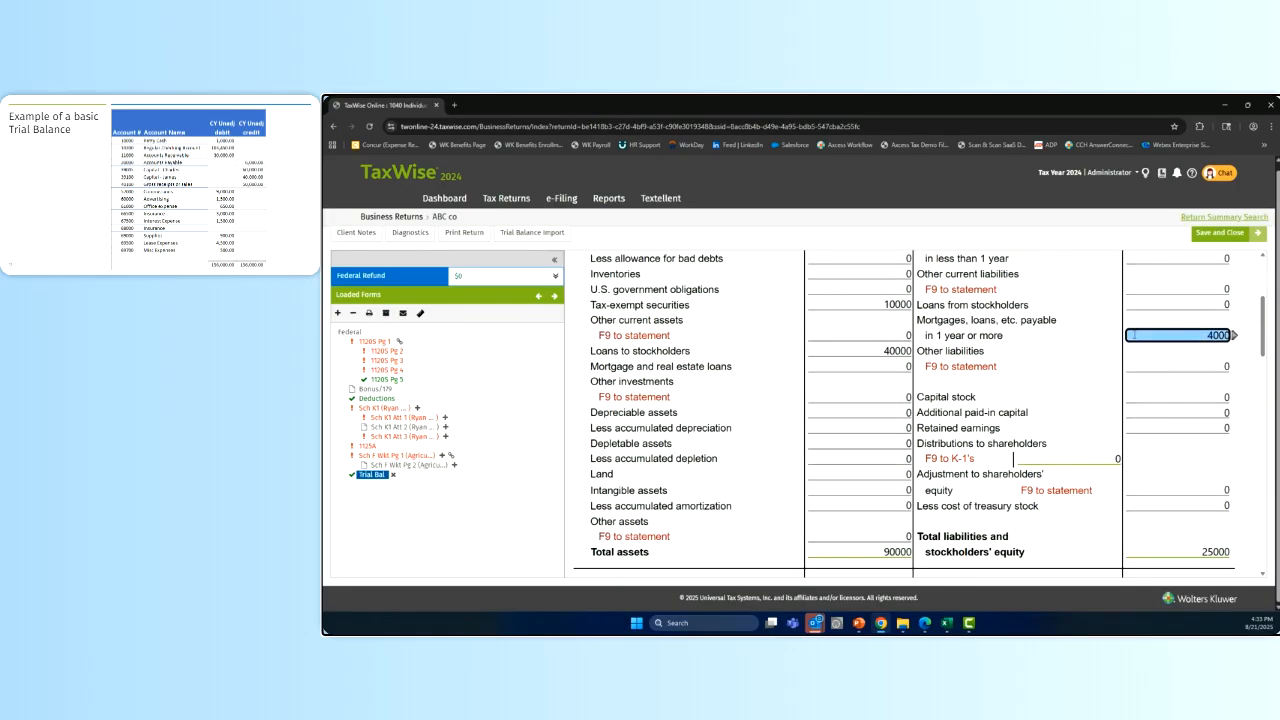
left_click(1145, 396)
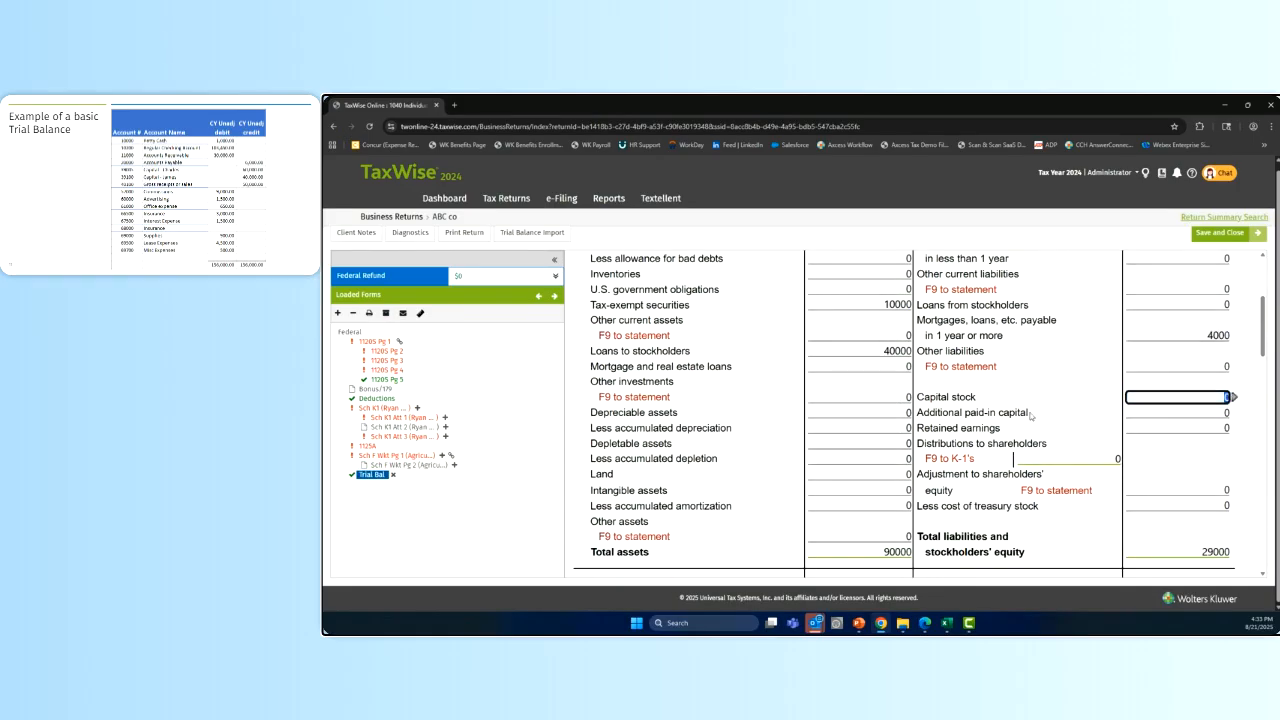
Check the trial balance cash, tax-exempt securities and shareholder loan entries against Schedule L's end-of-year column on 1120S page 4.
left_click(912, 304)
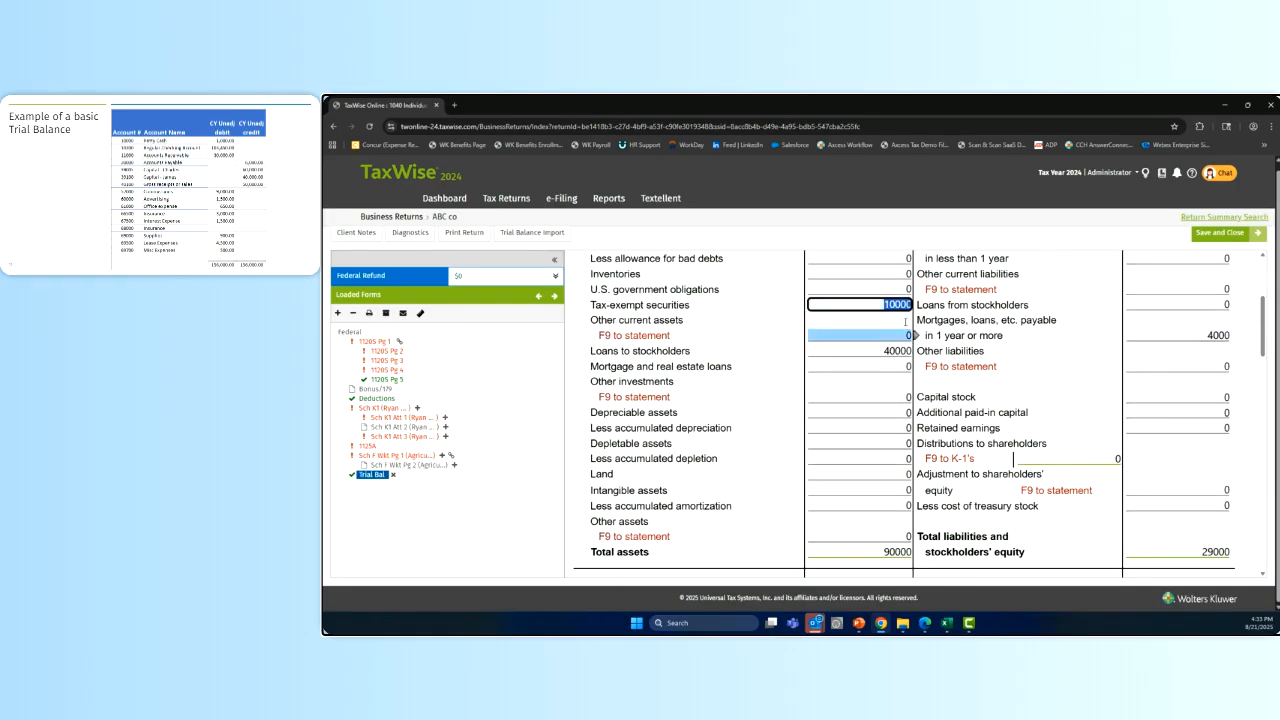
scroll(1232, 338, "up", 3)
left_click(874, 376)
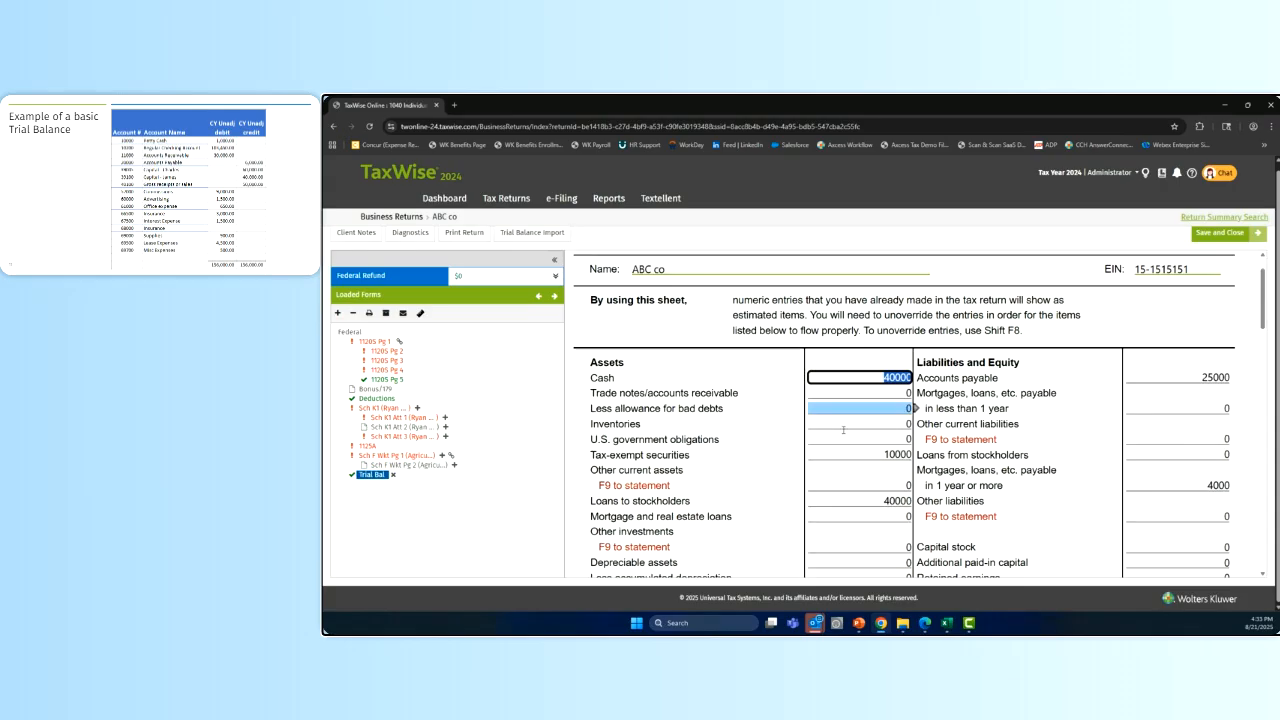
left_click(386, 371)
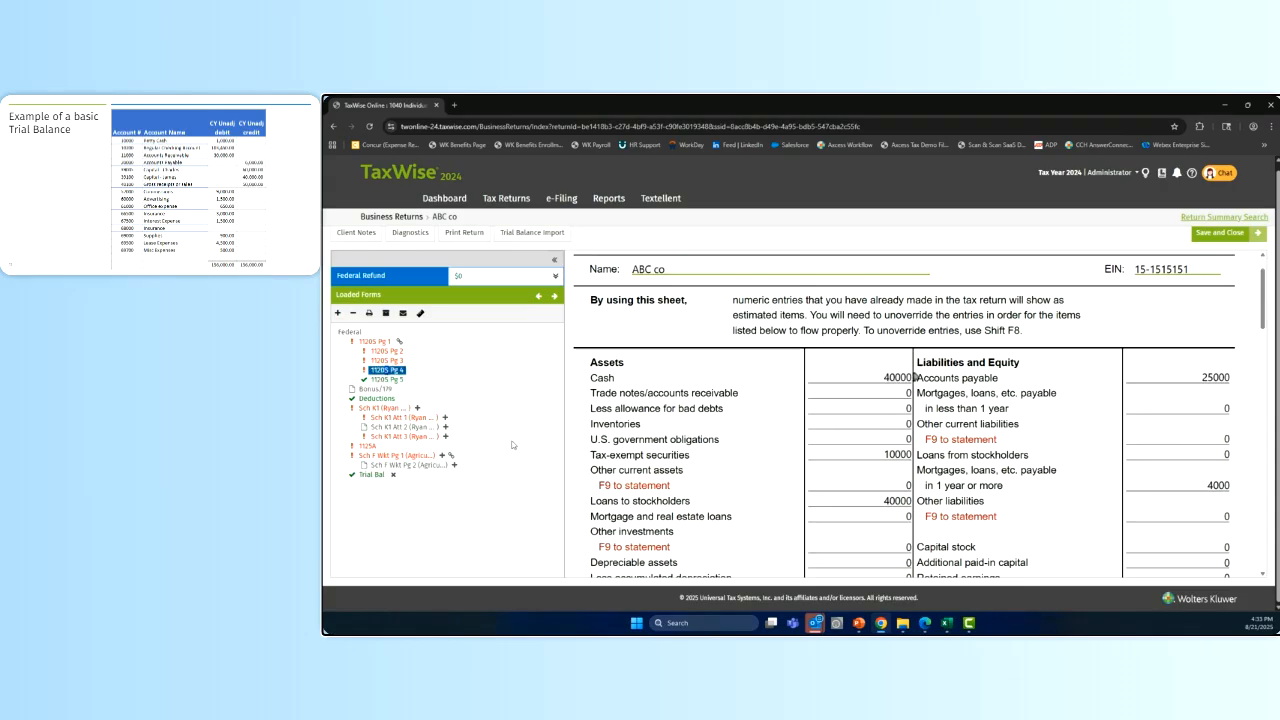
scroll(787, 440, "down", 10)
scroll(932, 403, "down", 5)
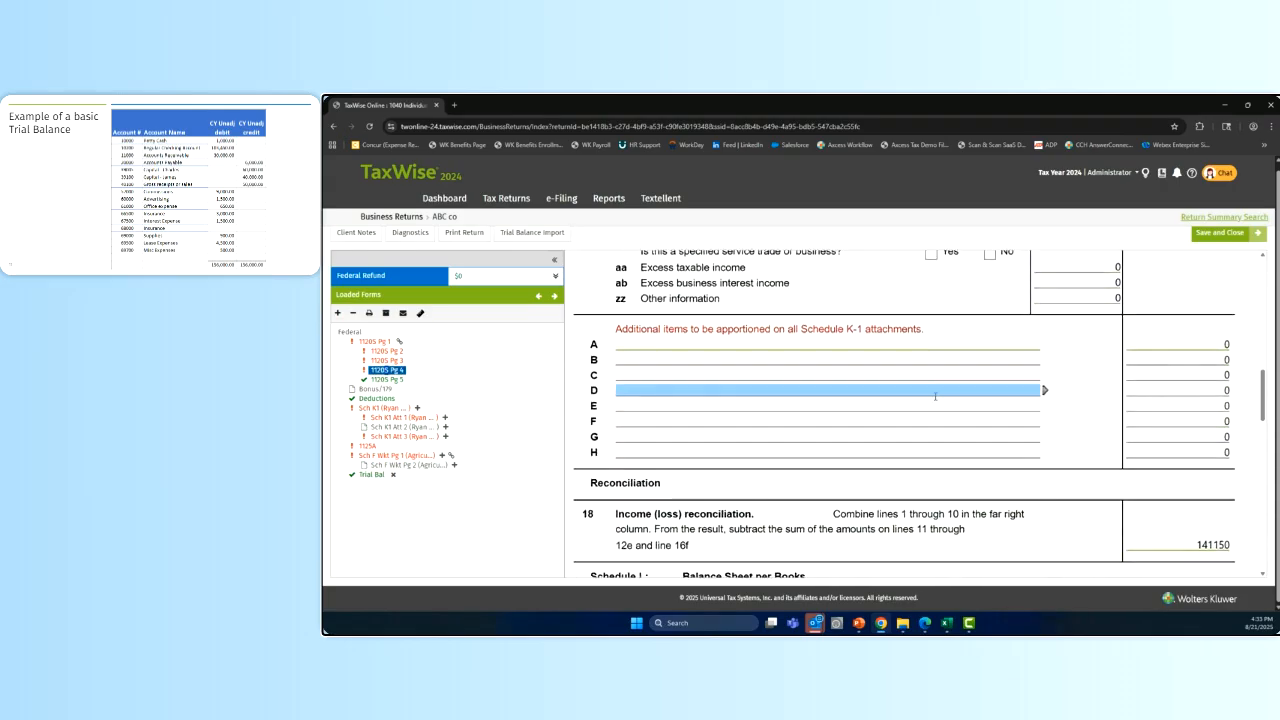
left_click(1189, 370)
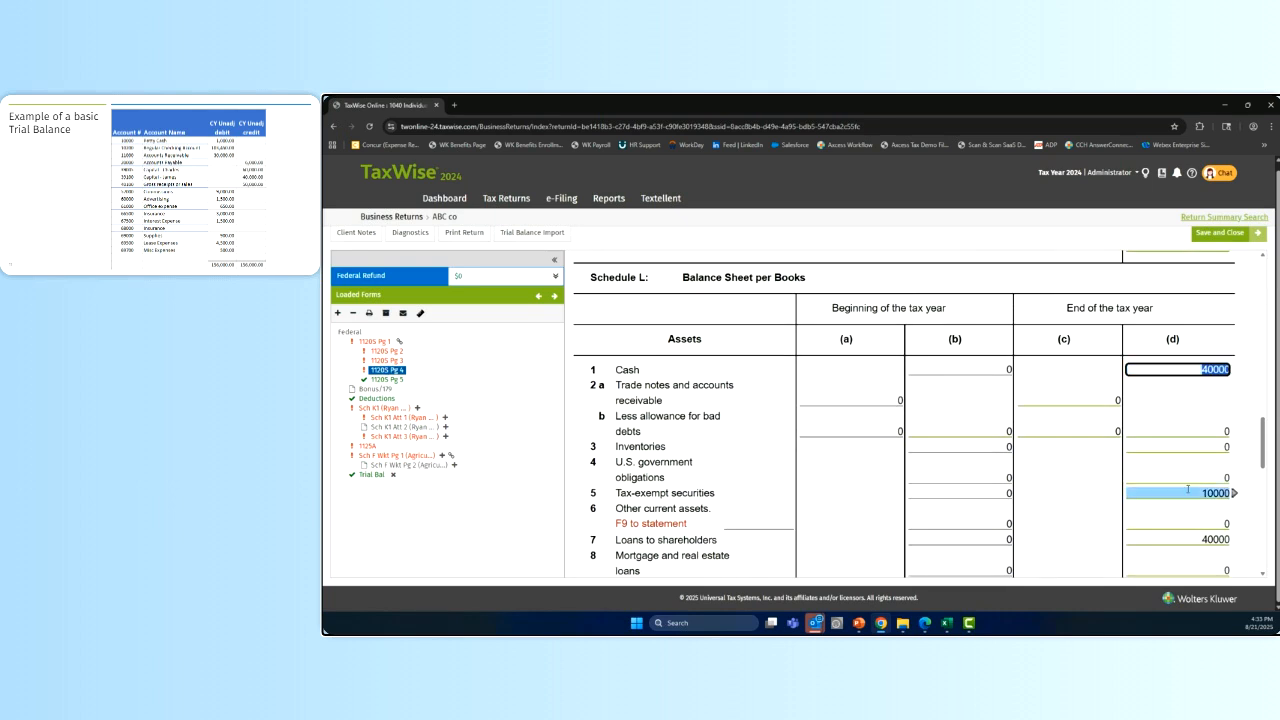
left_click(1180, 540)
scroll(1176, 480, "down", 1)
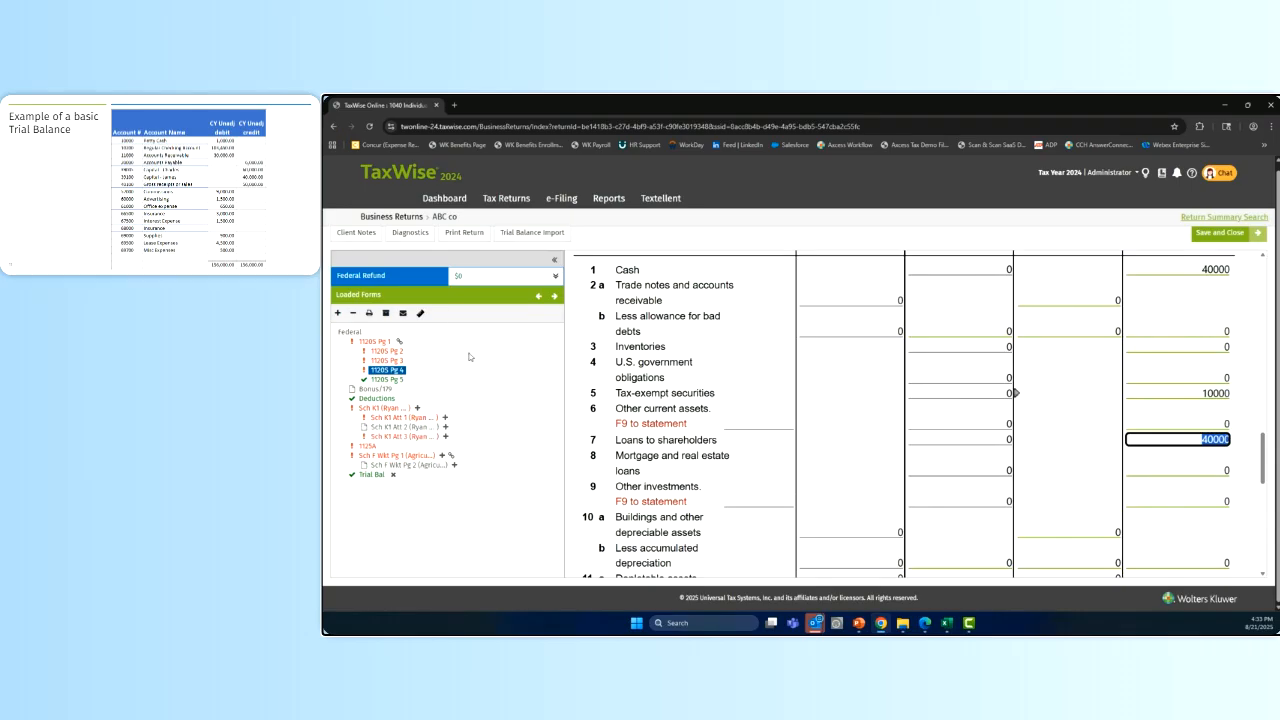
Return to the trial balance and review its asset, liability and equity entries down to the totals.
left_click(371, 475)
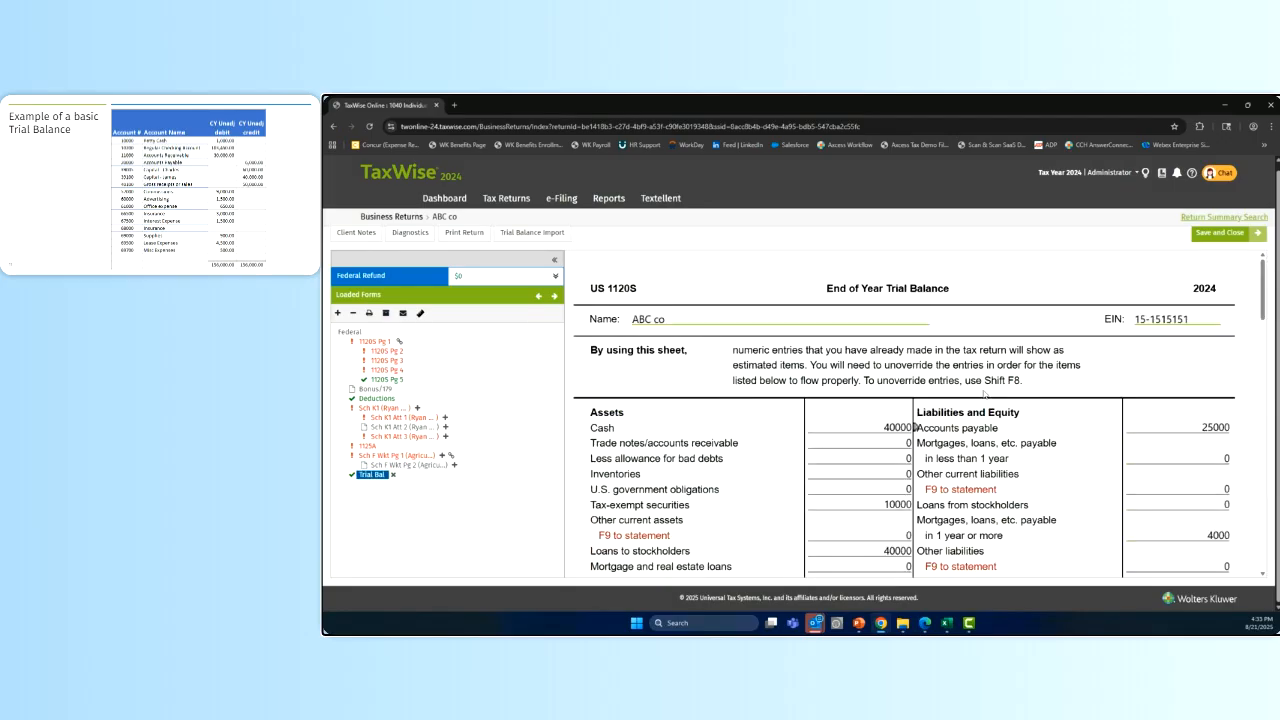
scroll(1167, 350, "down", 2)
key("Tab")
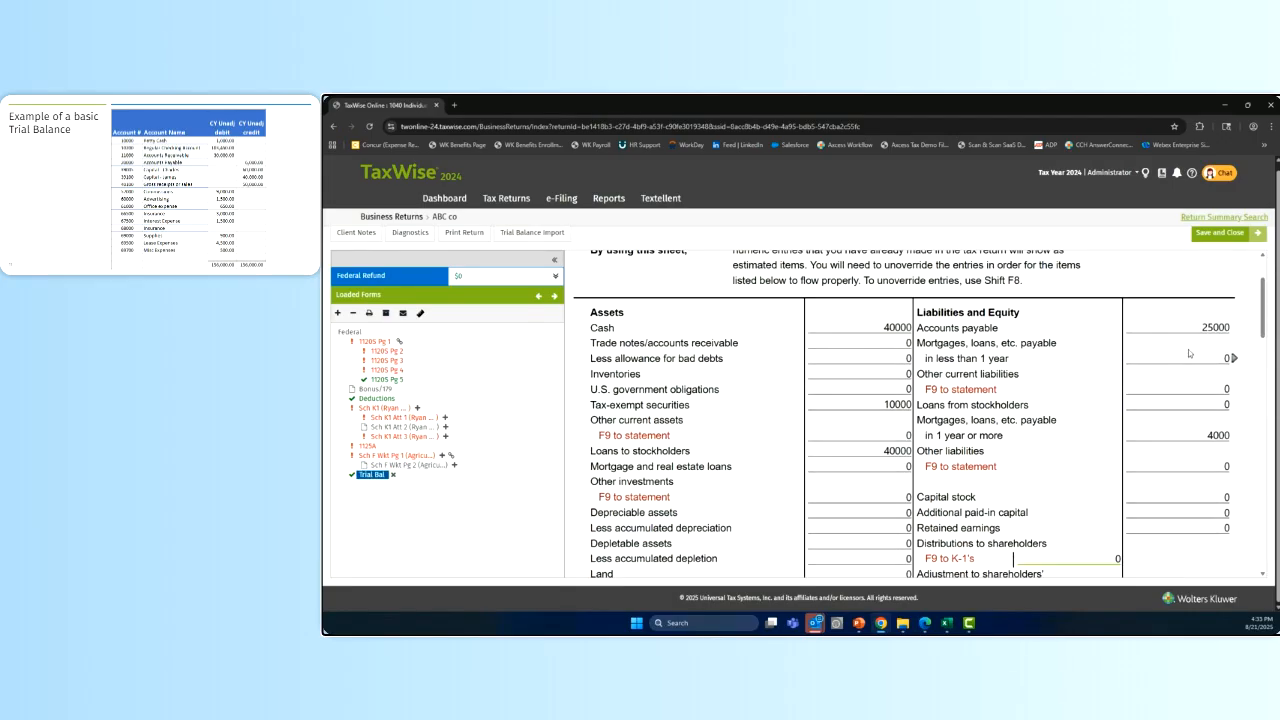
left_click(1173, 362)
left_click(865, 512)
left_click(1186, 328)
scroll(966, 287, "down", 5)
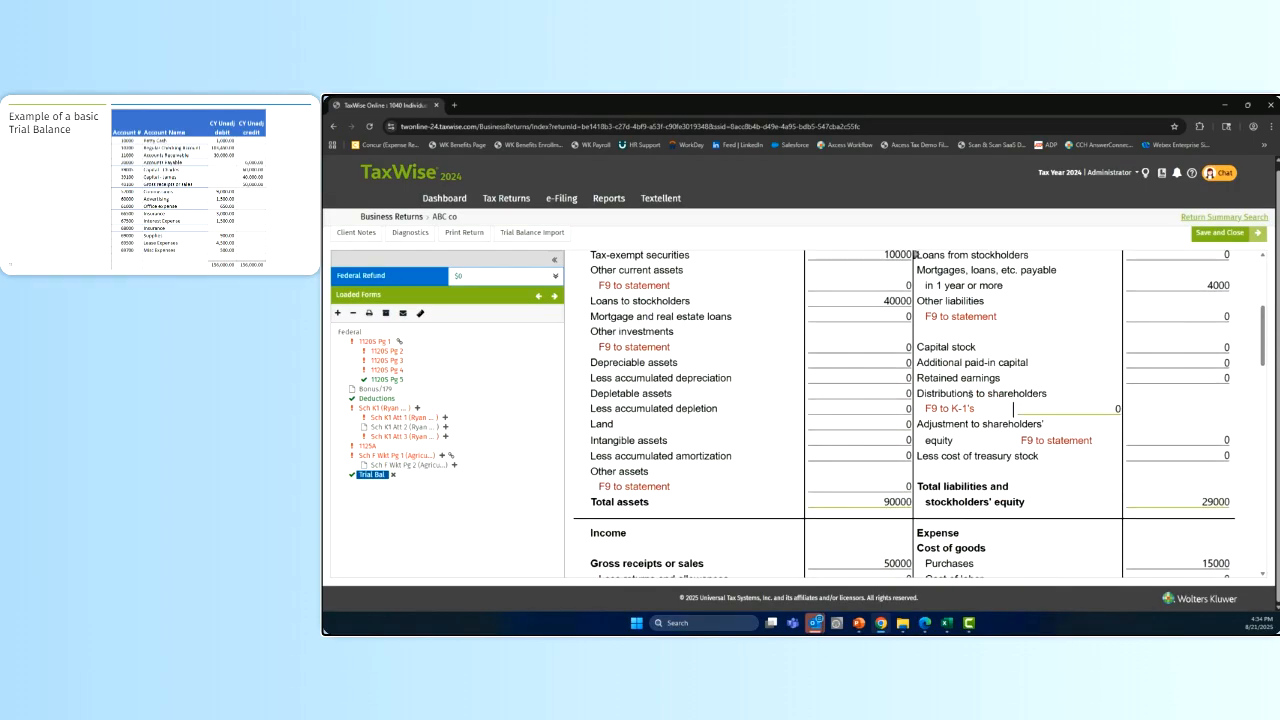
Examine the trial balance Income and Expense sections, including gross receipts and gross rent from other rental activities.
scroll(958, 384, "down", 3)
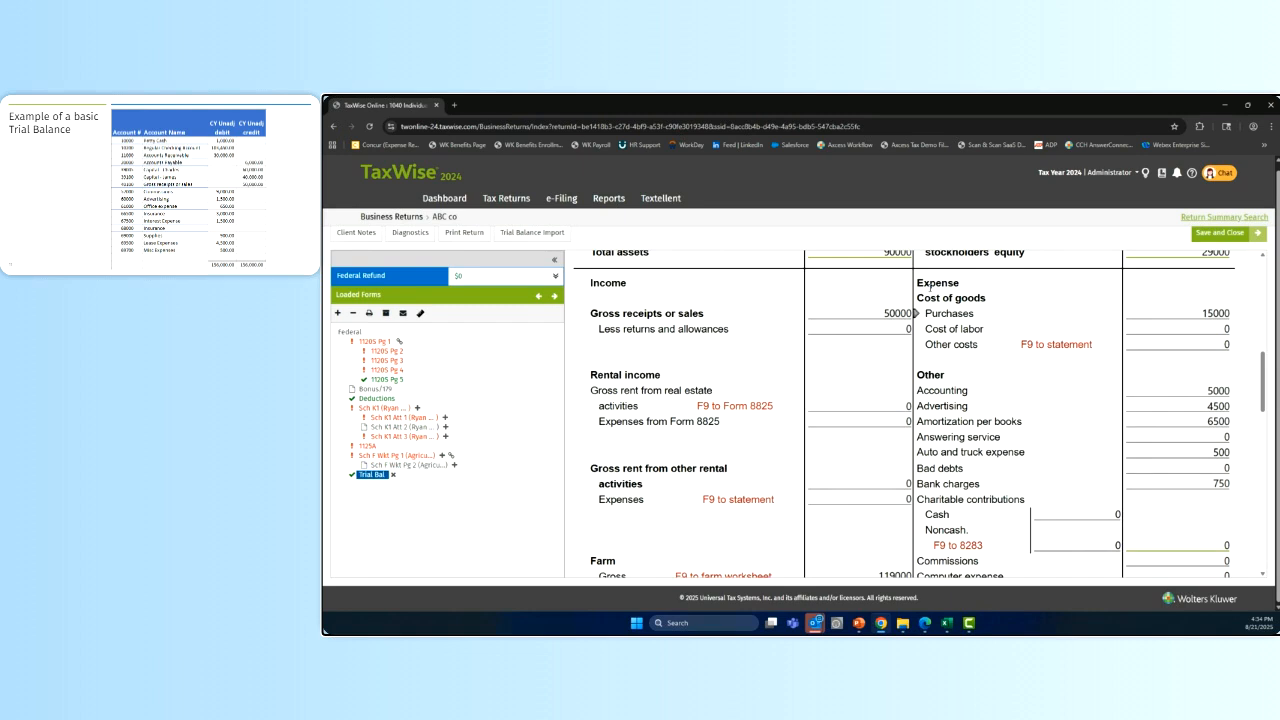
left_click(900, 313)
left_click(850, 313)
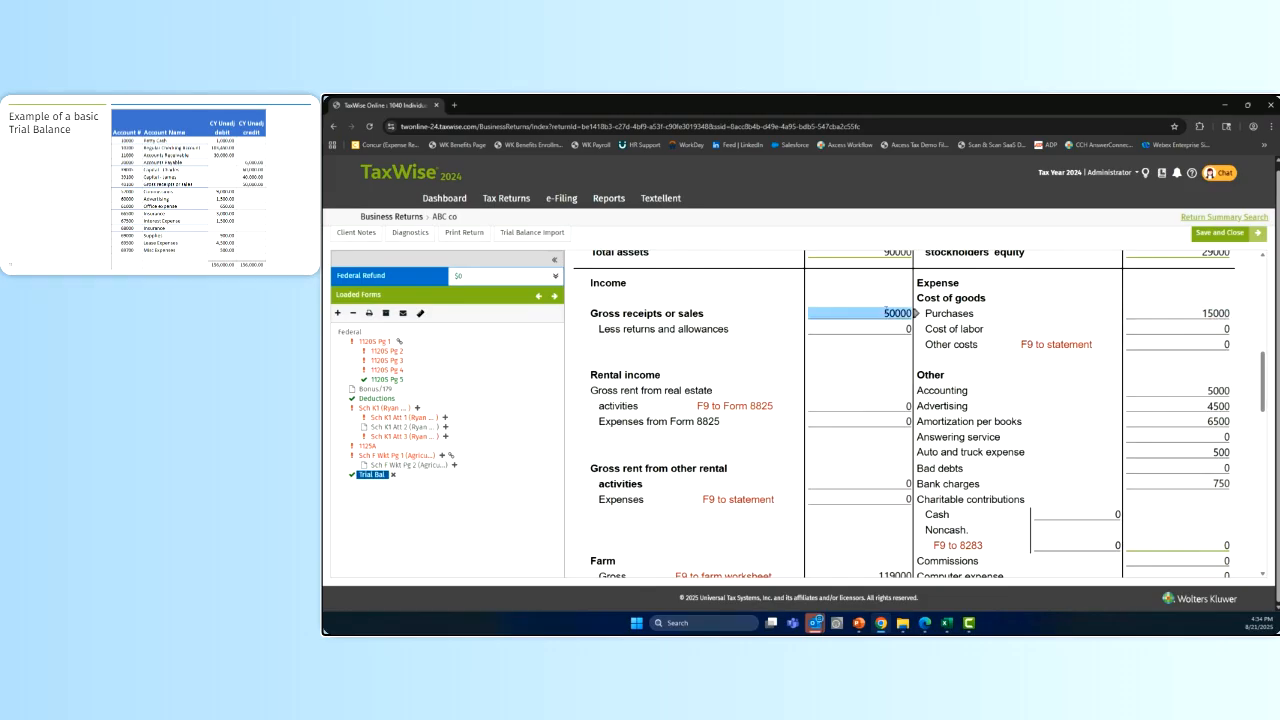
left_click(883, 486)
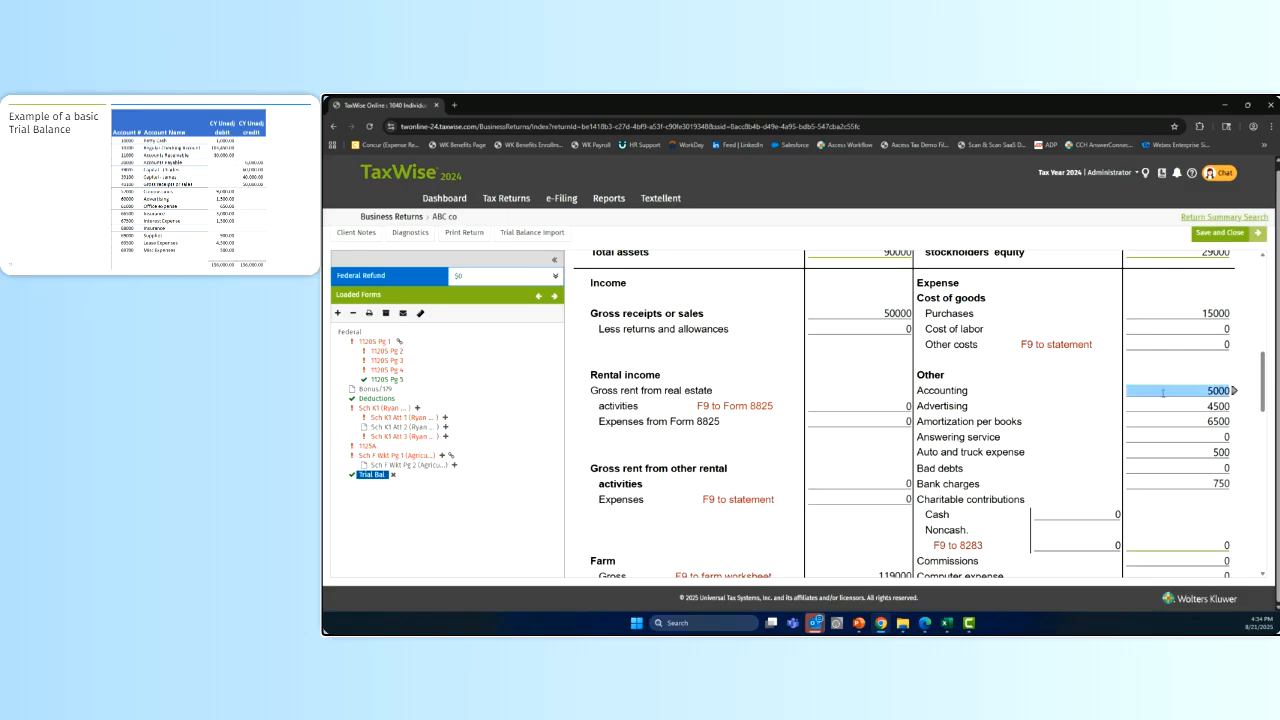
Open 1120S page 1 and review the Income and Deductions sections down to total deductions.
left_click(376, 343)
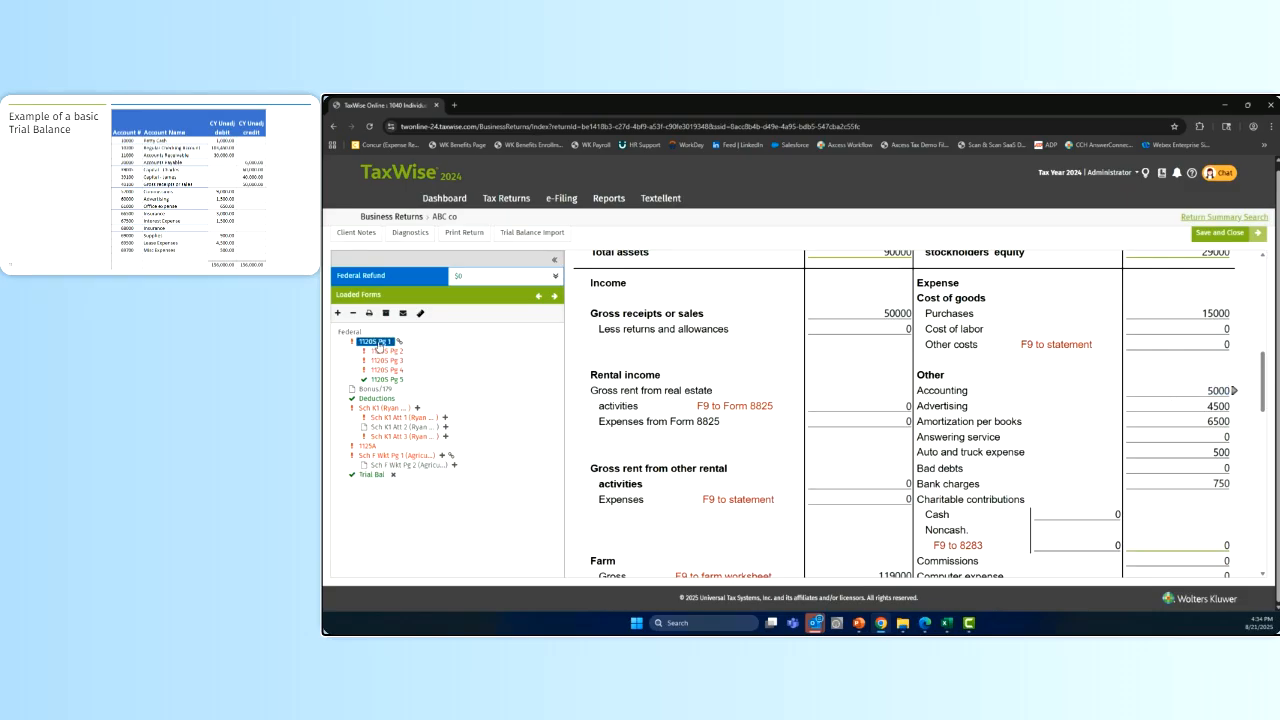
scroll(920, 355, "down", 2)
scroll(920, 355, "down", 5)
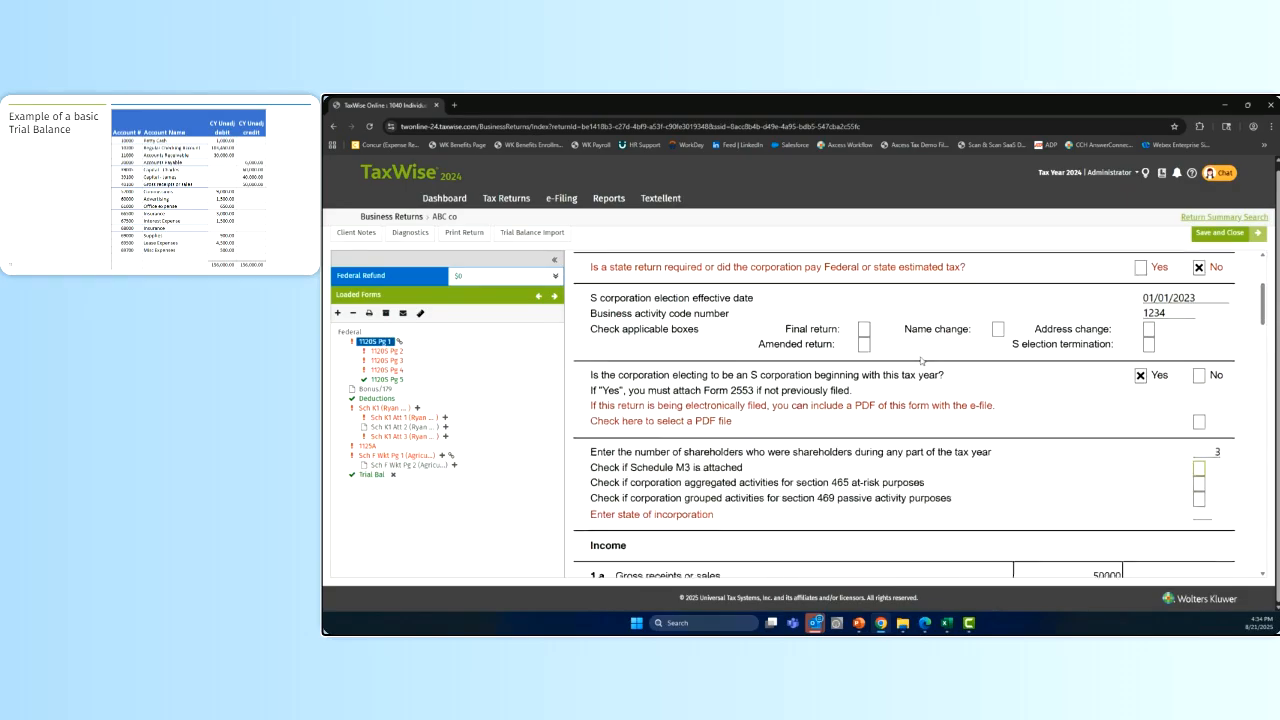
double_click(620, 372)
scroll(739, 371, "down", 6)
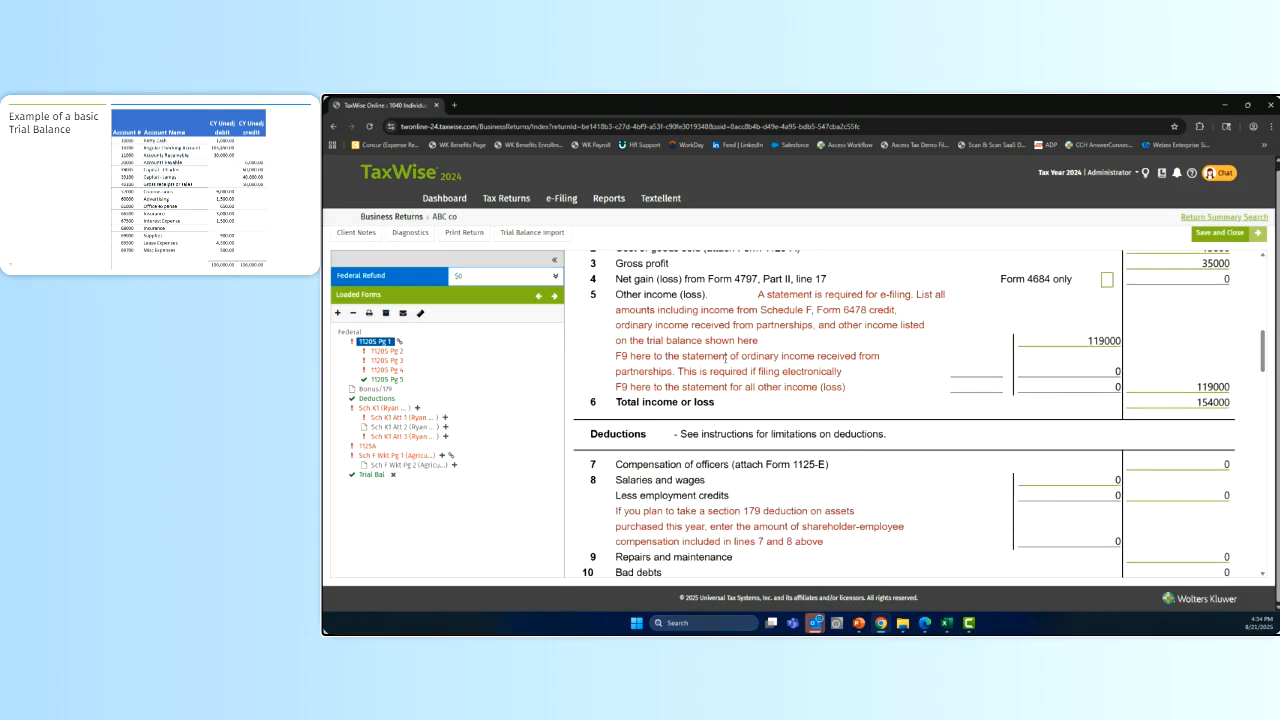
double_click(622, 331)
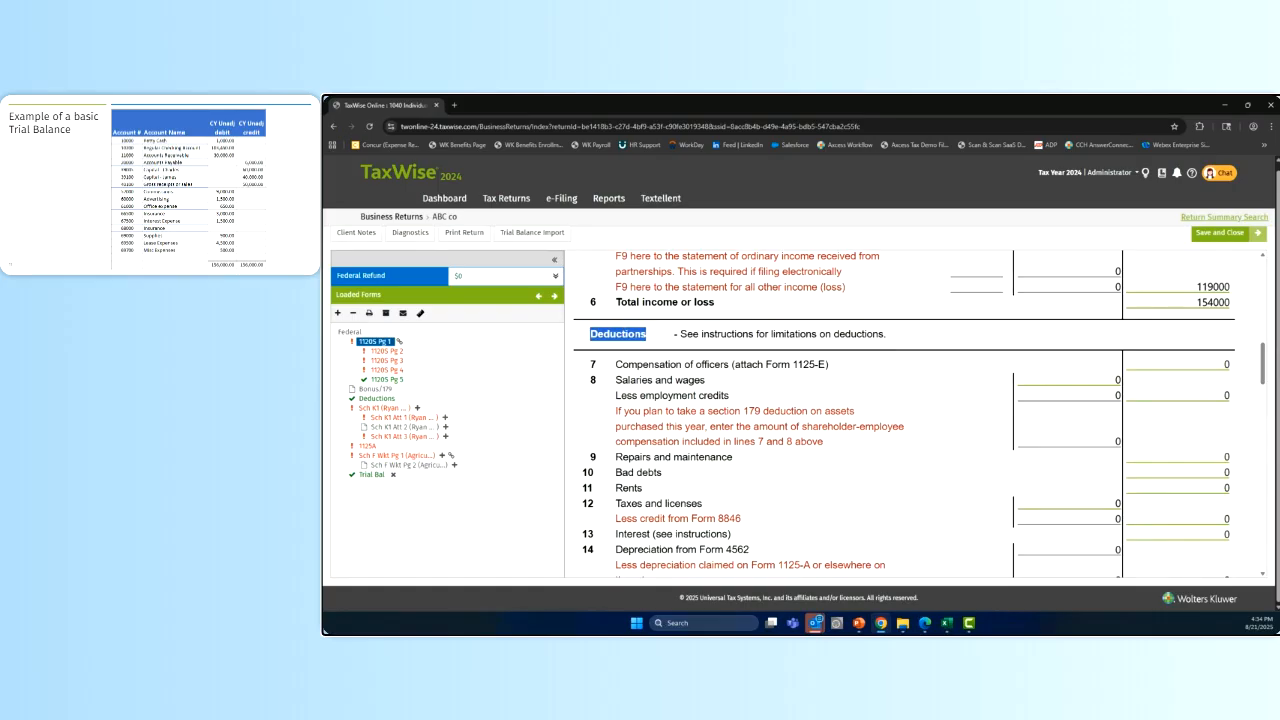
scroll(1059, 366, "down", 3)
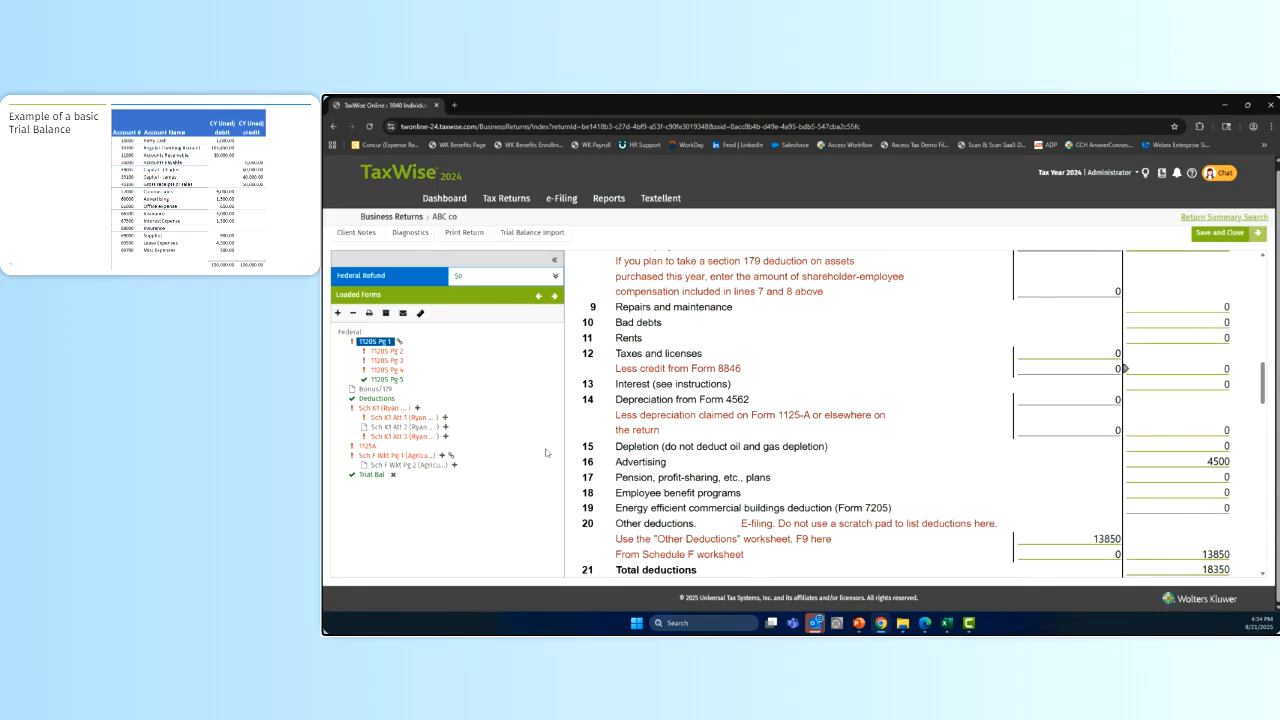
Go back to the trial balance and examine the gross receipts and cost-of-goods purchases entries.
left_click(372, 474)
scroll(1036, 419, "down", 10)
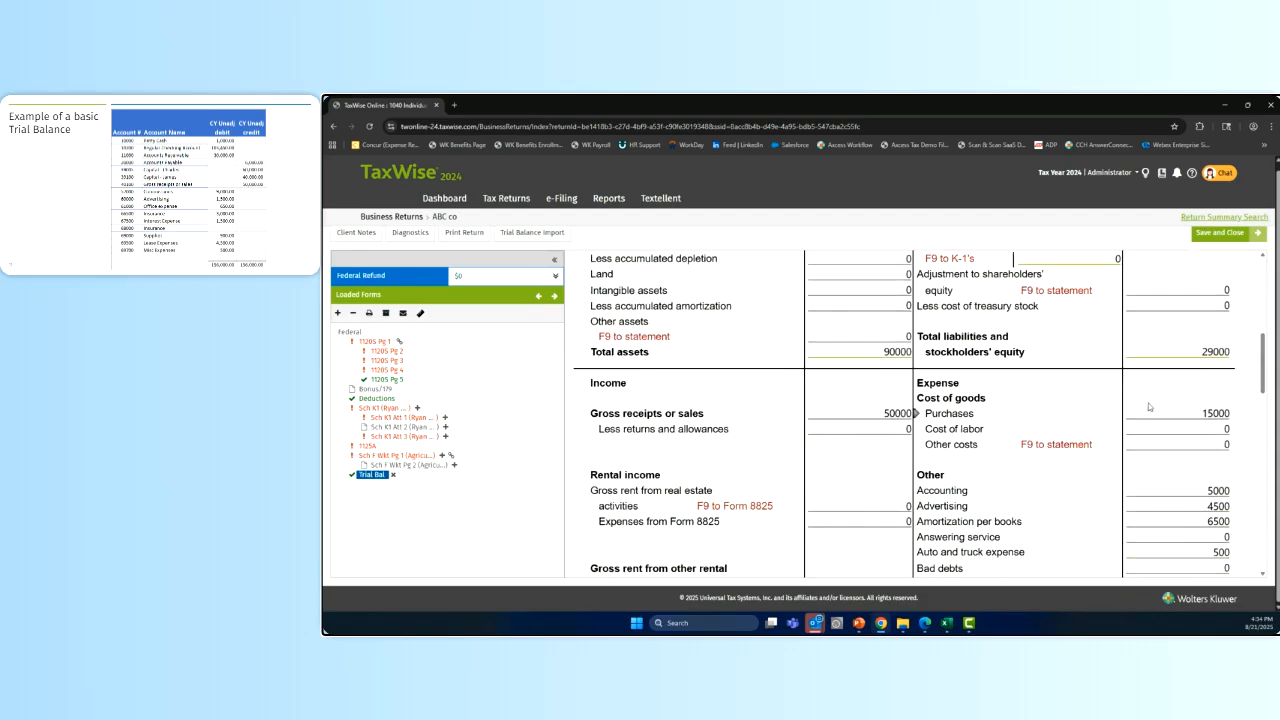
left_click(1139, 410)
left_click(1139, 408)
key("shift+Tab")
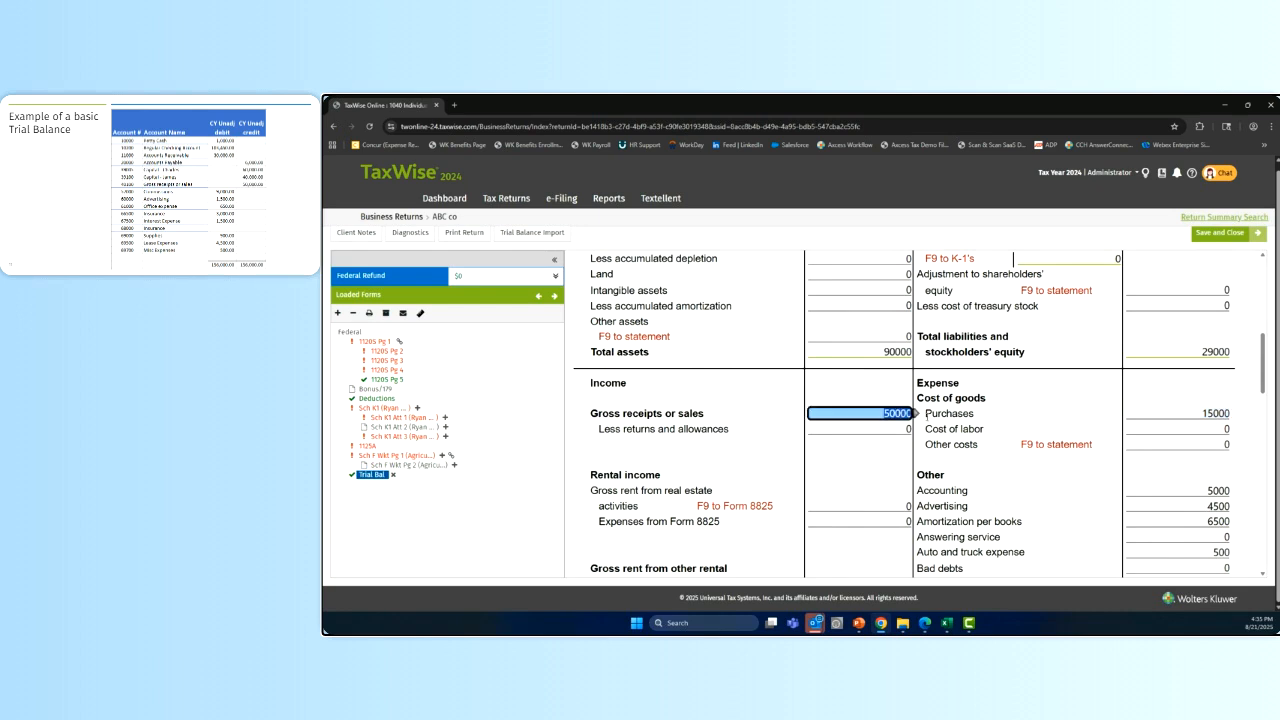
key("Tab")
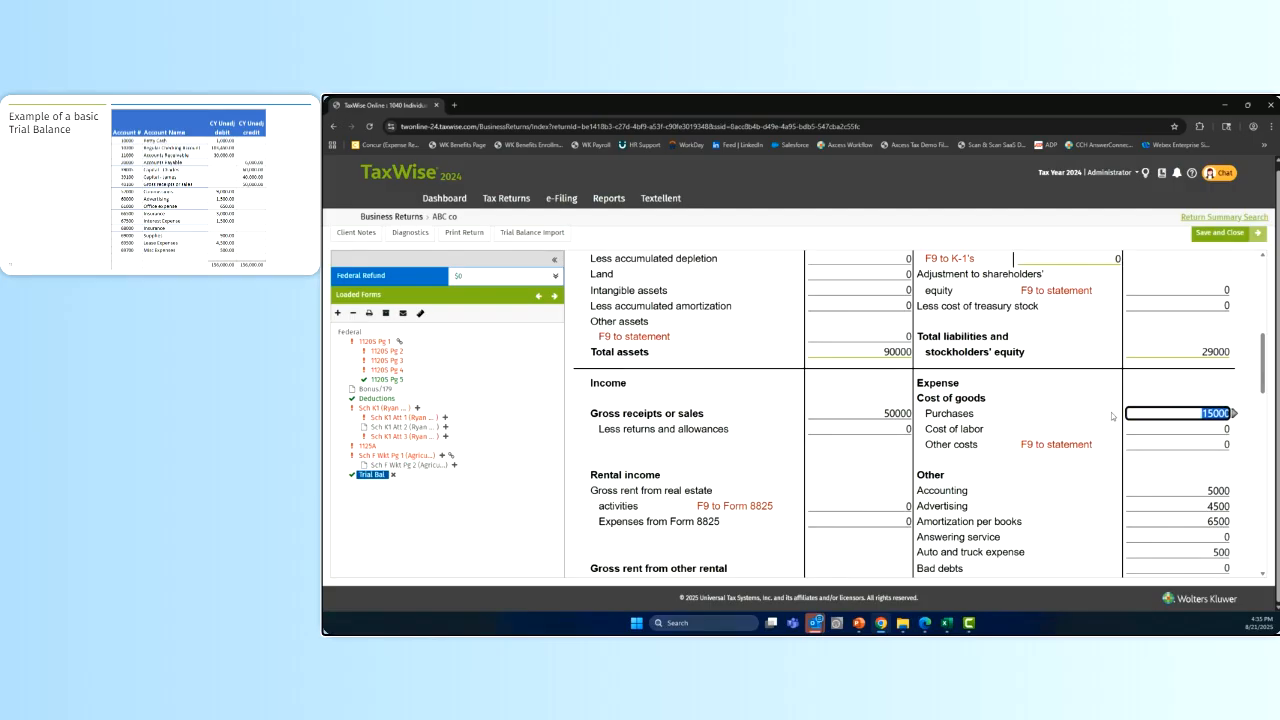
scroll(1099, 414, "up", 1)
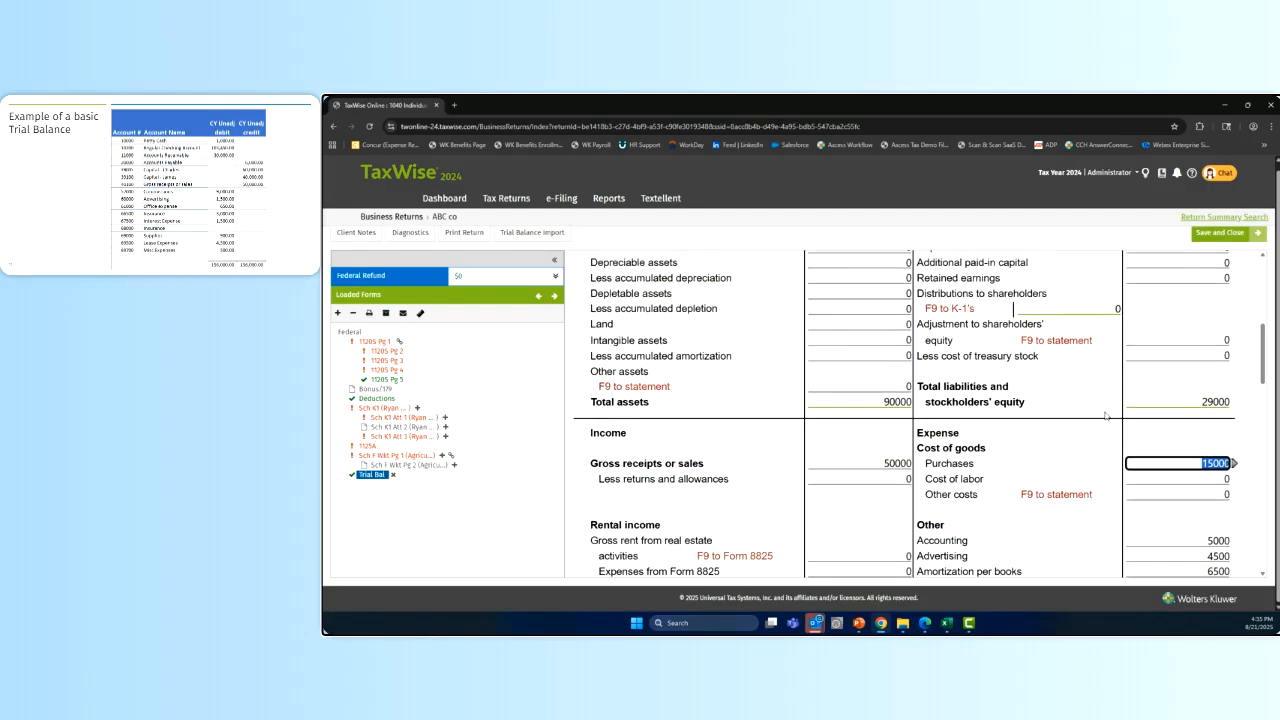
Examine the trial balance cash, accounts payable and shareholder distribution entries, plus gross receipts and cost-of-goods purchases.
scroll(1102, 414, "up", 3)
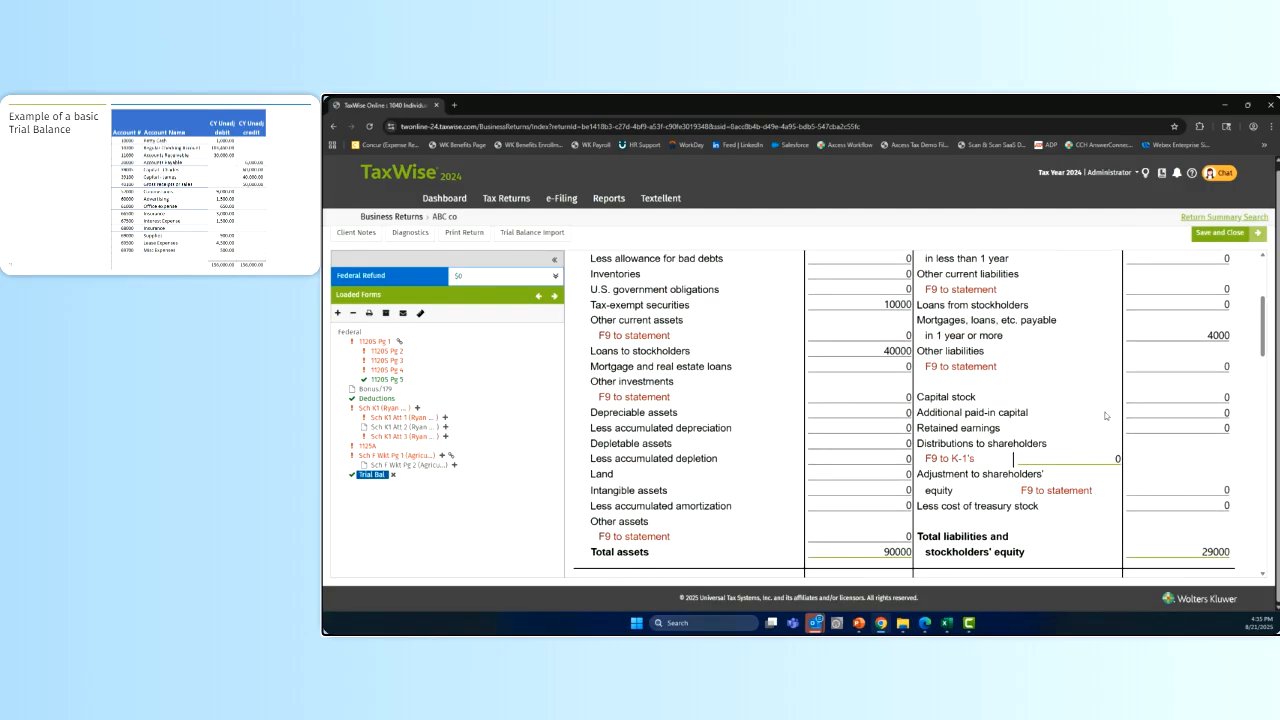
scroll(1106, 416, "up", 3)
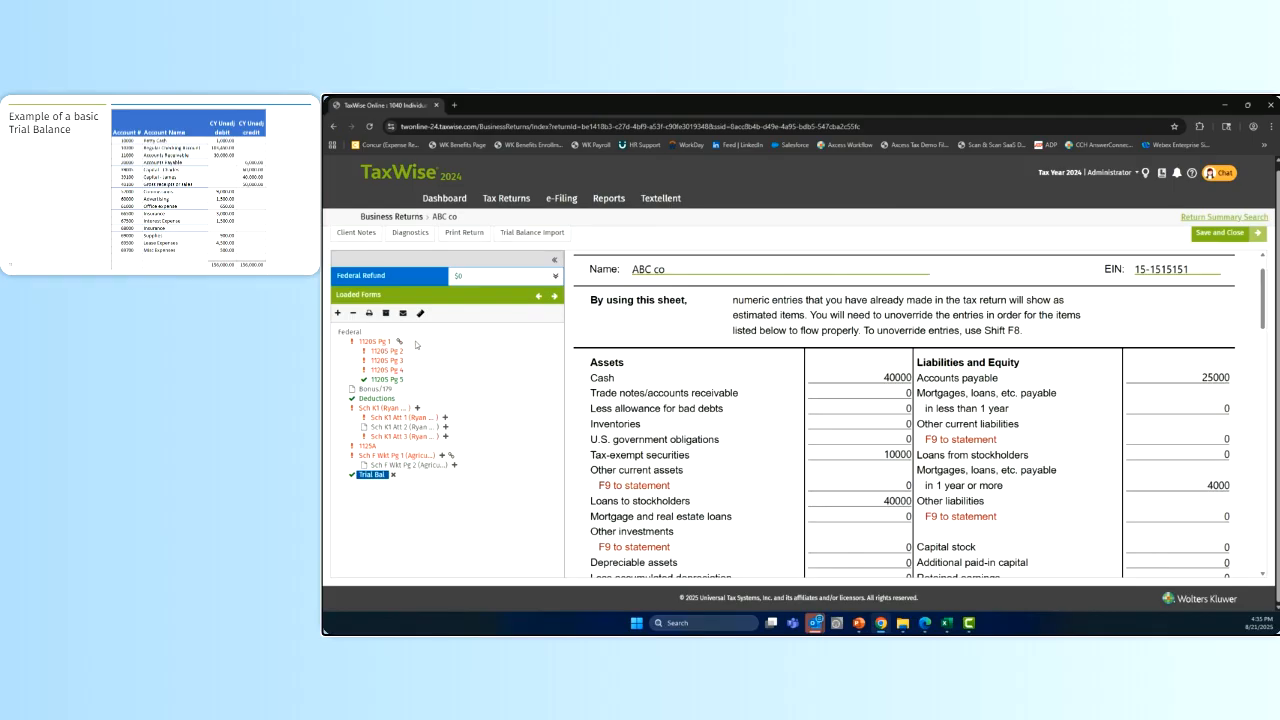
left_click(867, 371)
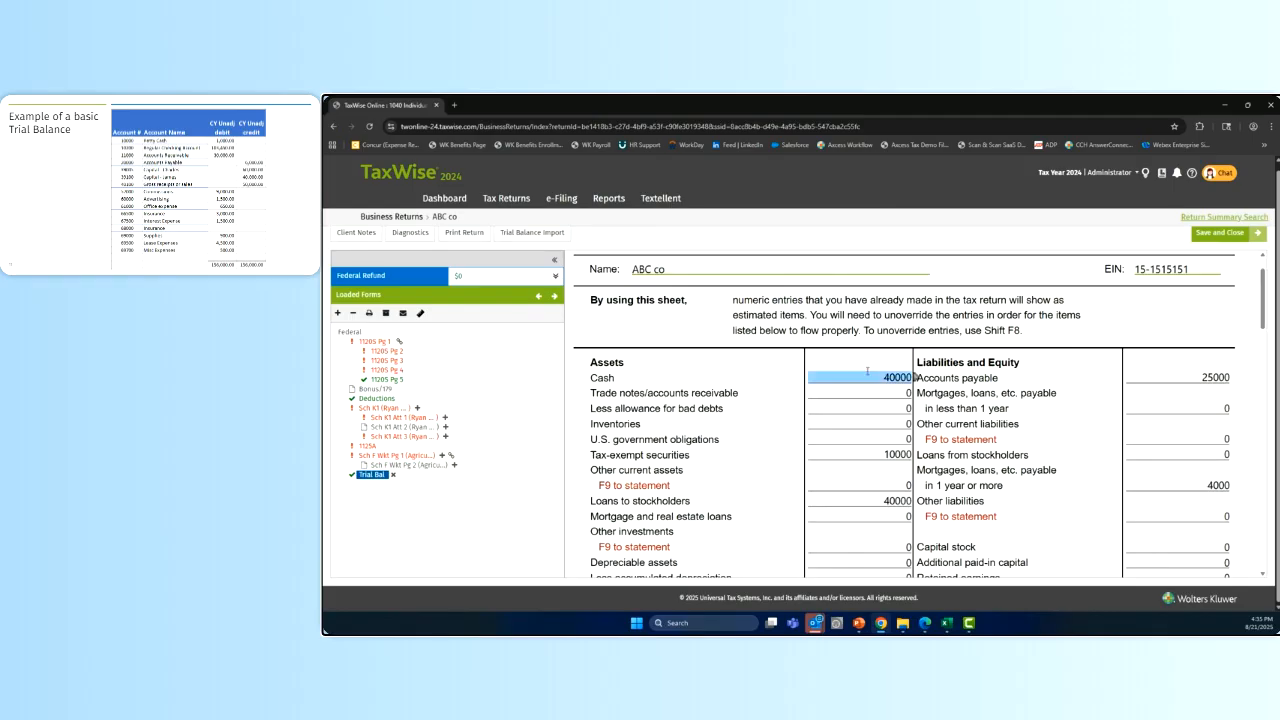
left_click(1230, 377)
scroll(1096, 371, "down", 3)
left_click(1096, 358)
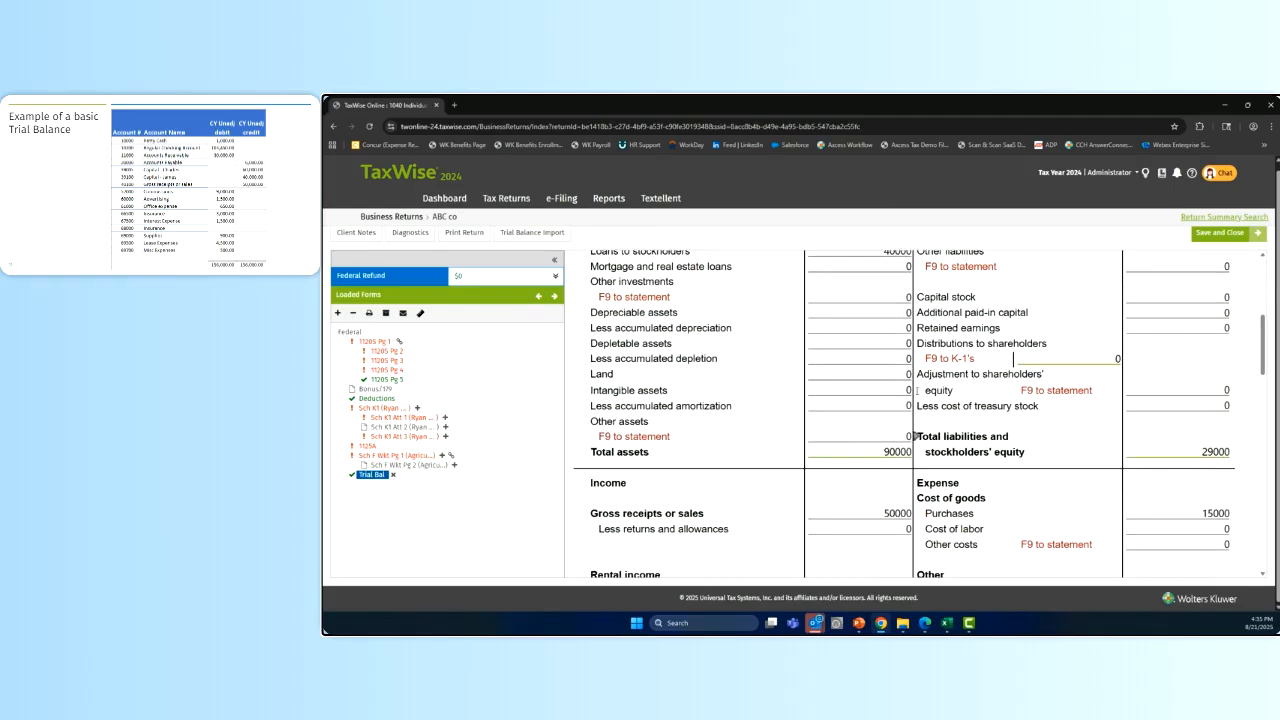
left_click(898, 513)
left_click(1155, 516)
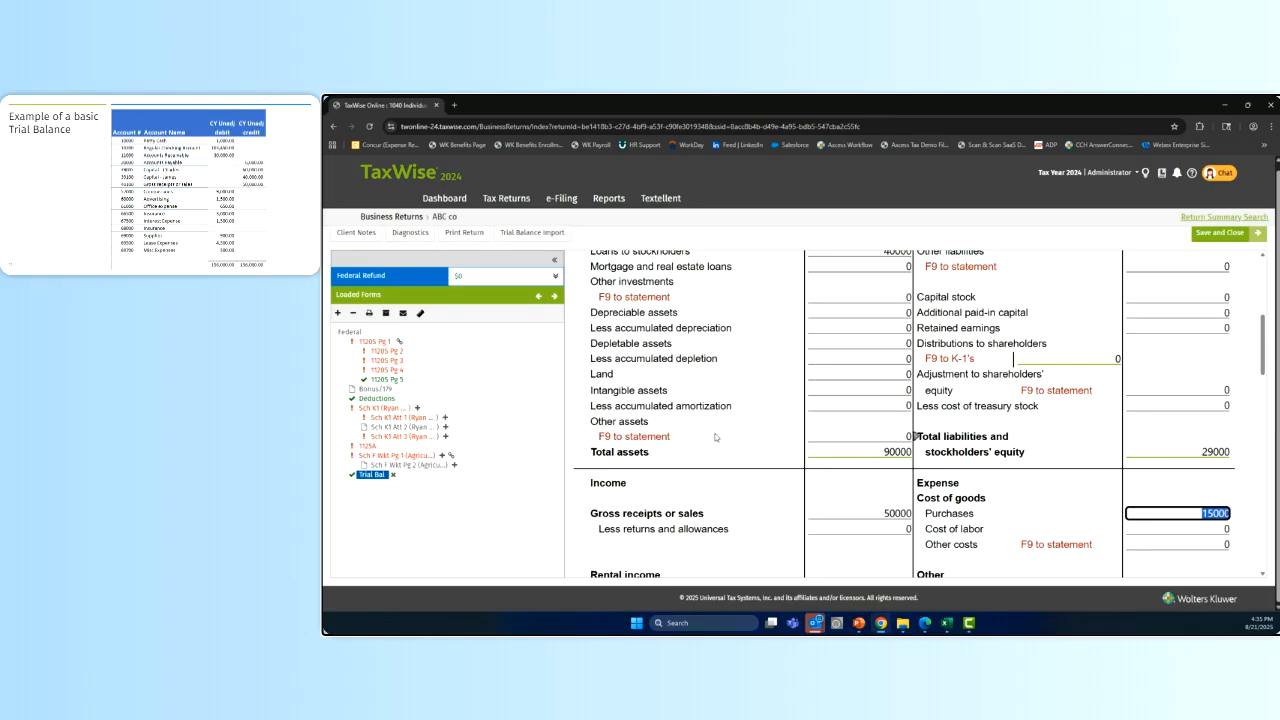
scroll(890, 402, "down", 3)
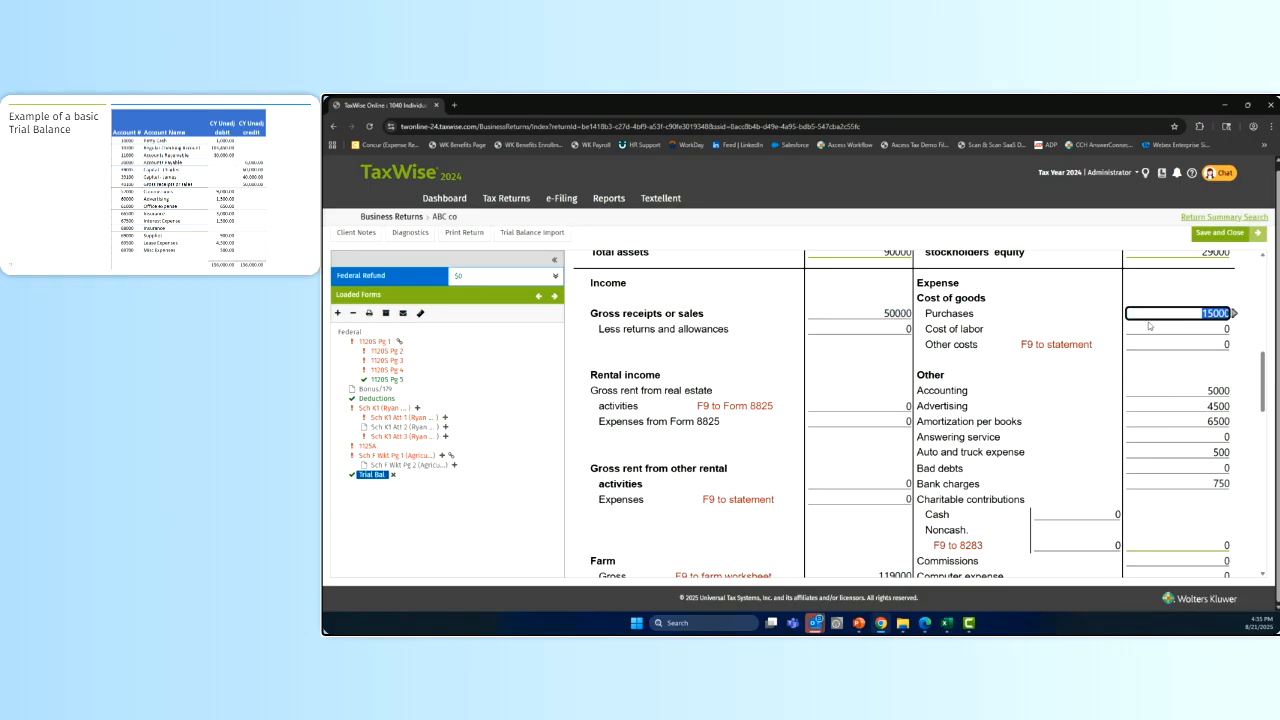
Add a Misc expense of 10000 on the first blank line below Utilities in the trial balance.
scroll(1149, 325, "down", 15)
scroll(1113, 350, "down", 3)
left_click(1014, 405)
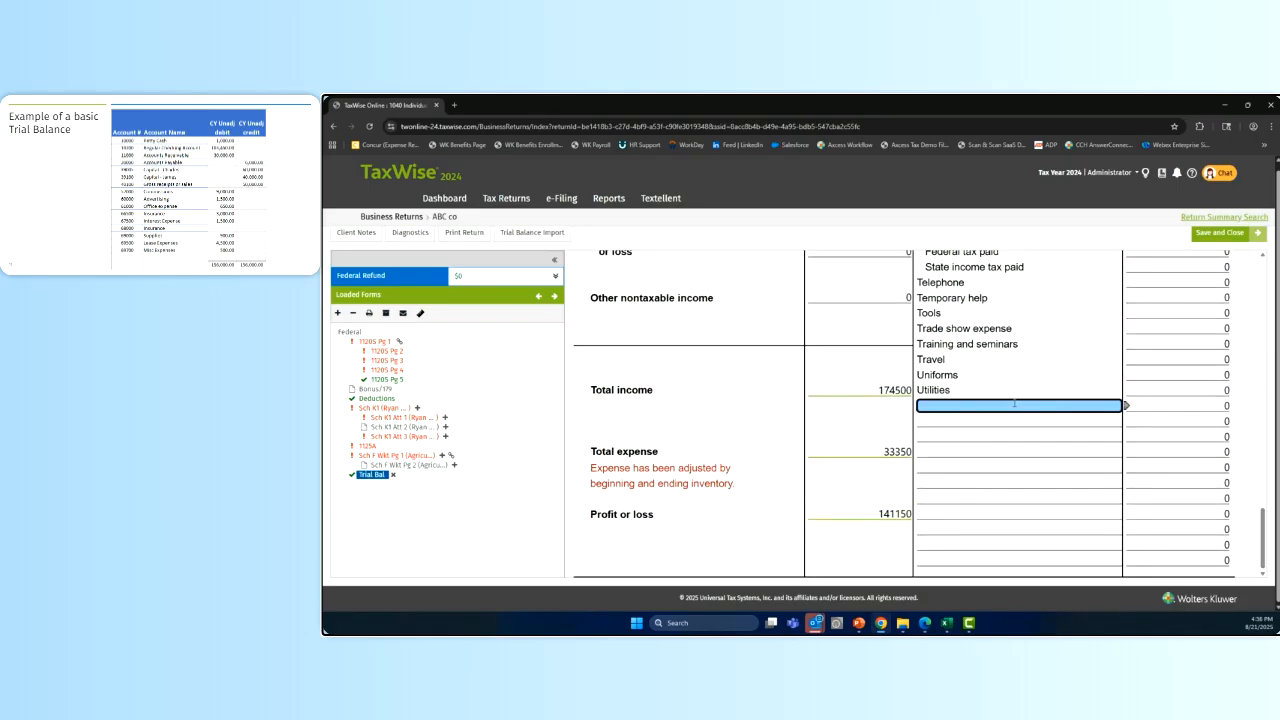
type("Misc")
key("Tab")
type("10000")
key("Tab")
type("Othe")
key("BackSpace")
key("BackSpace")
key("BackSpace")
key("BackSpace")
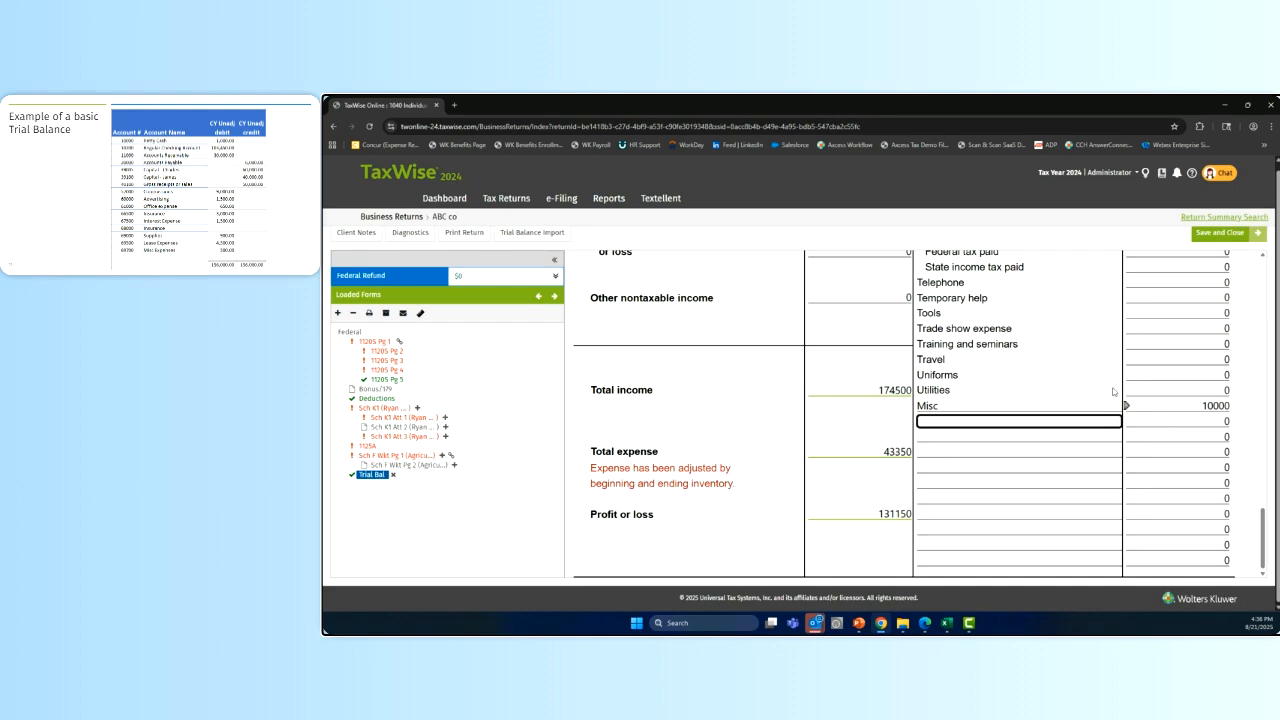
Check the expense lines around the Misc entry and minimize the tax return window.
scroll(1038, 320, "up", 1)
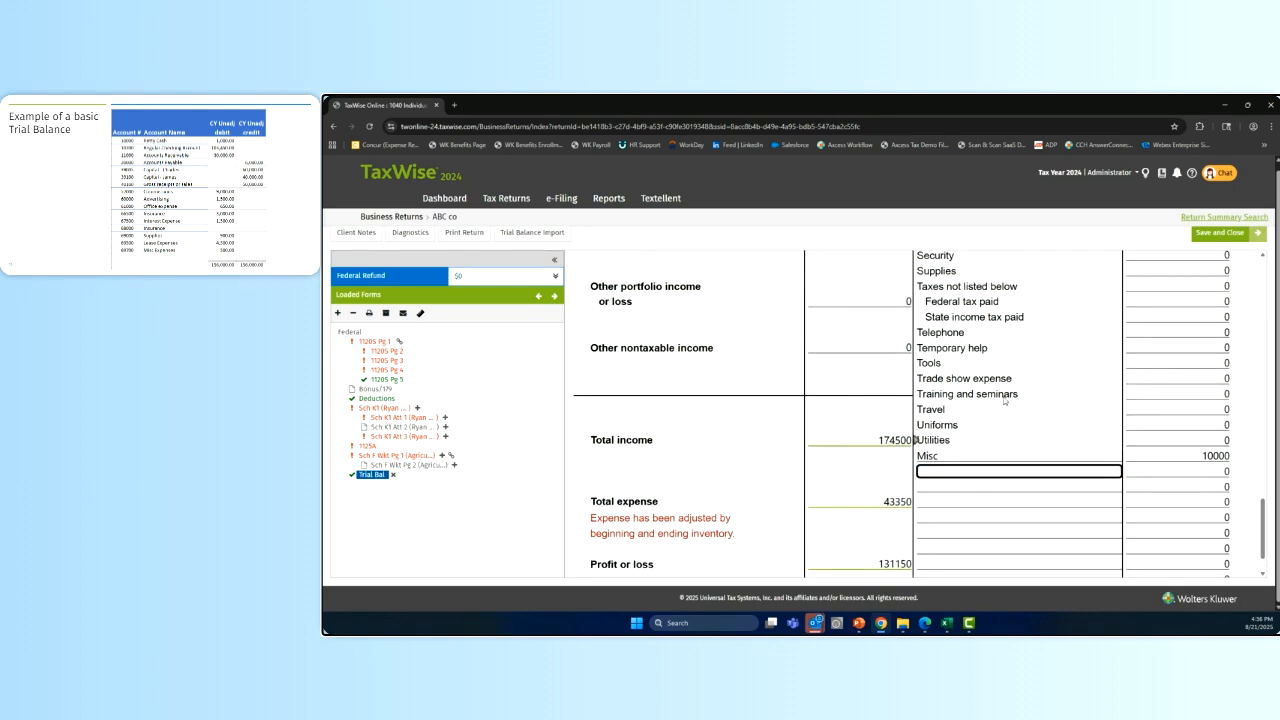
left_click(1172, 468)
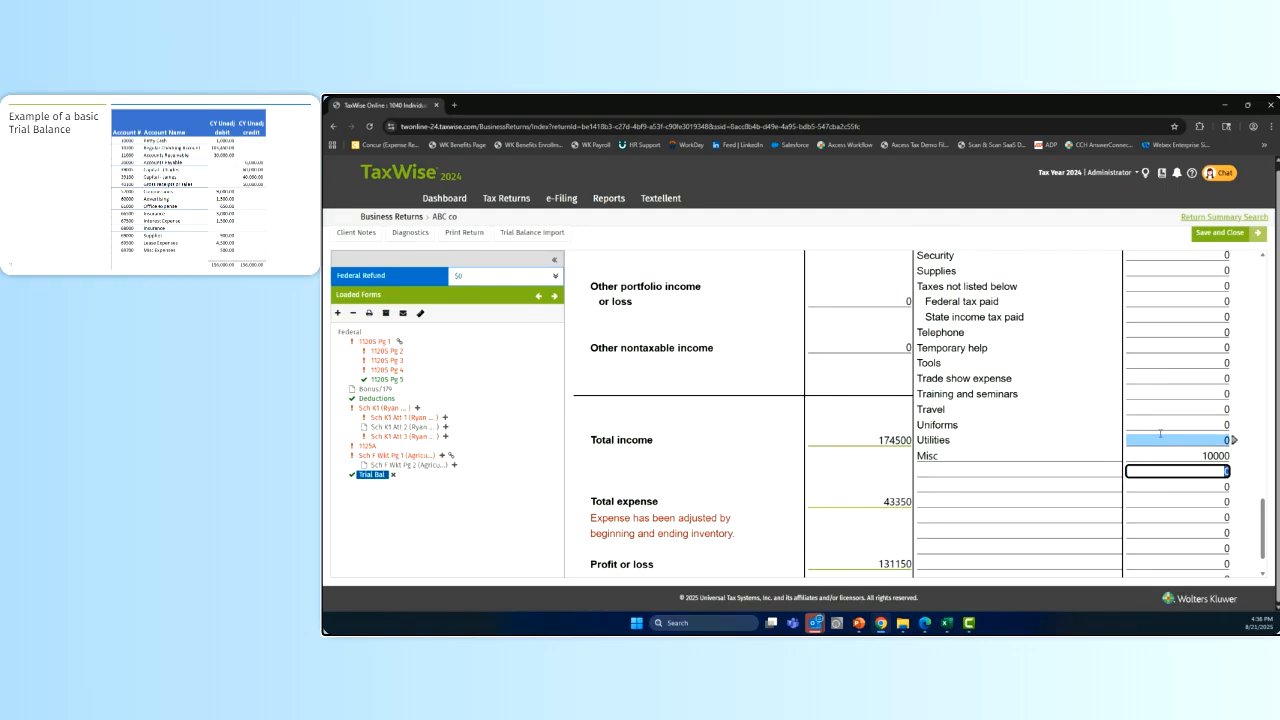
scroll(1183, 430, "down", 1)
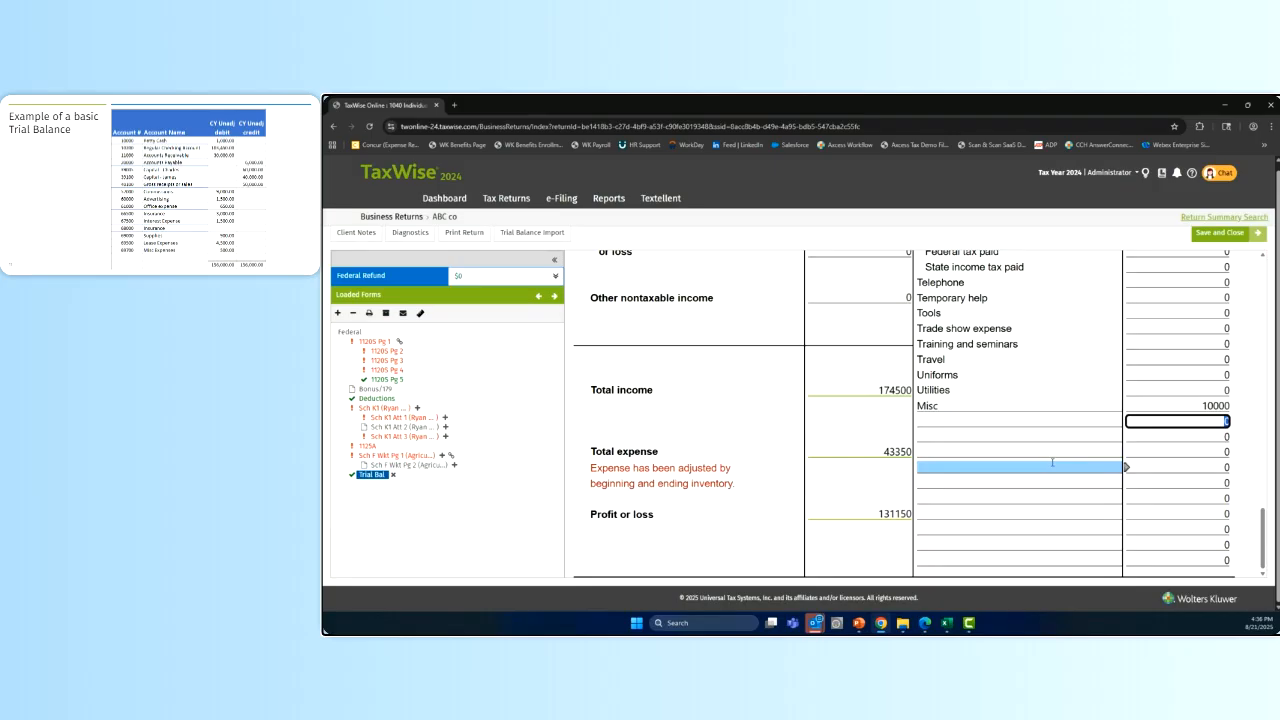
left_click(1222, 104)
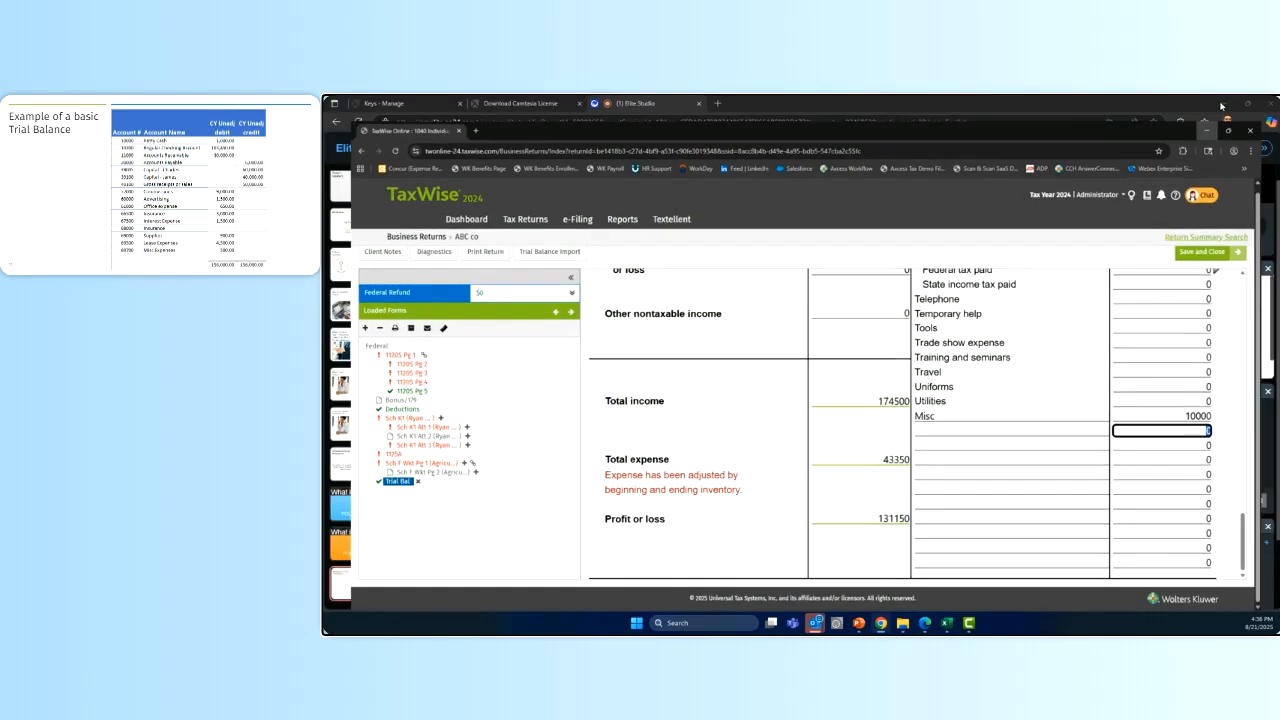
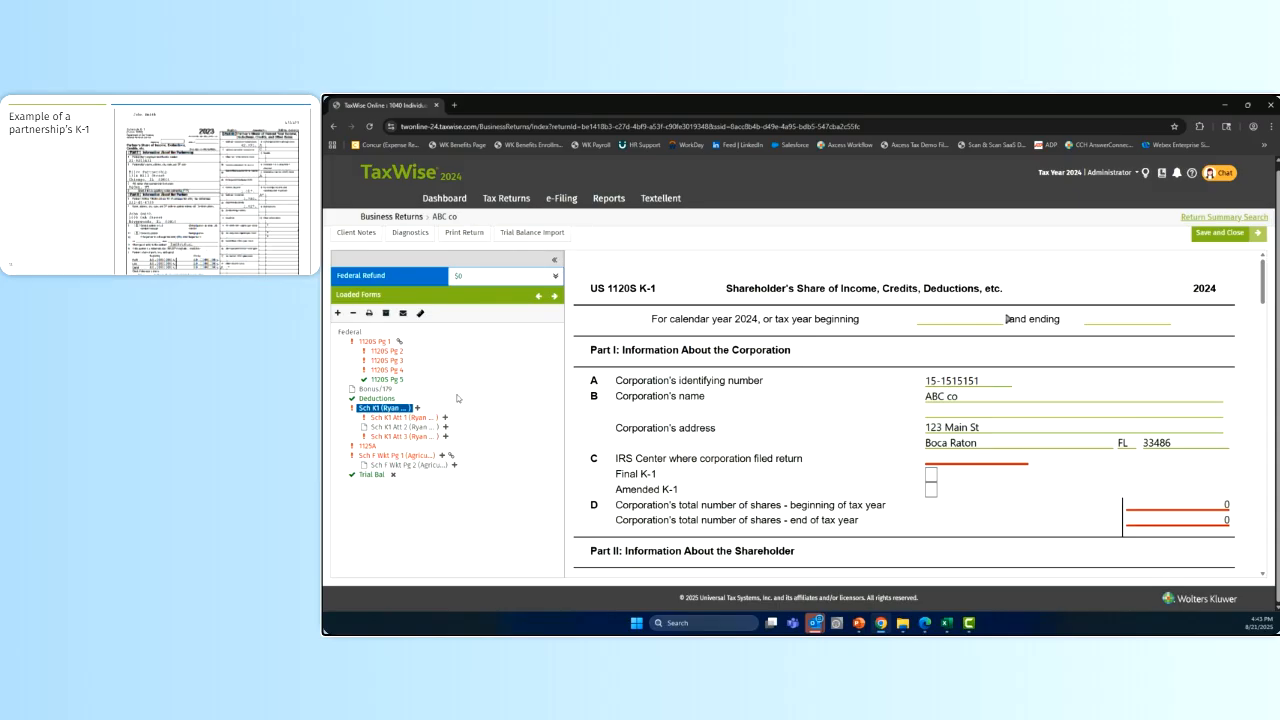
Examine the Schedule K-1 corporation information, including the IRS Center and total number of shares fields.
left_click(1151, 505)
key("ctrl+a")
left_click(1161, 517)
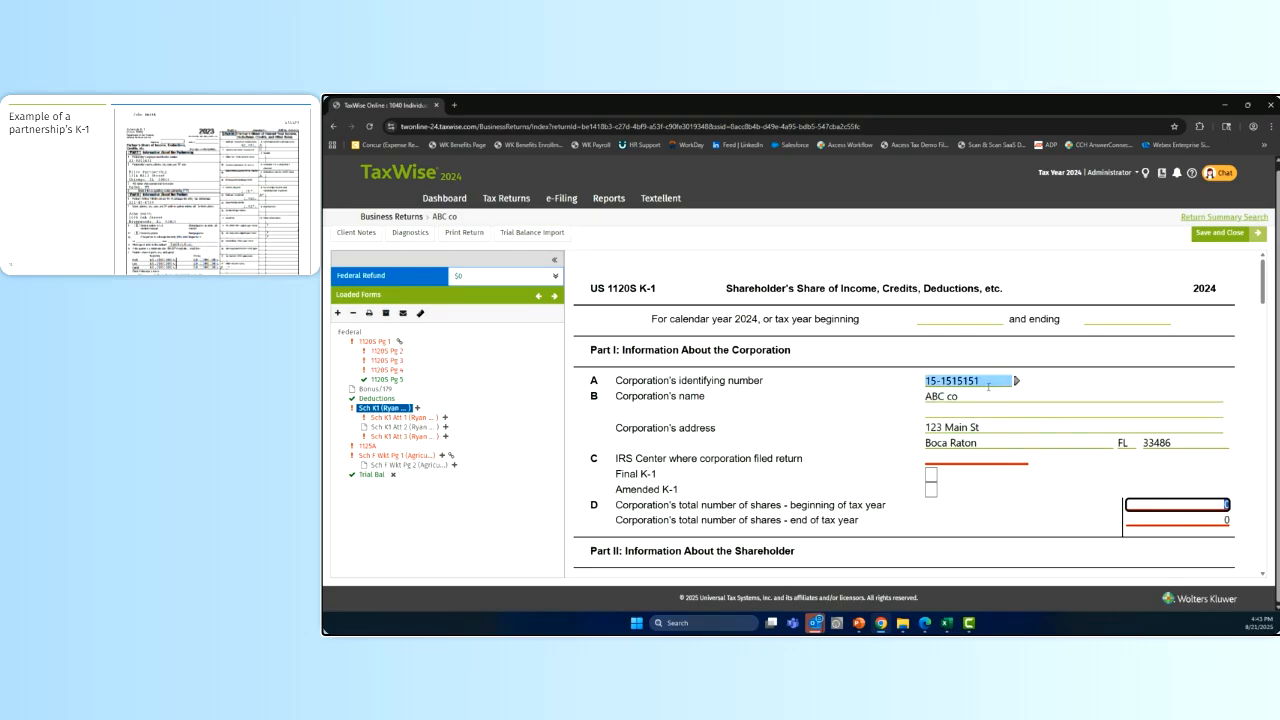
scroll(988, 386, "down", 1)
scroll(973, 344, "down", 1)
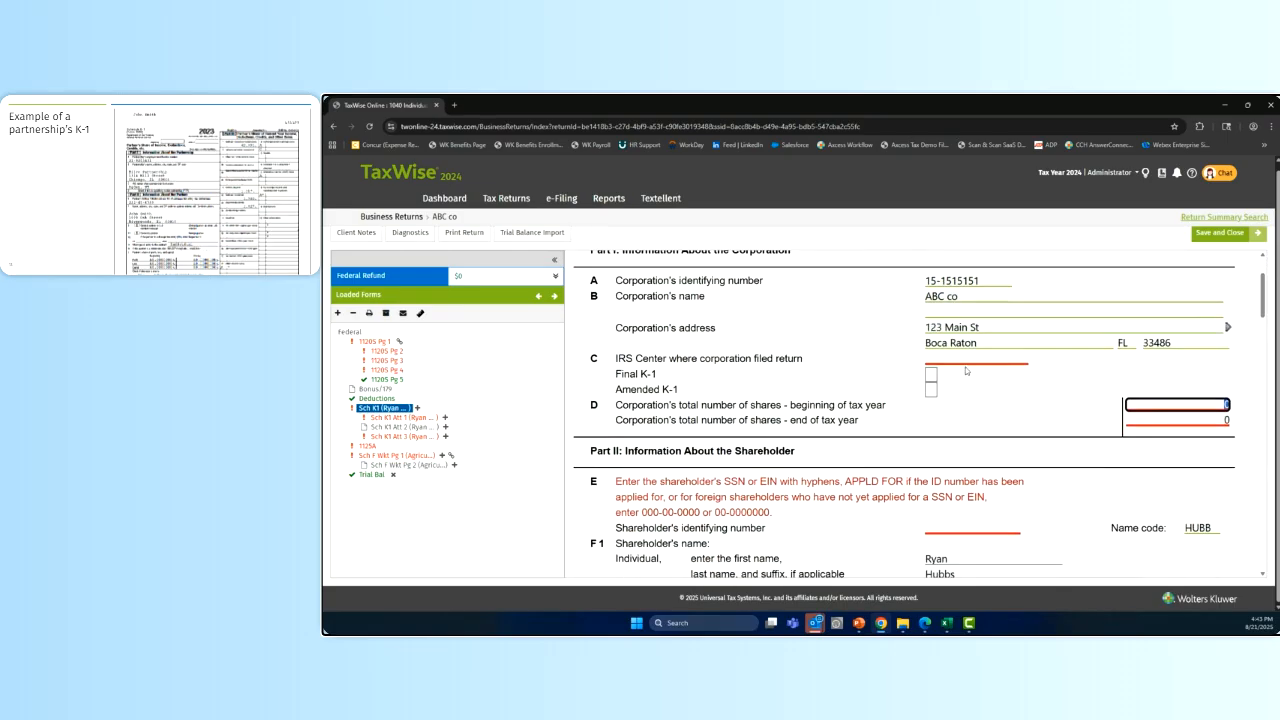
left_click(980, 358)
left_click(1125, 403)
key("Tab")
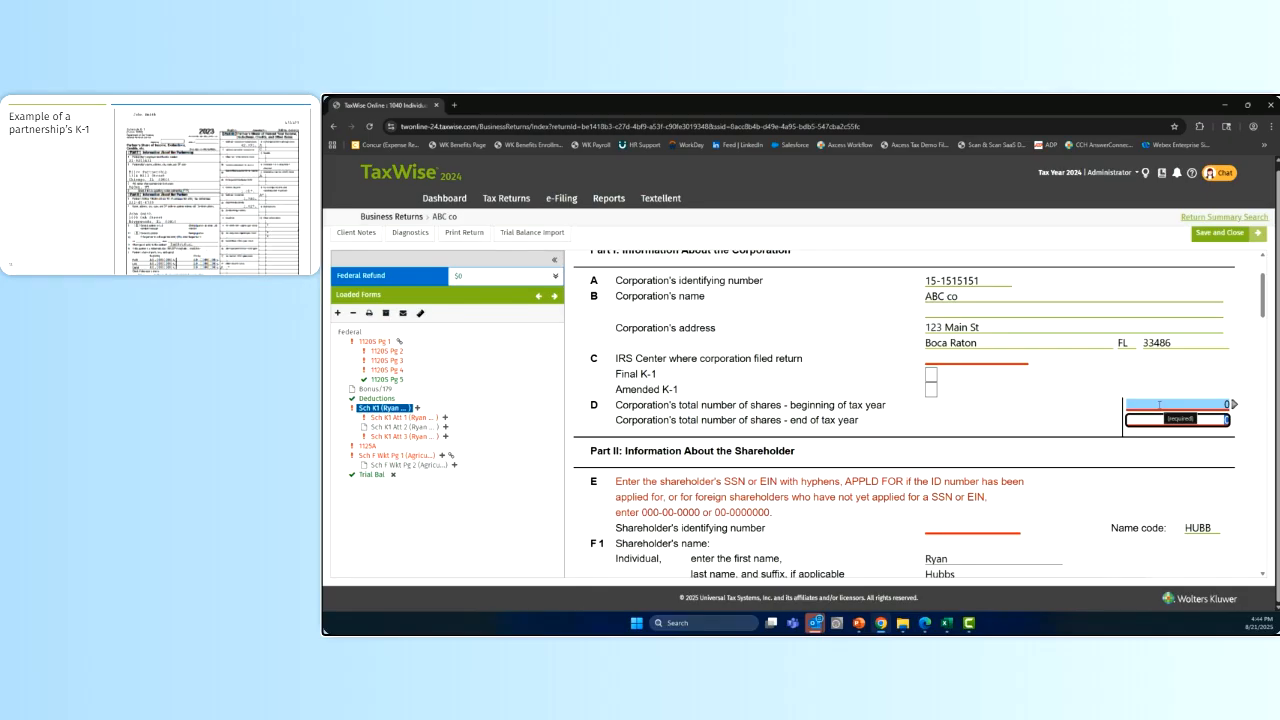
Set the corporation's total number of shares on the K-1 to 100 for both the beginning and end of the tax year.
left_click(1159, 404)
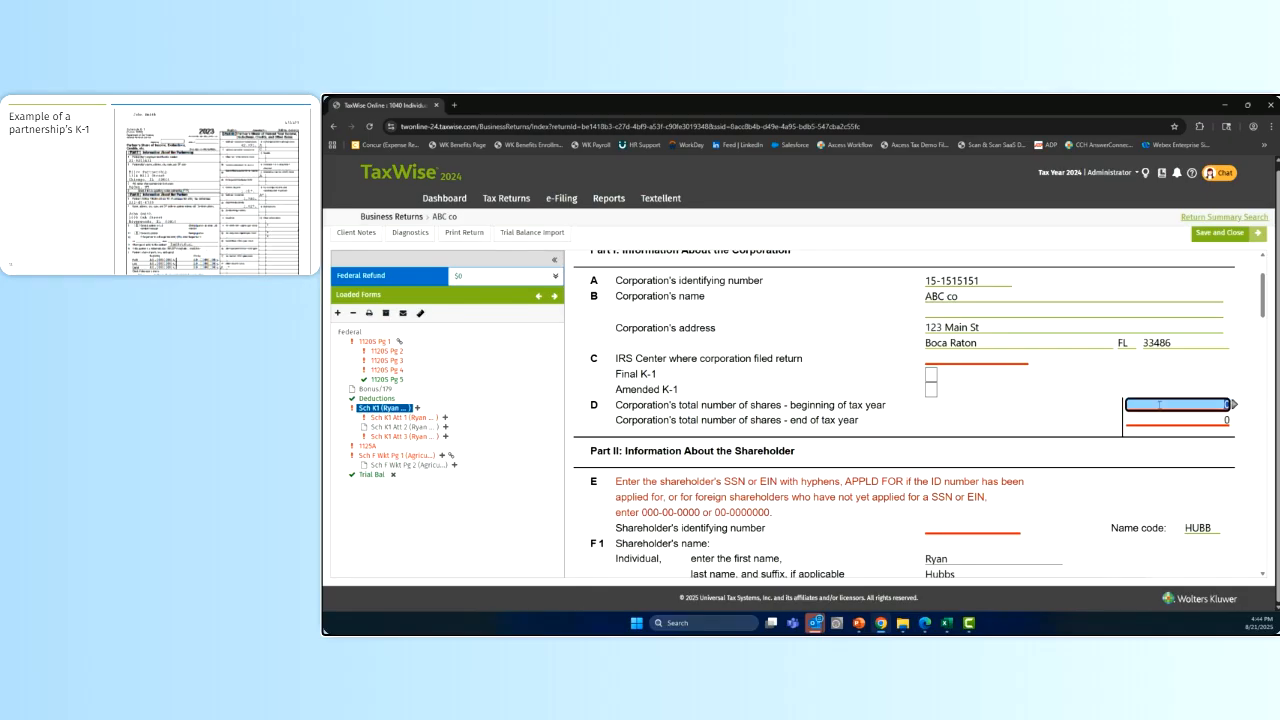
type("100")
key("Tab")
type("100")
key("Tab")
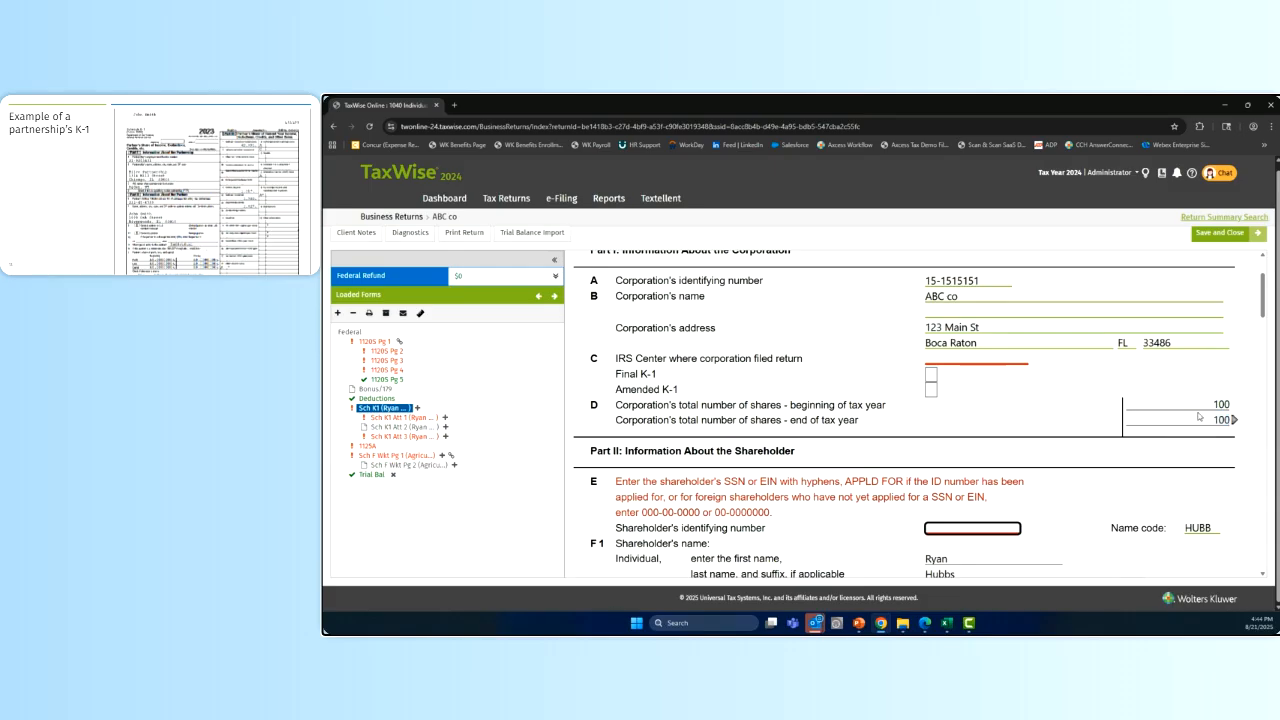
Enter the shareholder's identifying number in Part II of the Schedule K-1.
scroll(1000, 405, "down", 1)
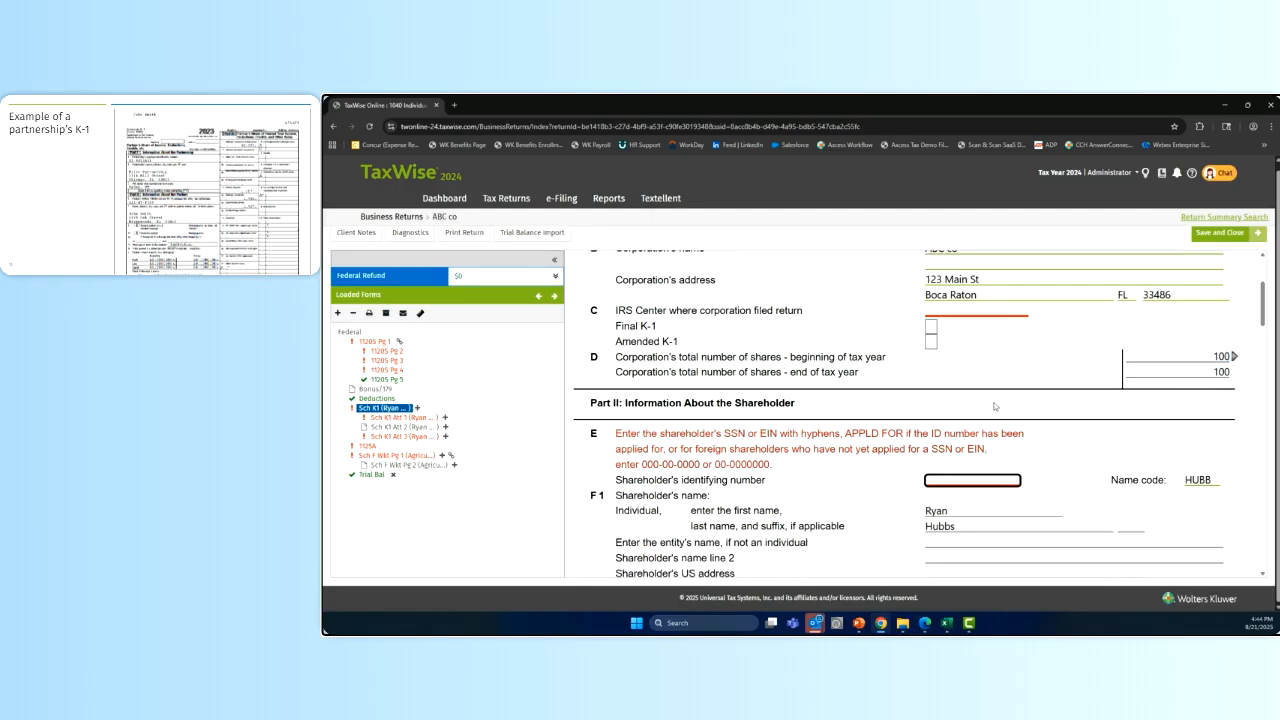
scroll(1007, 403, "down", 1)
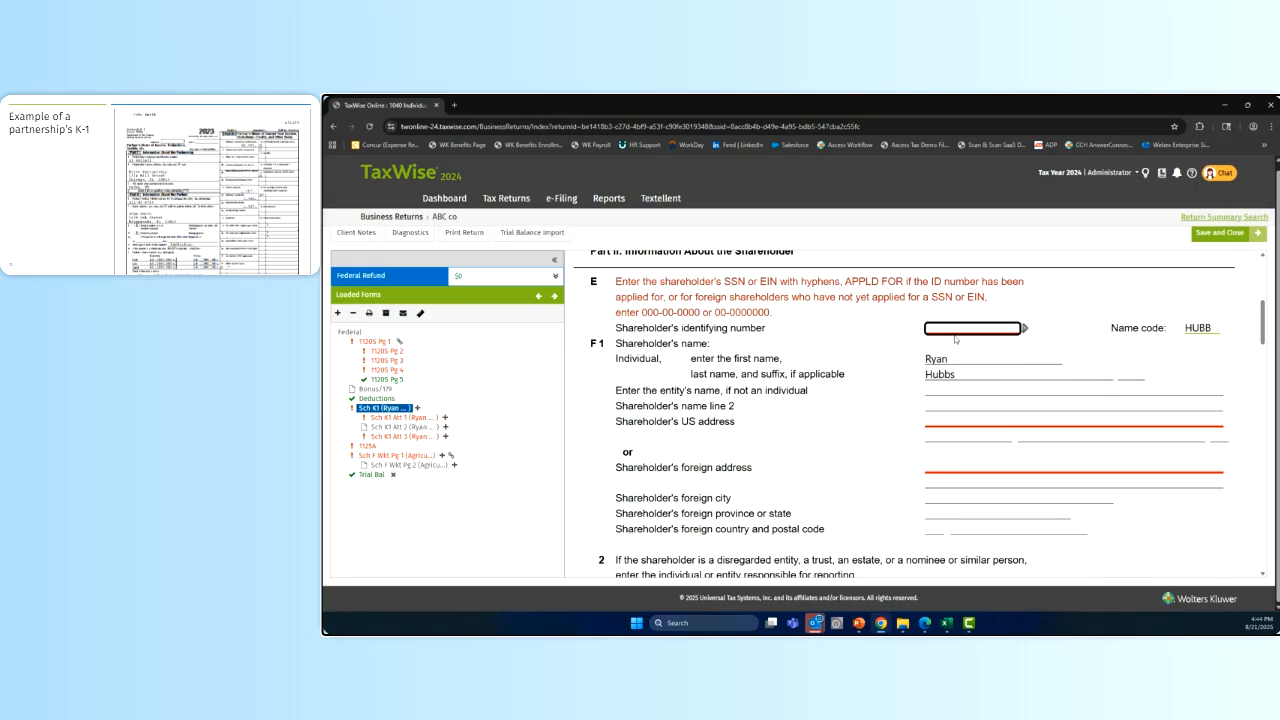
key("Tab")
key("Tab")
key("shift+Tab")
key("shift+Tab")
type("225000000")
key("Tab")
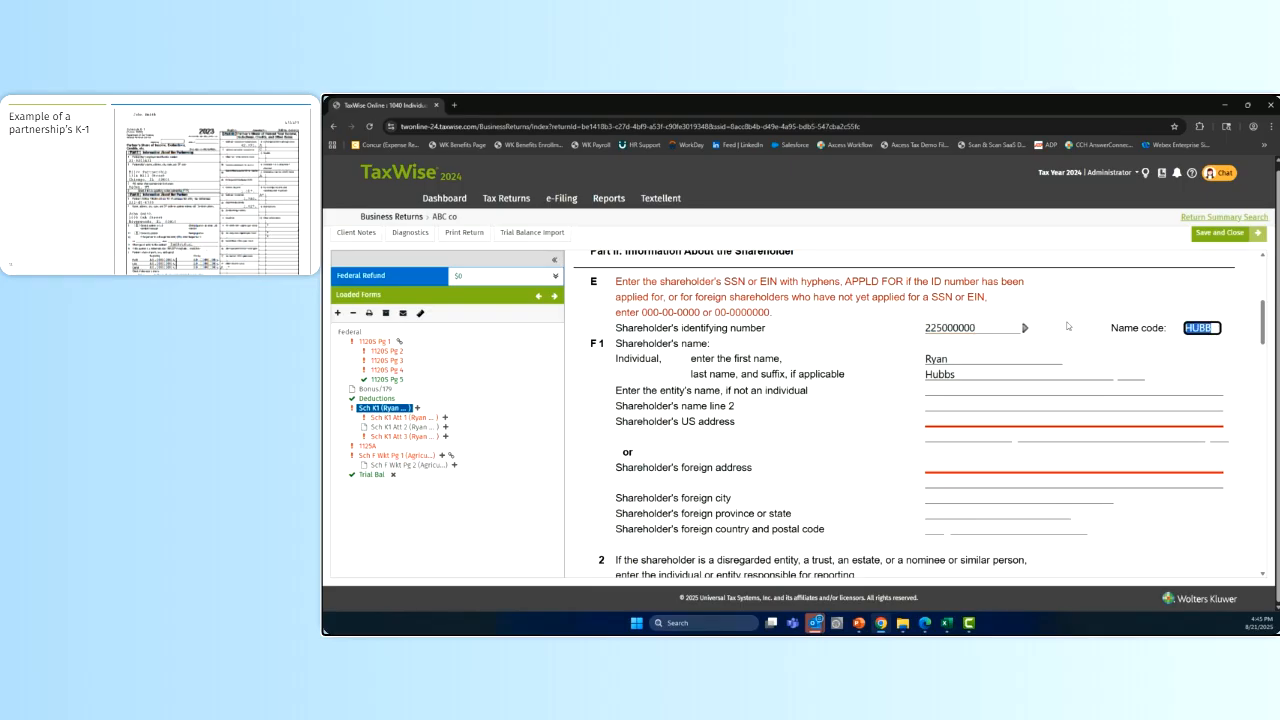
Fill in the shareholder's US street address and ZIP code on the Schedule K-1.
left_click(988, 421)
type("1234 Main St")
key("Tab")
type("23454")
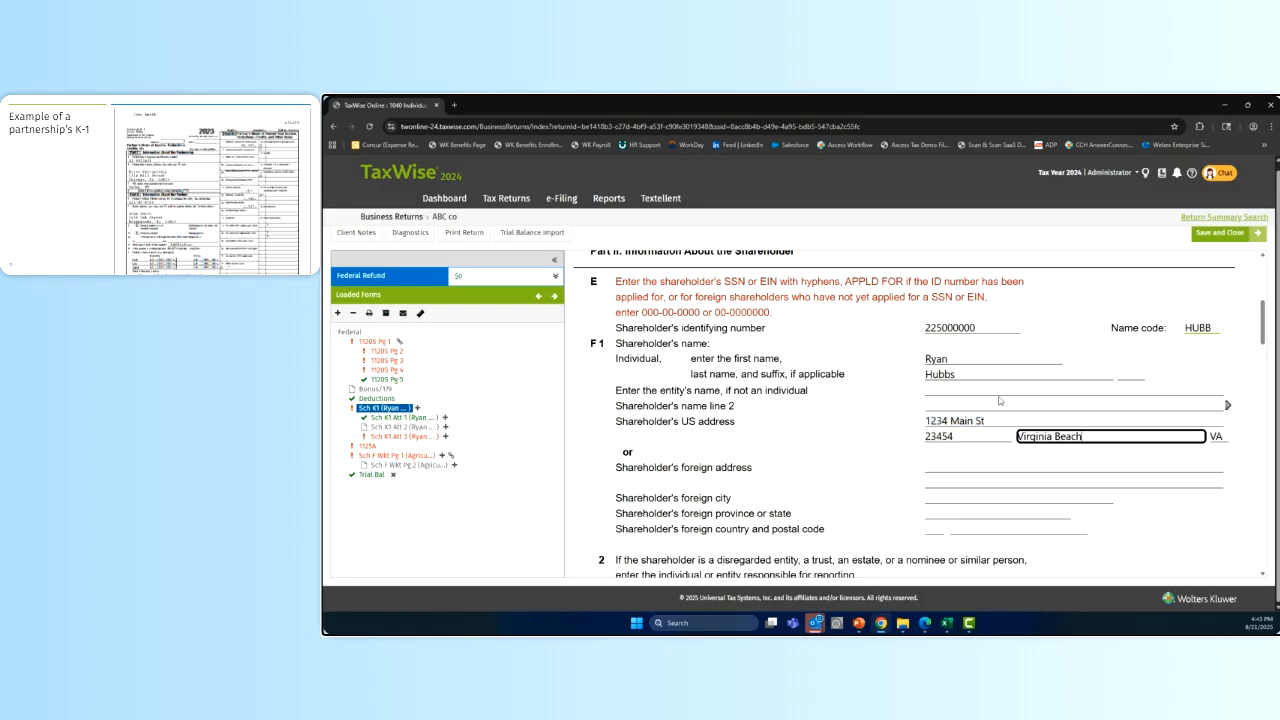
Review the shareholder's allocation and share counts, and inspect the interest period and ownership percentage fields for ownership changes.
scroll(949, 413, "down", 6)
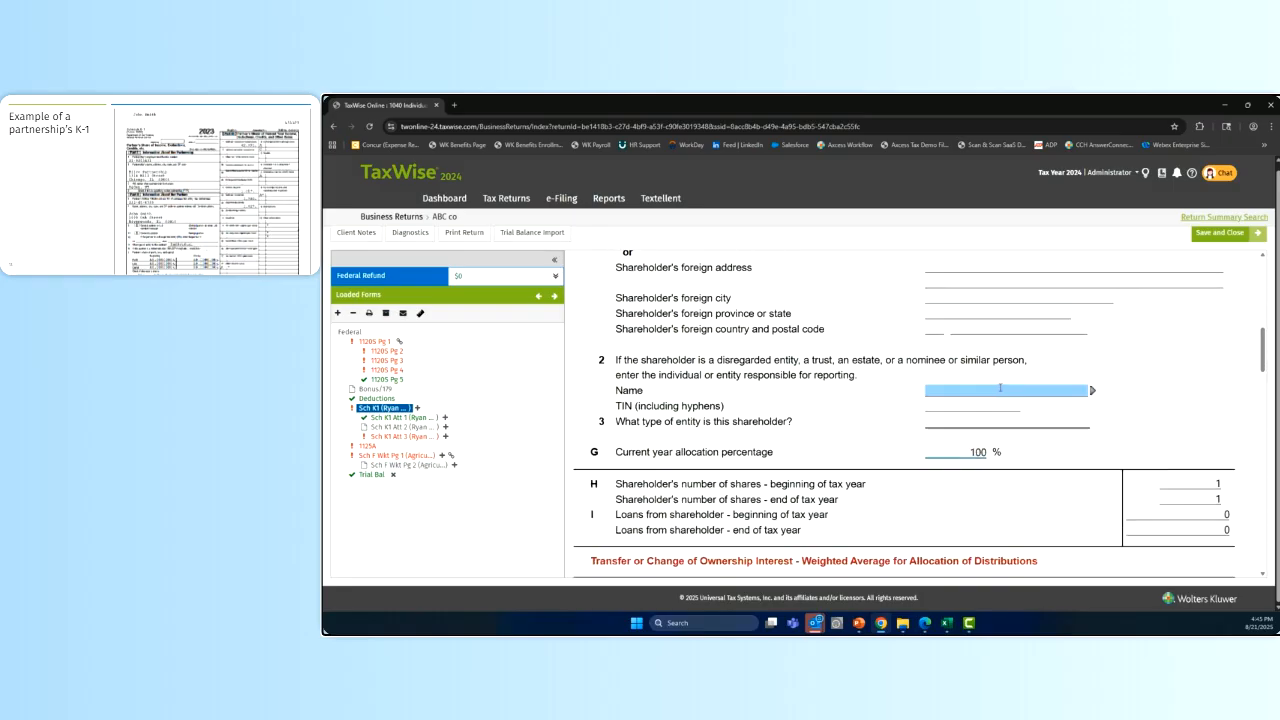
scroll(1007, 383, "down", 4)
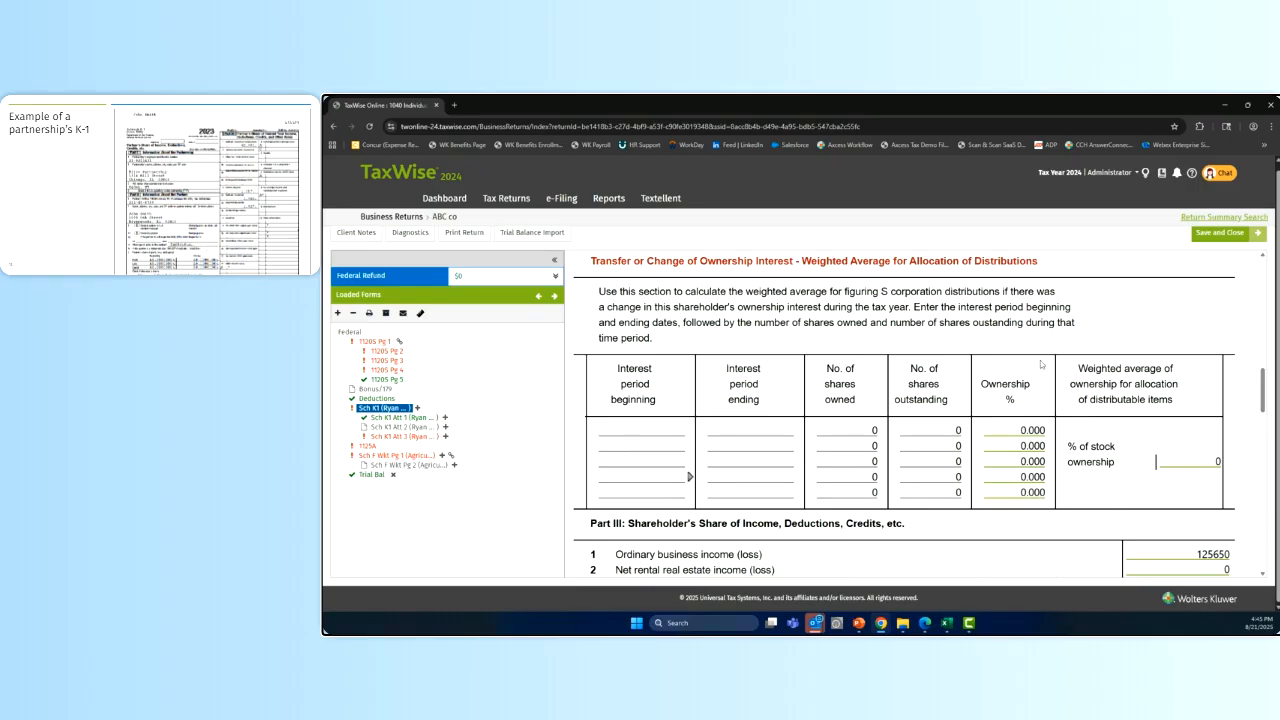
left_click(636, 428)
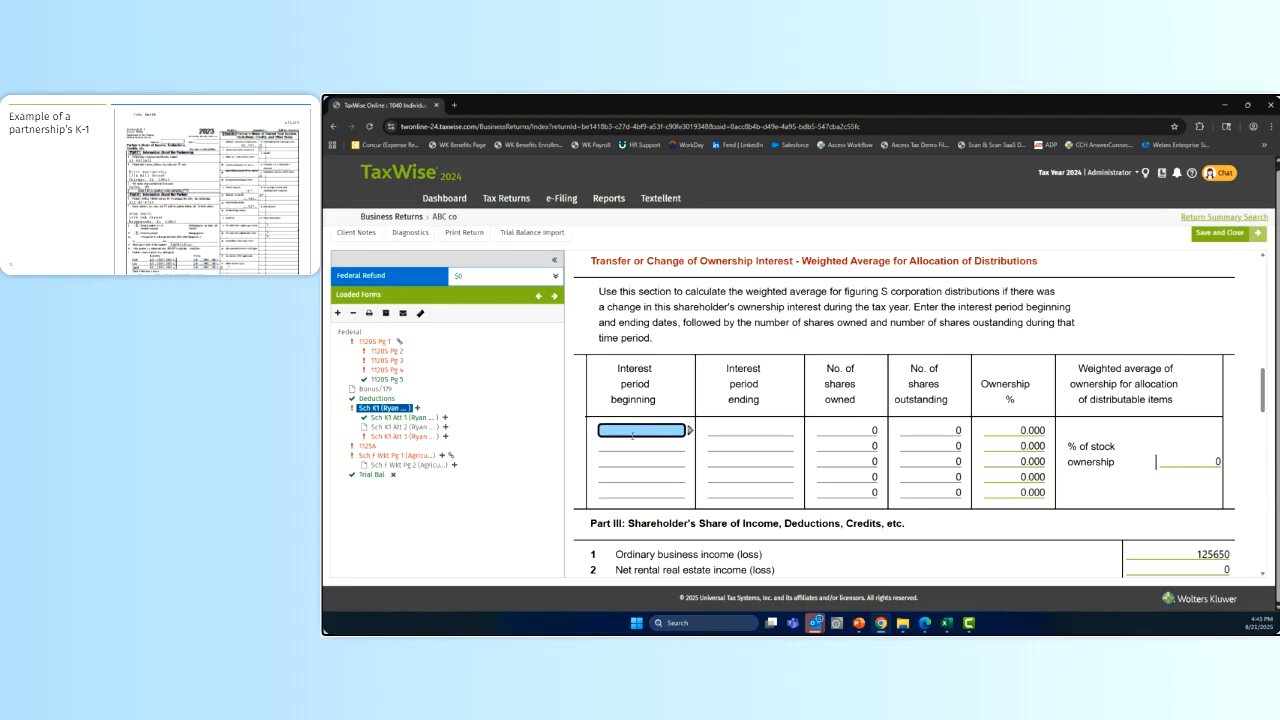
left_click(757, 429)
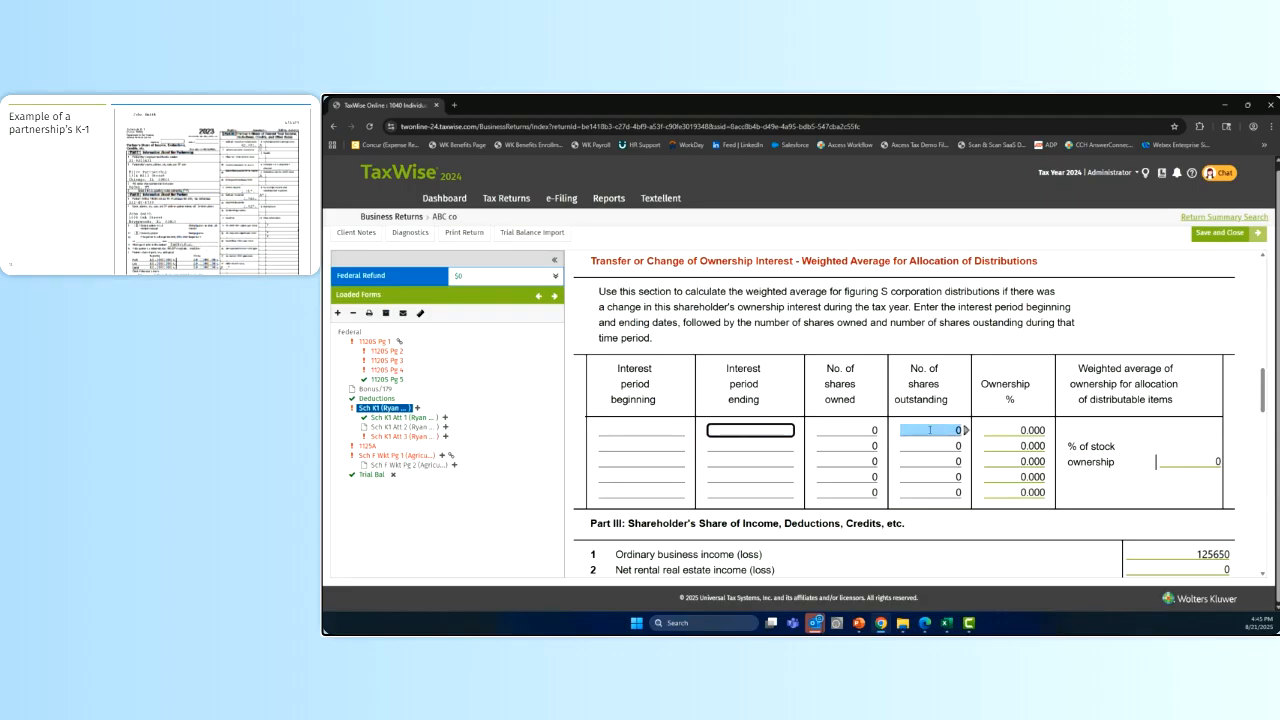
left_click(1015, 429)
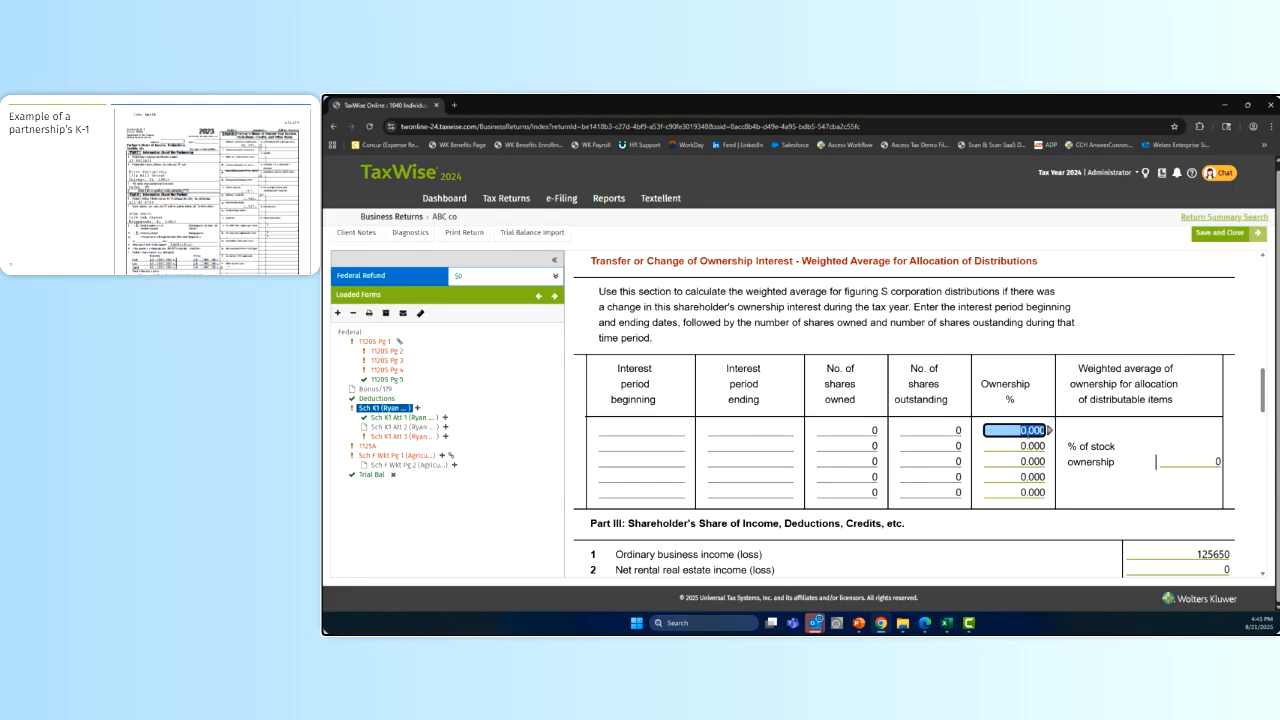
Open 1120S page 1 and examine the gross receipts entry in its Income section.
left_click(376, 341)
scroll(1007, 334, "down", 10)
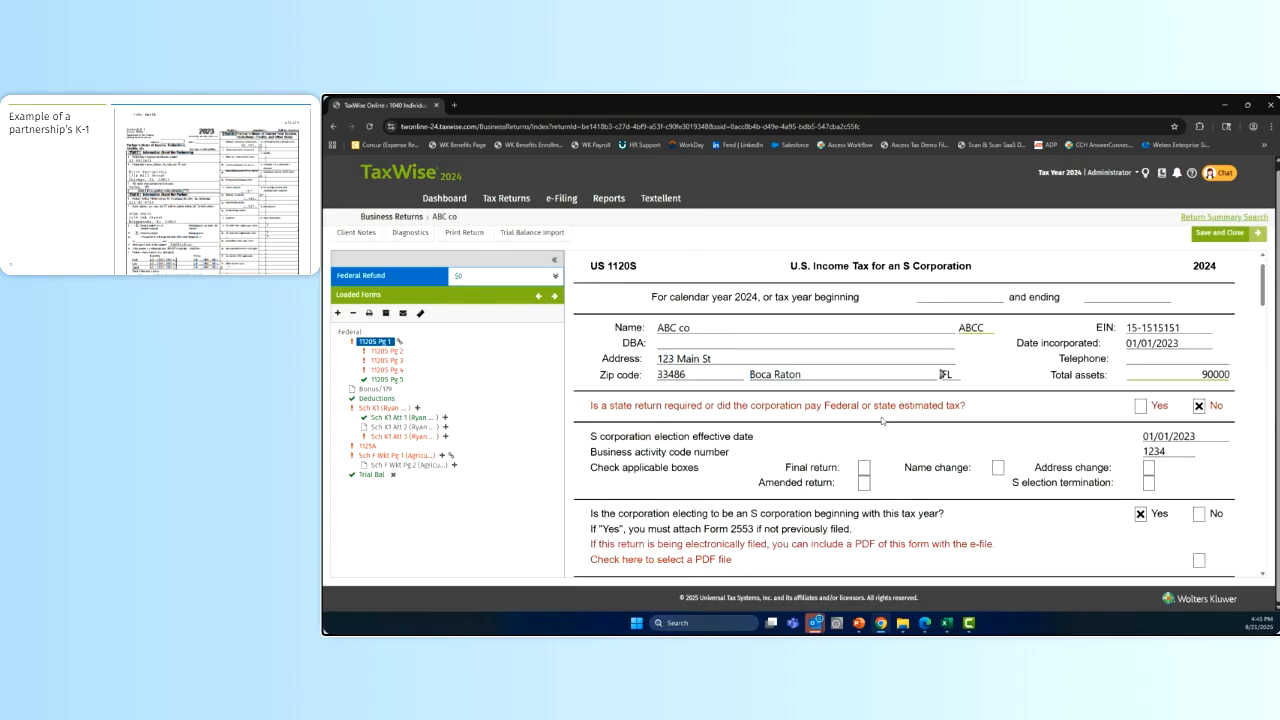
left_click(1095, 351)
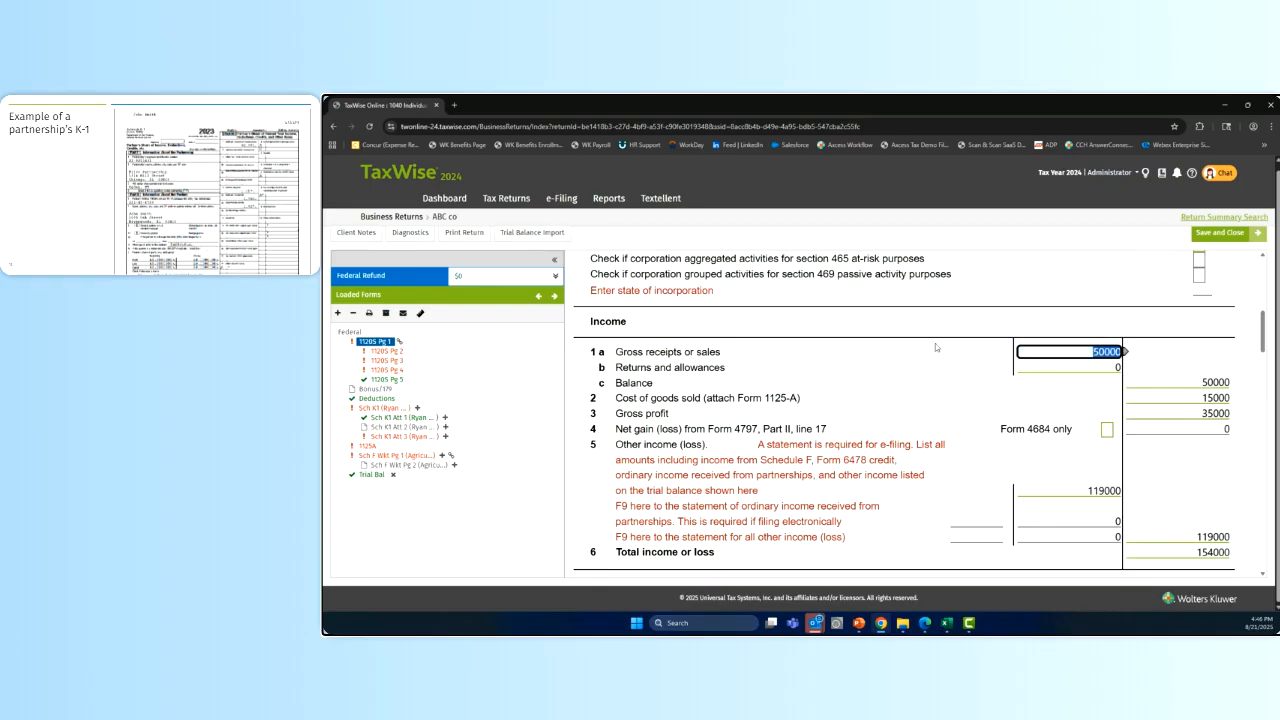
Return to the Schedule K-1 and examine the ordinary business income and interest income in Part III.
left_click(383, 408)
scroll(922, 407, "down", 15)
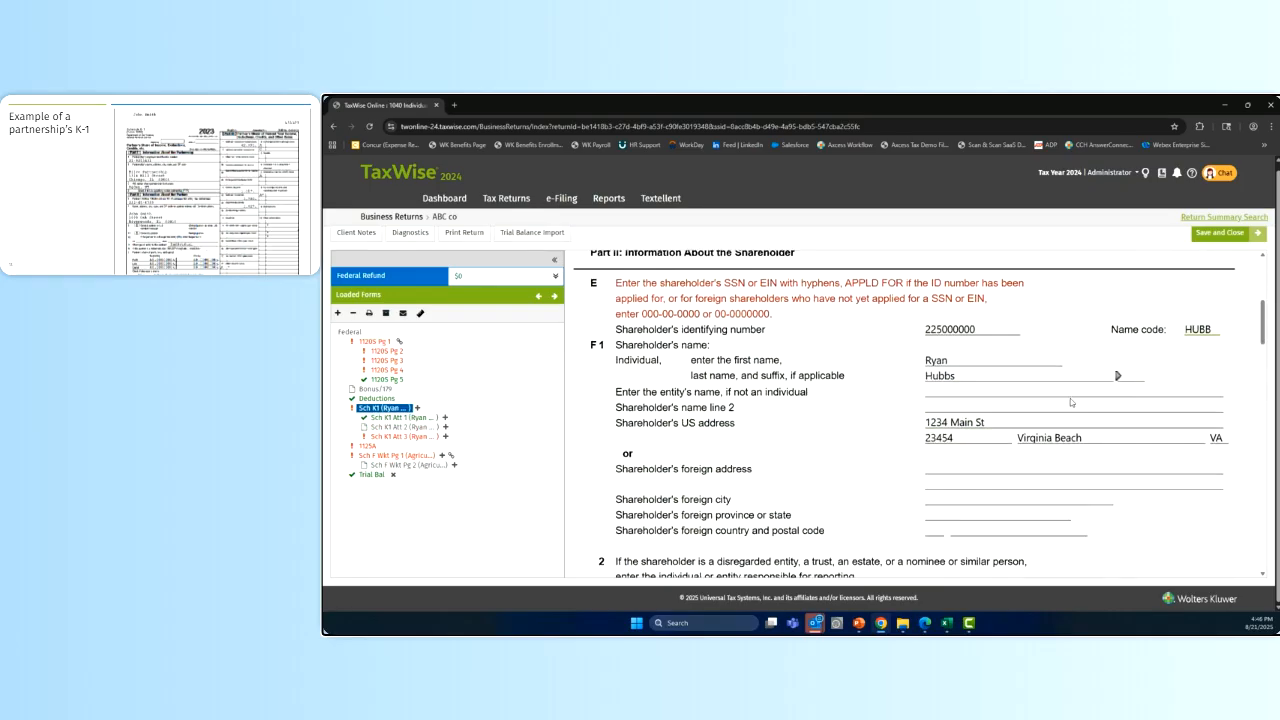
scroll(1093, 387, "down", 3)
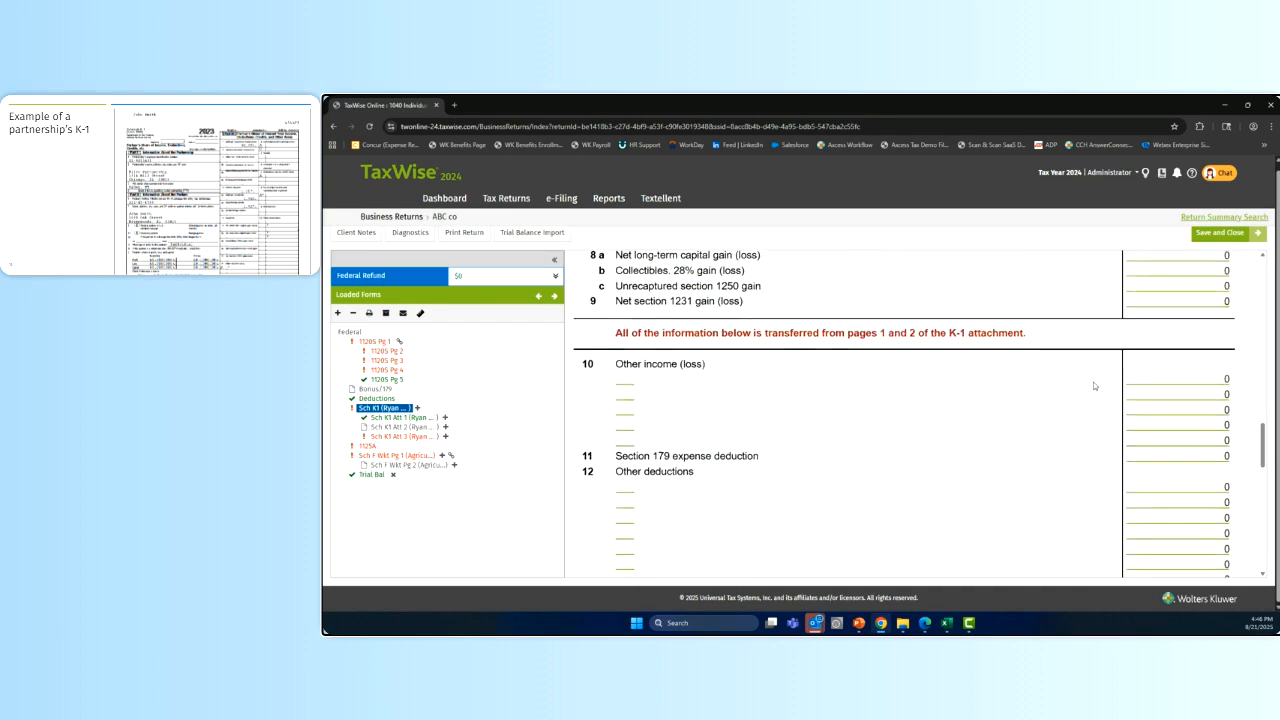
scroll(1093, 387, "up", 4)
left_click(1139, 356)
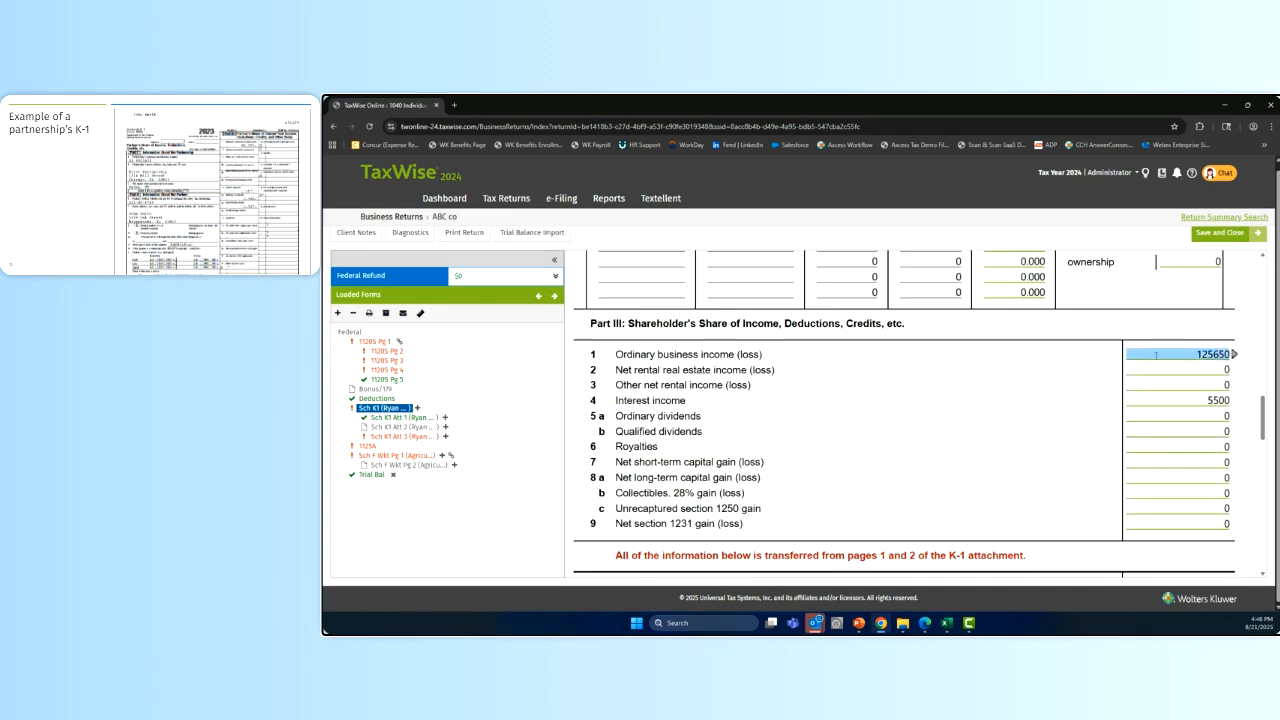
double_click(1155, 354)
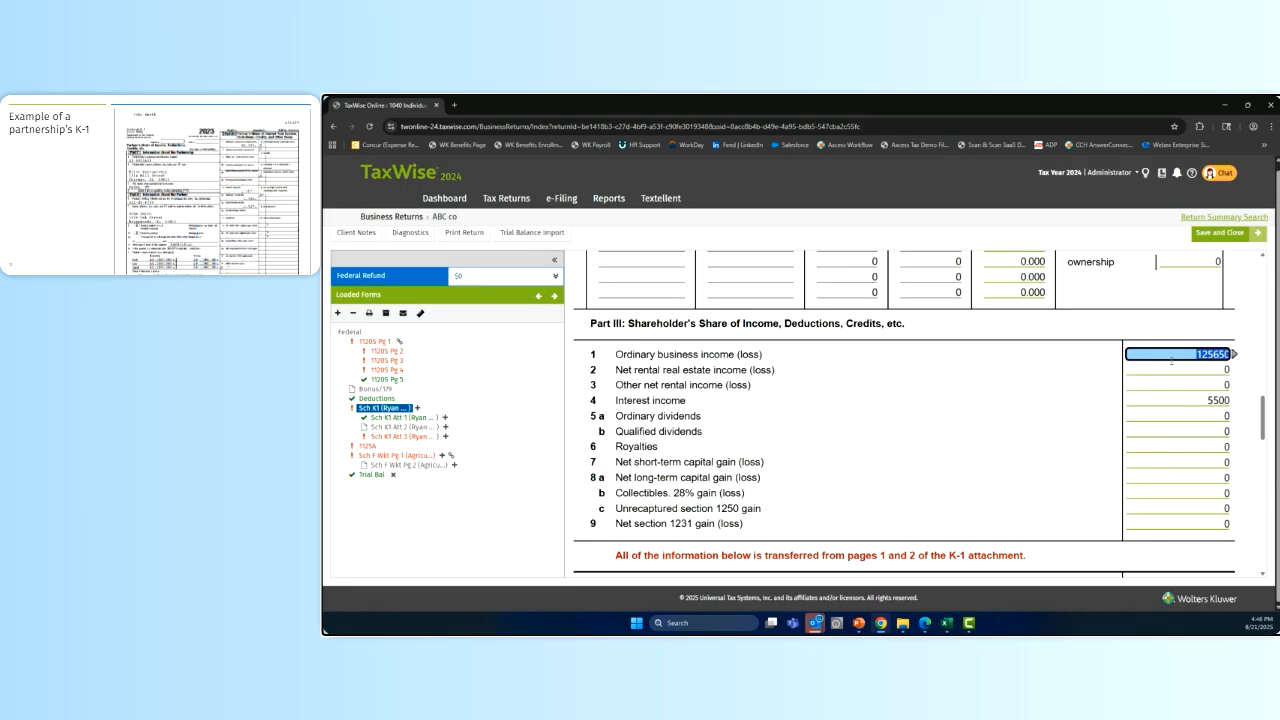
scroll(1171, 360, "down", 1)
double_click(1181, 347)
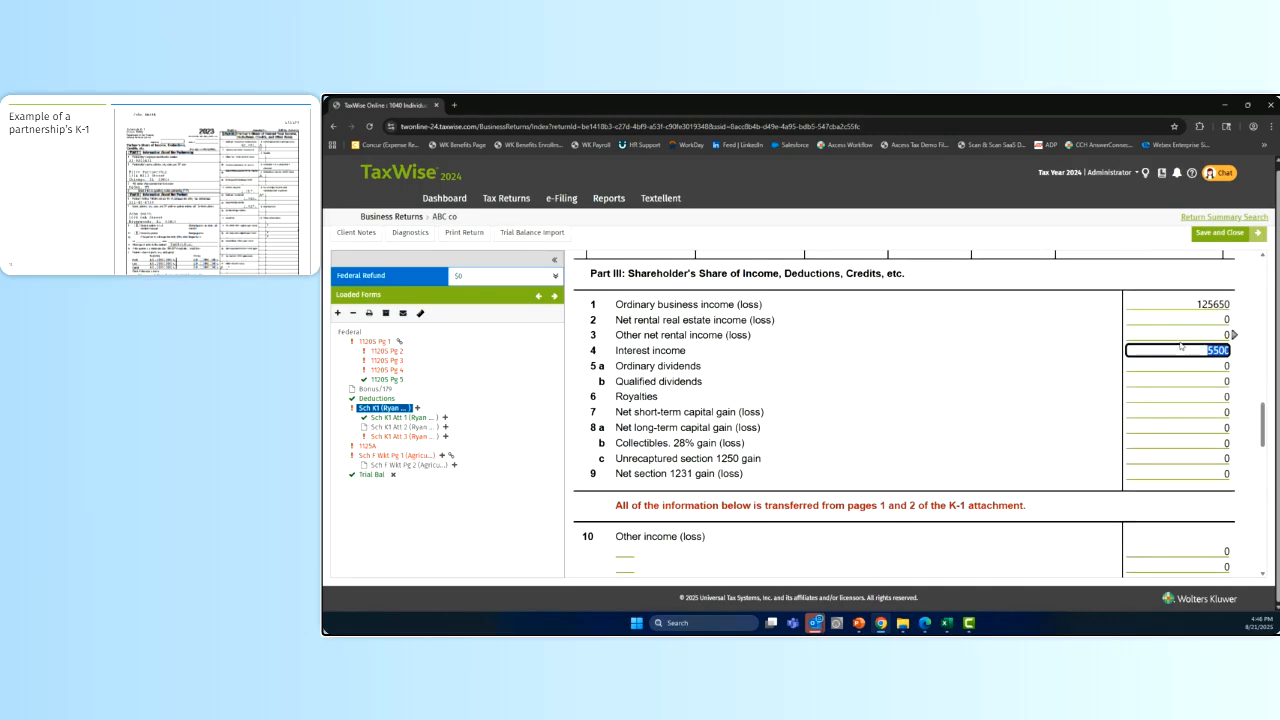
scroll(1064, 402, "up", 5)
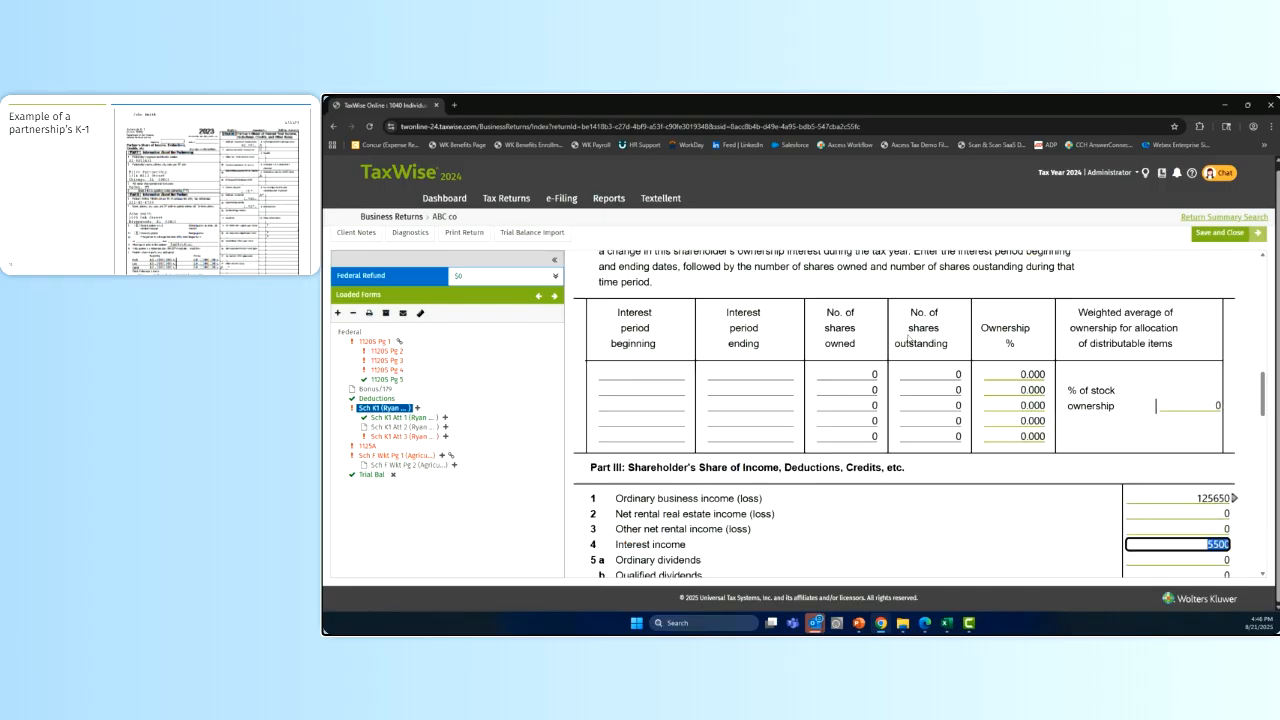
Check the current year allocation percentage against the Part III income amounts and the ownership change section on the Schedule K-1.
scroll(1064, 402, "down", 8)
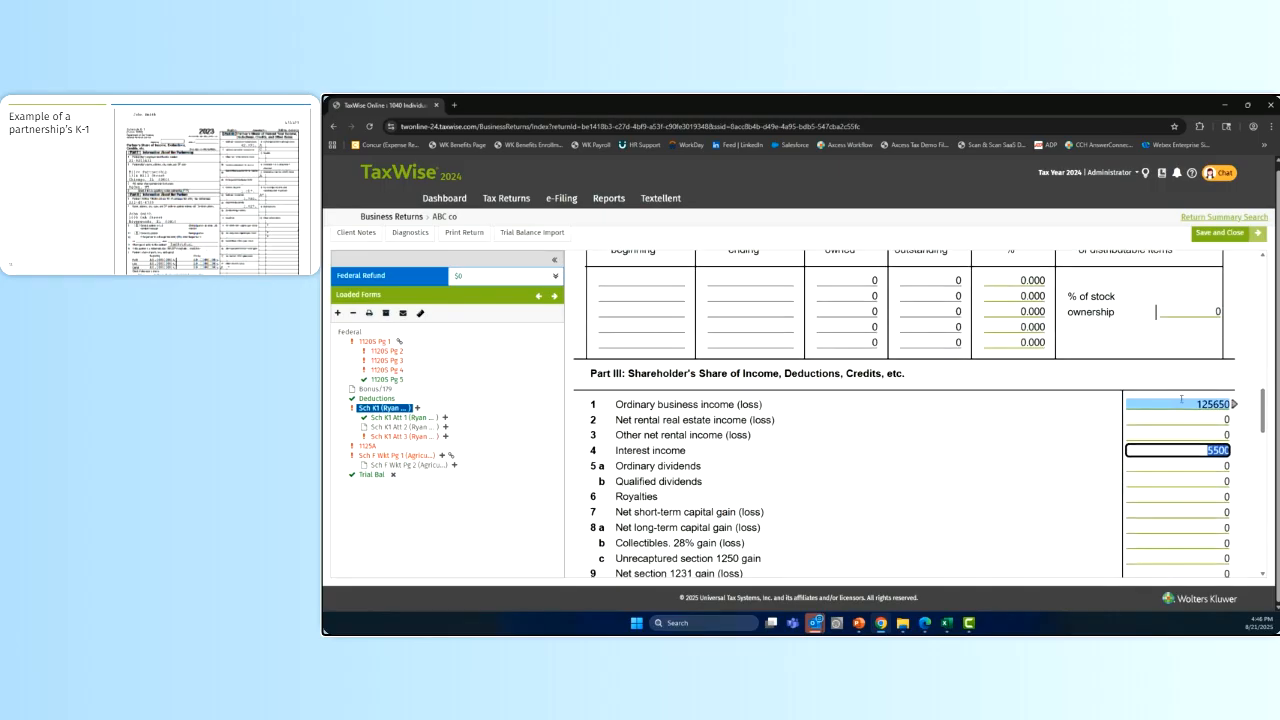
scroll(1072, 352, "up", 10)
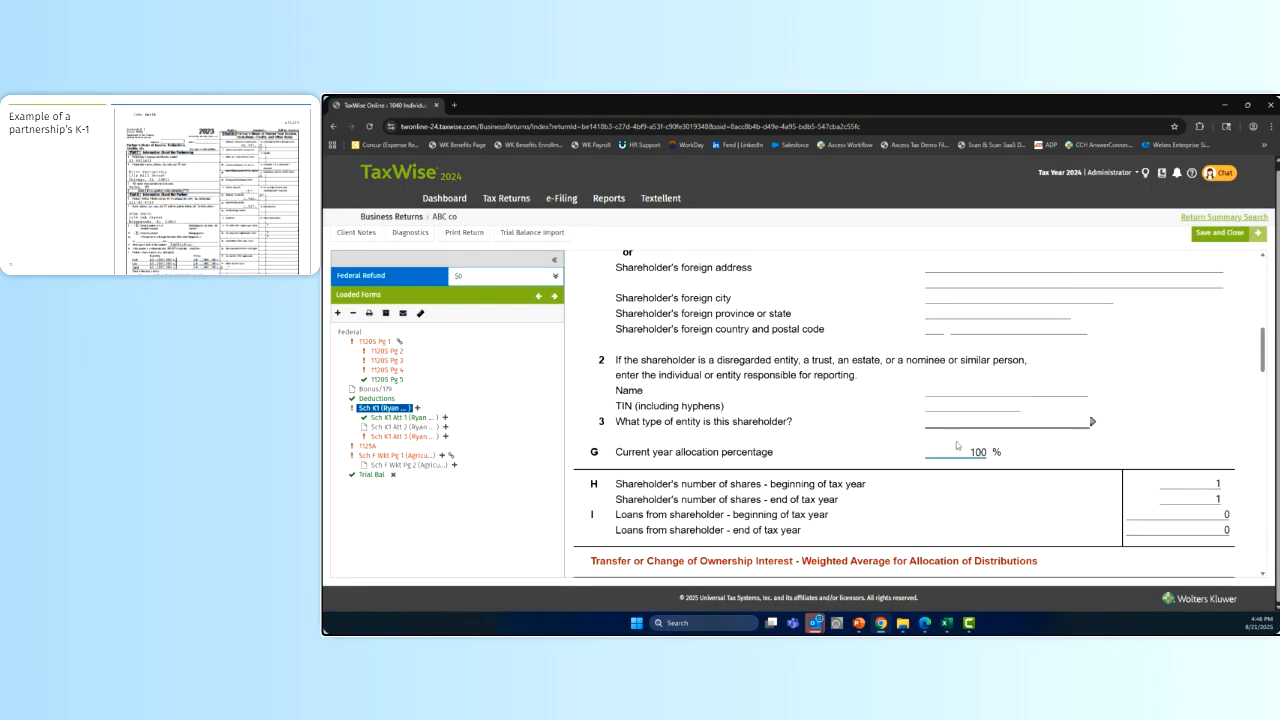
left_click(982, 451)
scroll(1000, 468, "down", 15)
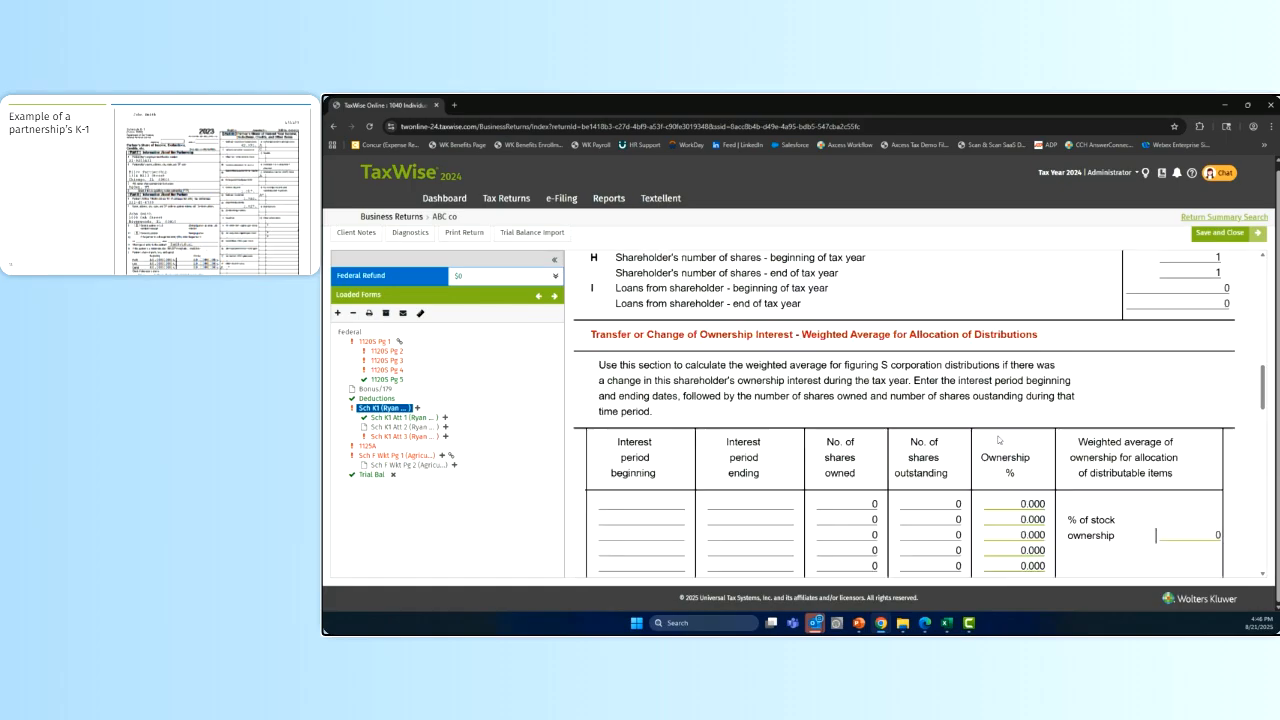
scroll(768, 350, "up", 5)
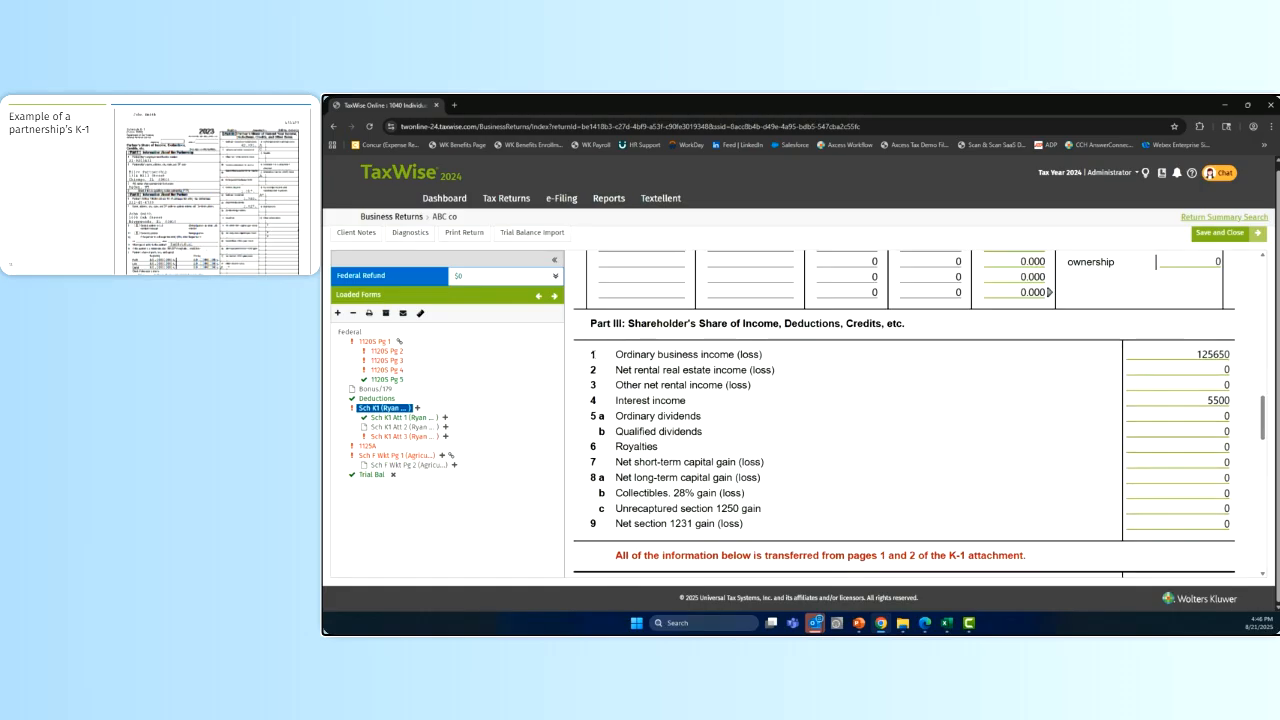
Highlight the ordinary business income and net rental real estate income lines in Part III of the Schedule K-1.
left_click_drag(620, 356, 762, 355)
left_click(1030, 557)
left_click(620, 350)
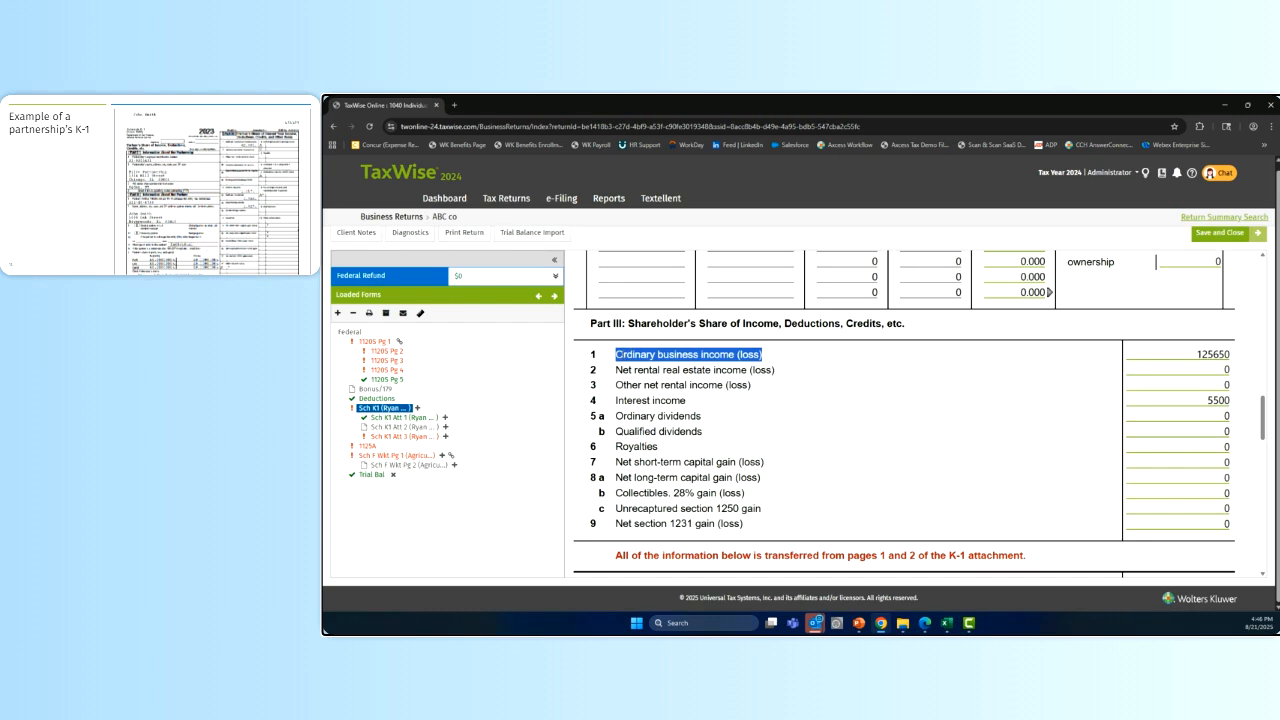
left_click_drag(616, 370, 772, 369)
left_click(772, 369)
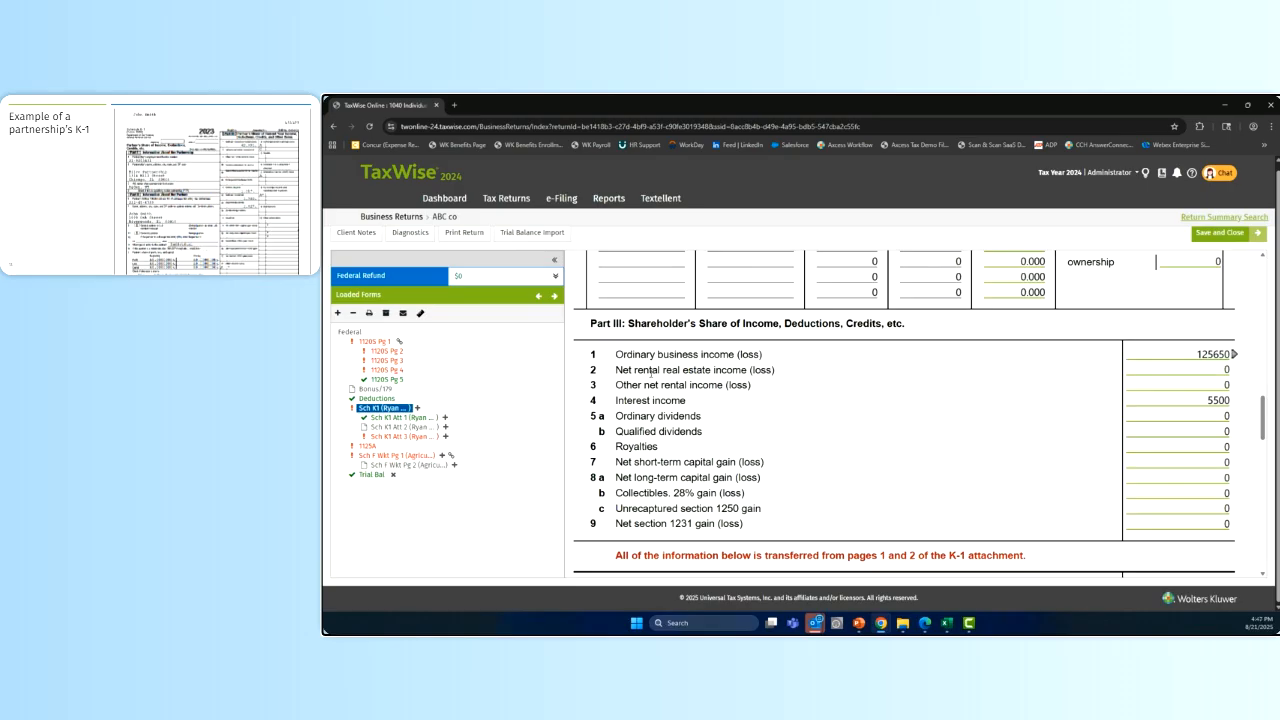
Examine the rest of the Schedule K-1, from other income on line 10 through the line 18 and 19 activity checkboxes.
scroll(744, 348, "down", 5)
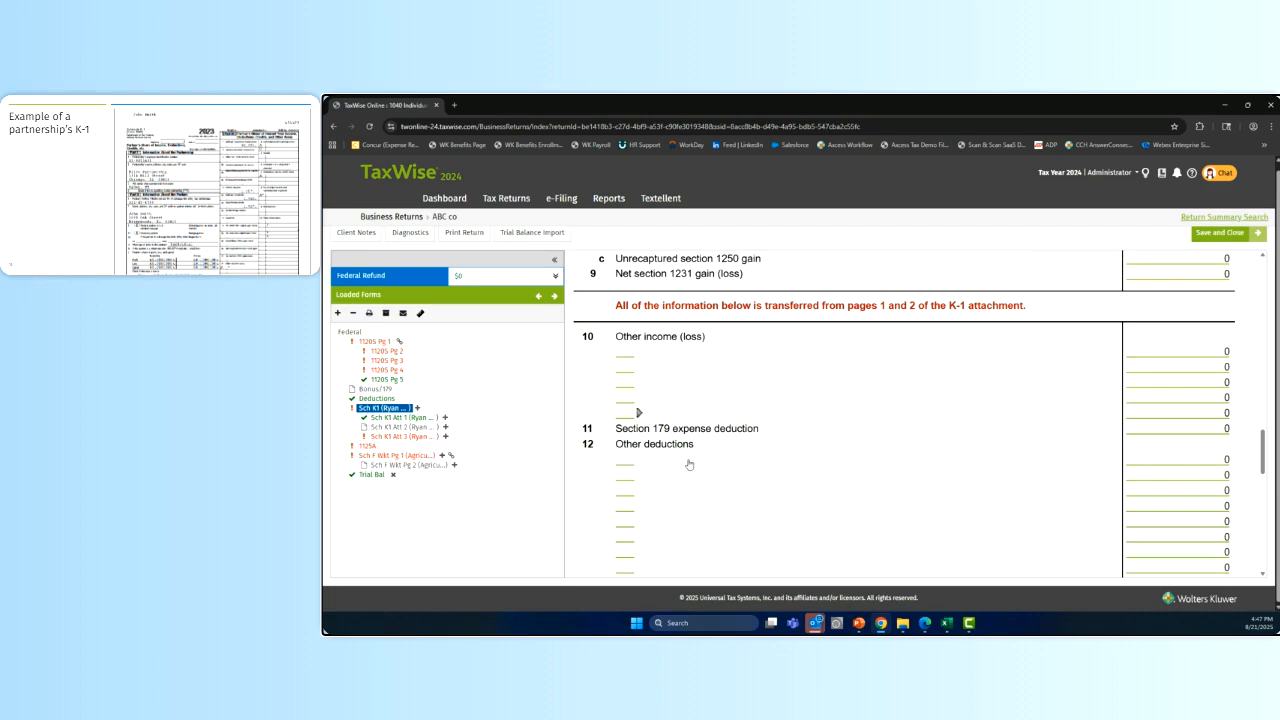
left_click(1218, 629)
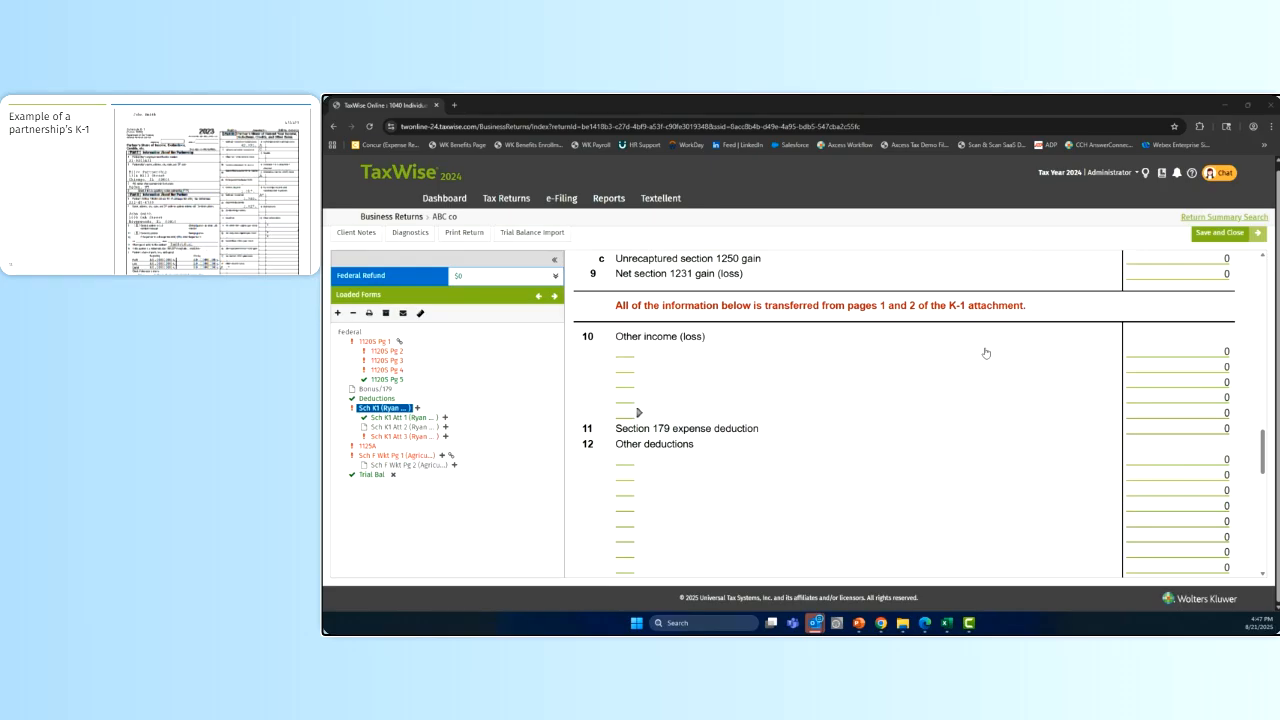
scroll(985, 352, "down", 5)
scroll(822, 375, "down", 3)
scroll(826, 379, "down", 3)
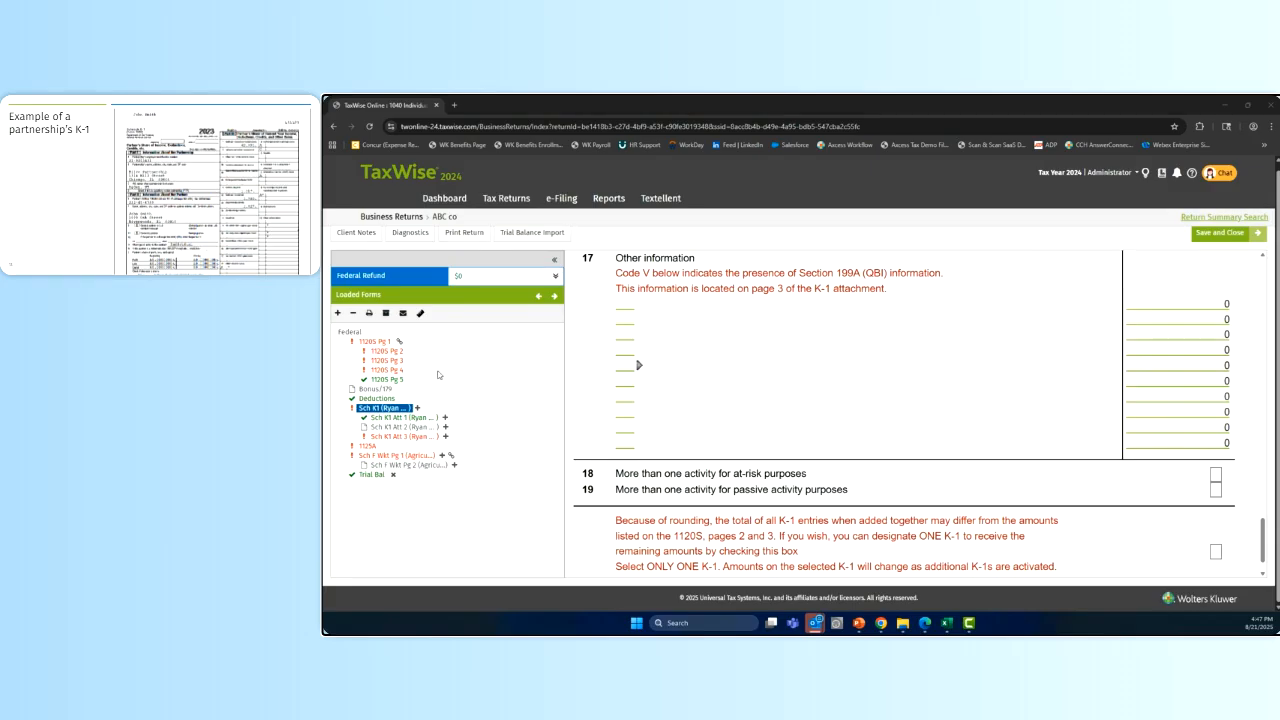
Open 1120S page 1 and examine its deduction lines, including advertising.
left_click(375, 343)
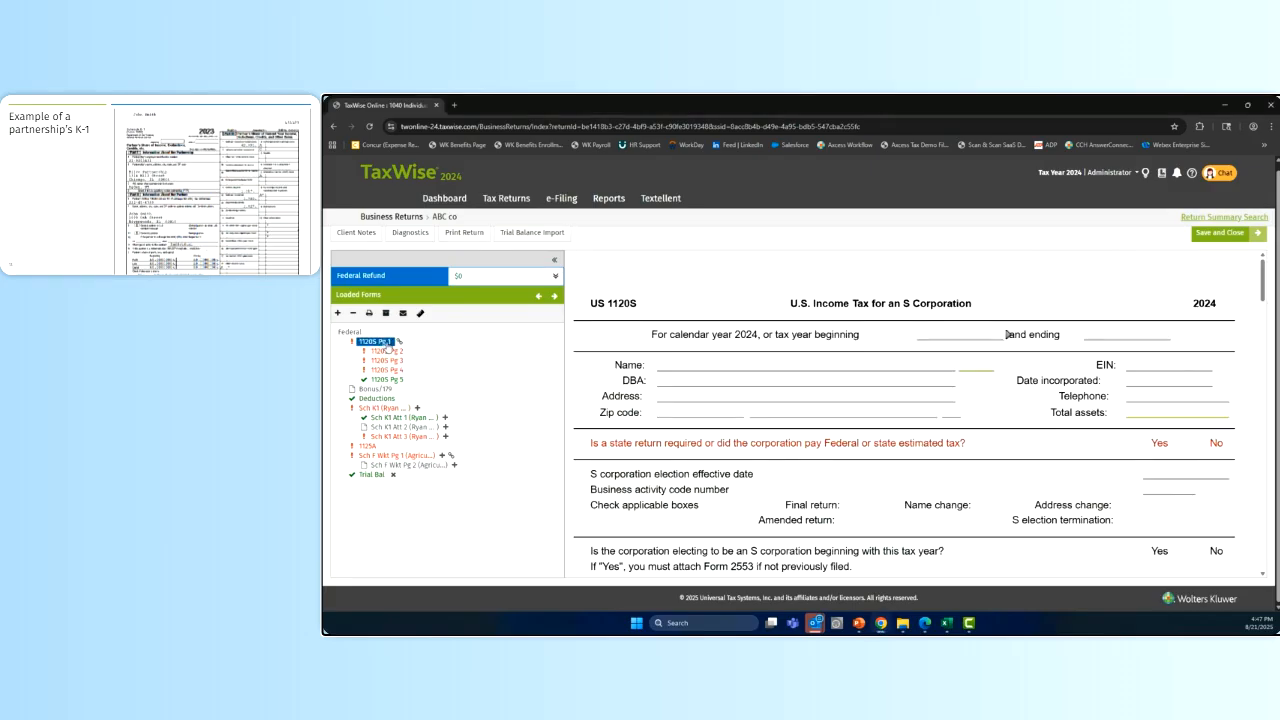
scroll(752, 357, "down", 2)
scroll(752, 357, "down", 10)
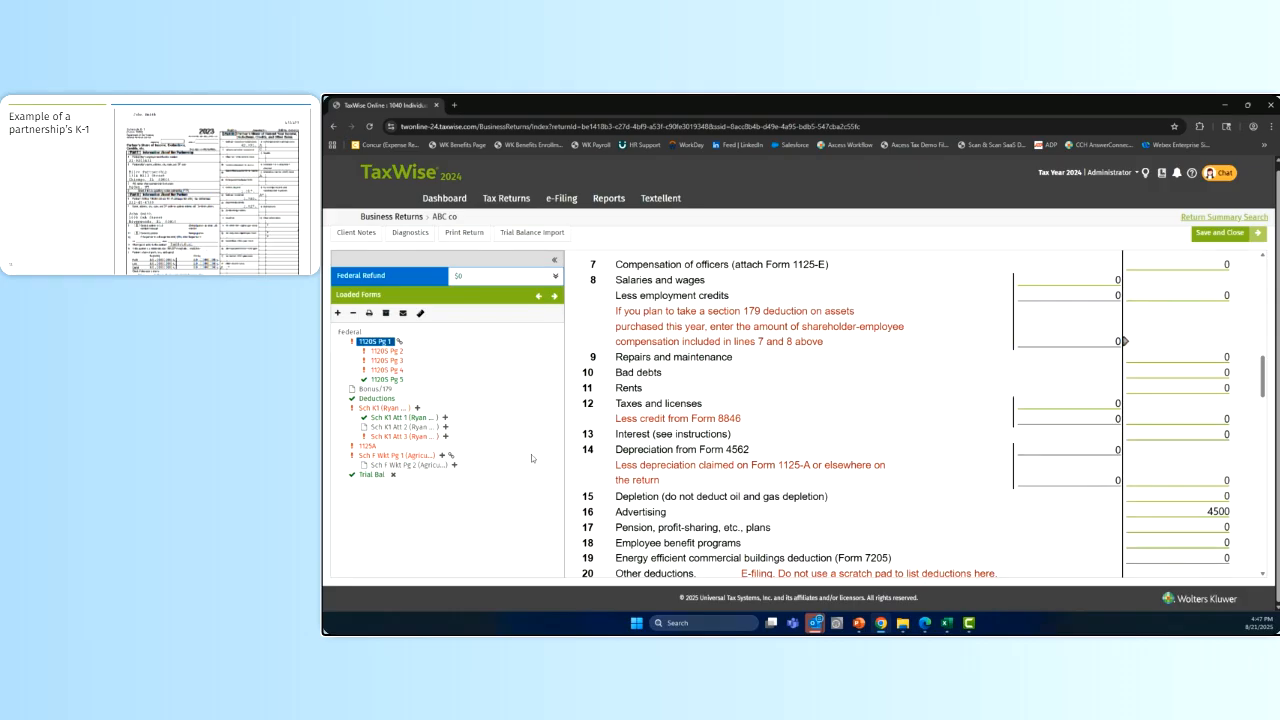
Open the End of Year Trial Balance and examine its assets, liabilities and shareholder distributions.
left_click(372, 474)
scroll(843, 406, "down", 5)
scroll(1090, 422, "up", 2)
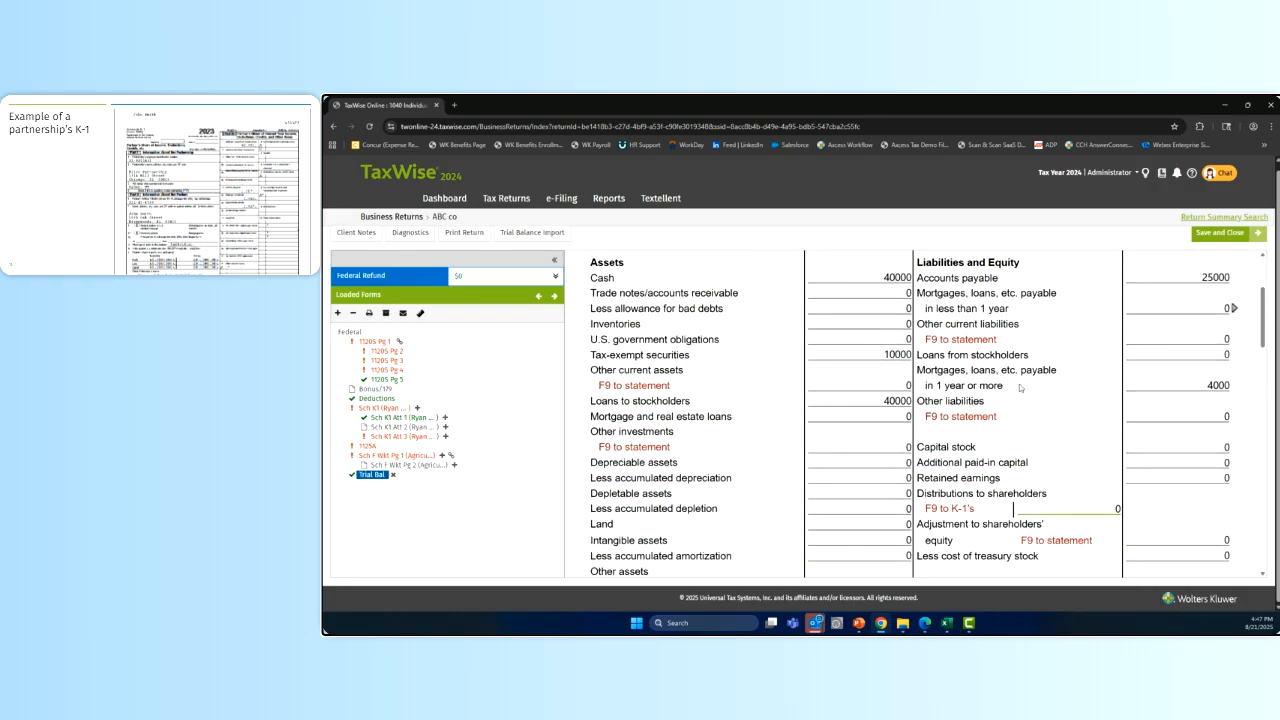
View page 1 of the K-1 attachment, and return to the Schedule K-1 to review the shareholder information and Part III income.
left_click(408, 418)
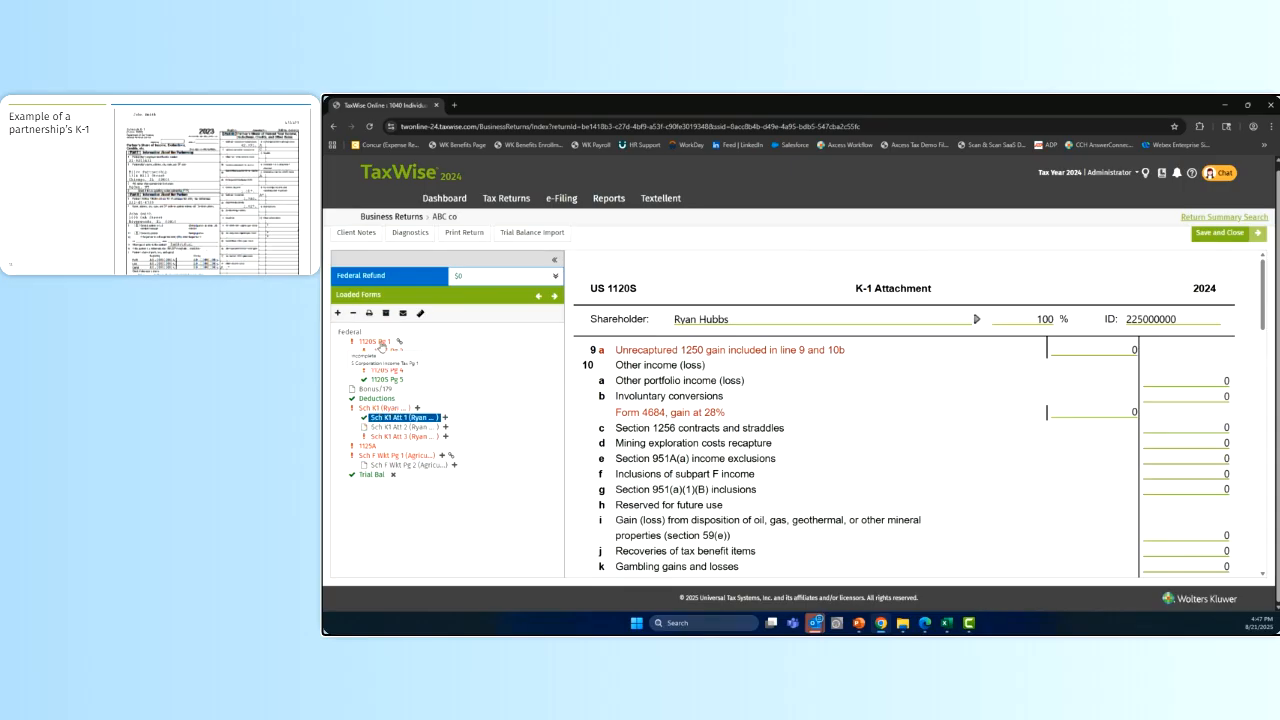
left_click(377, 343)
left_click(380, 408)
scroll(937, 378, "down", 6)
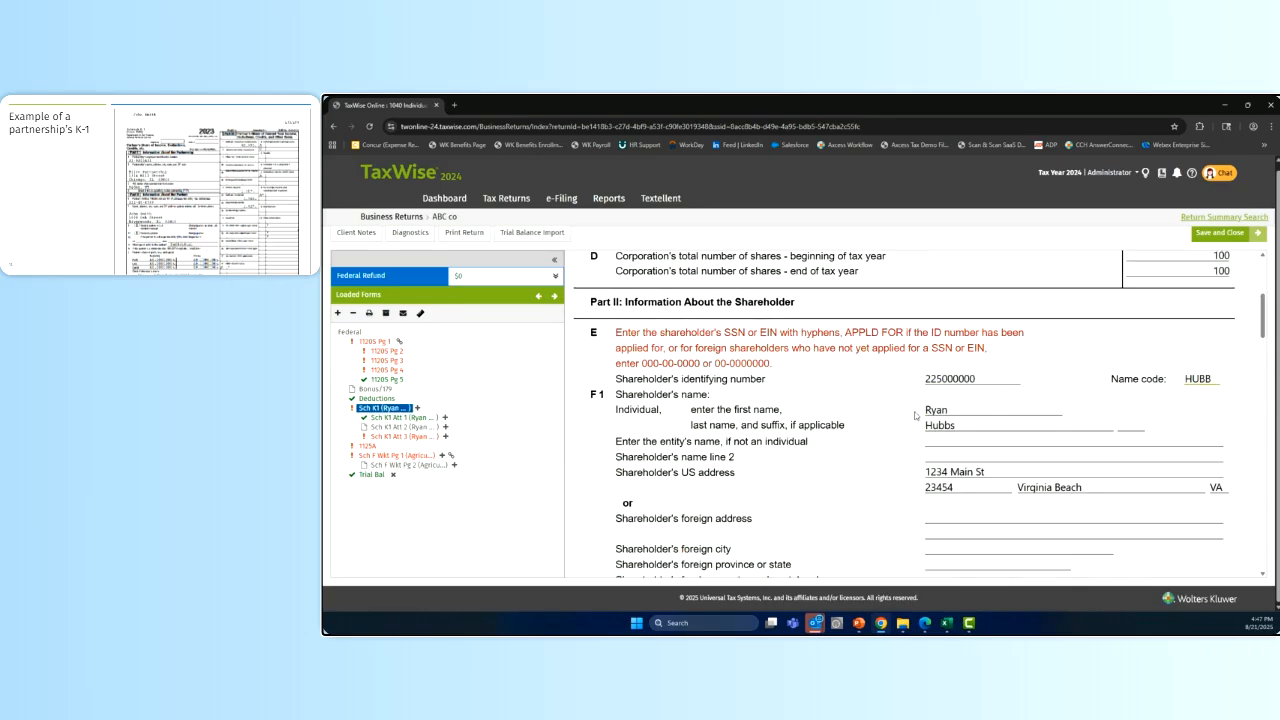
scroll(937, 378, "down", 3)
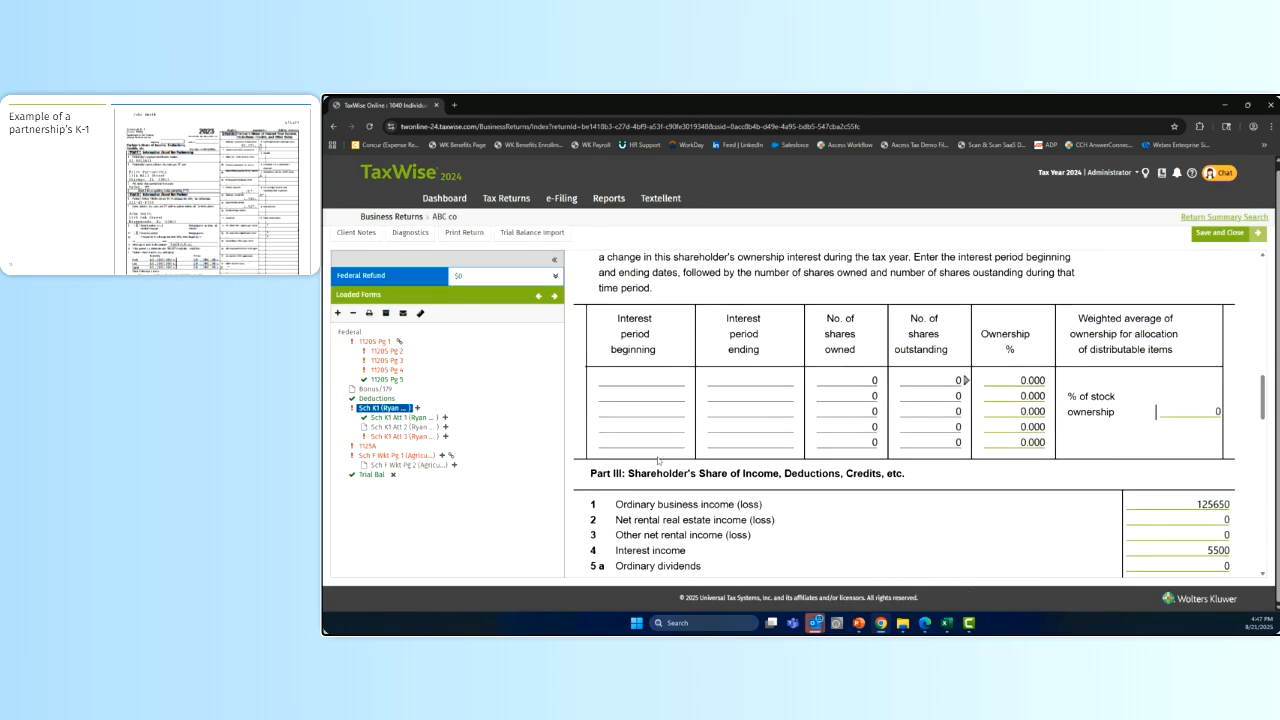
Reopen the trial balance to review its asset and liability entries, and switch to the Elite Studio presentation.
left_click(372, 474)
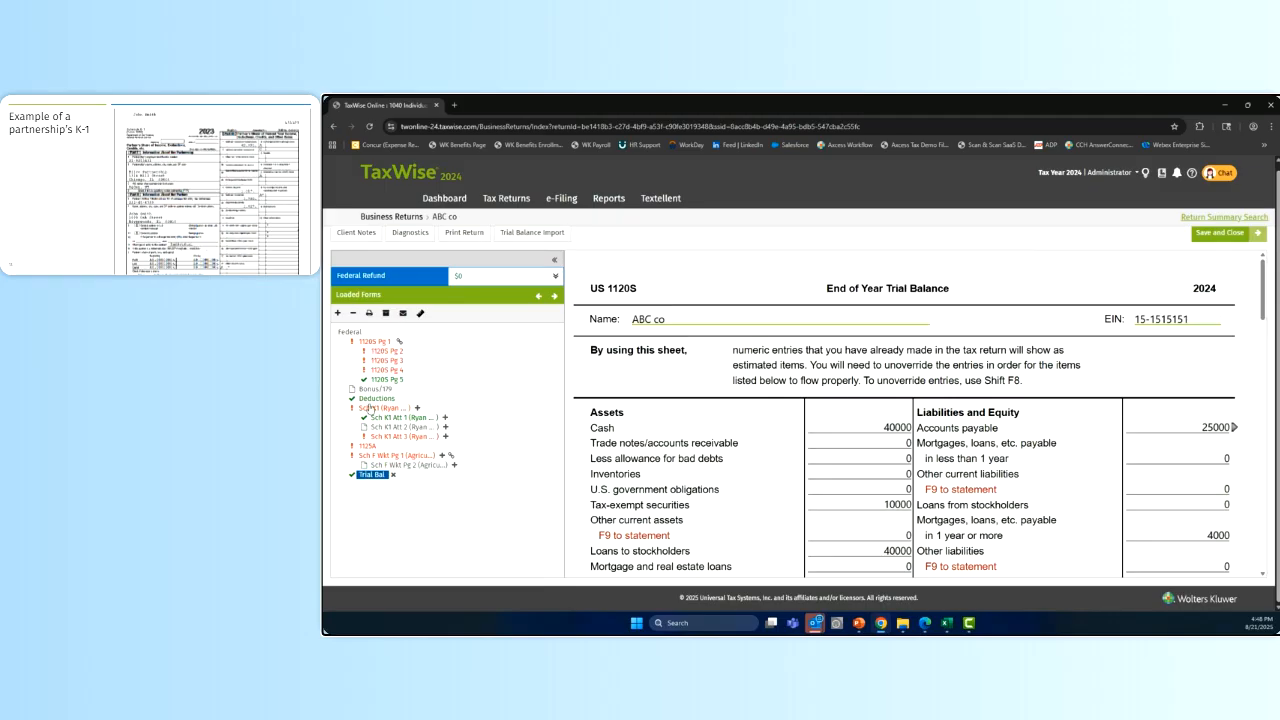
scroll(914, 427, "down", 2)
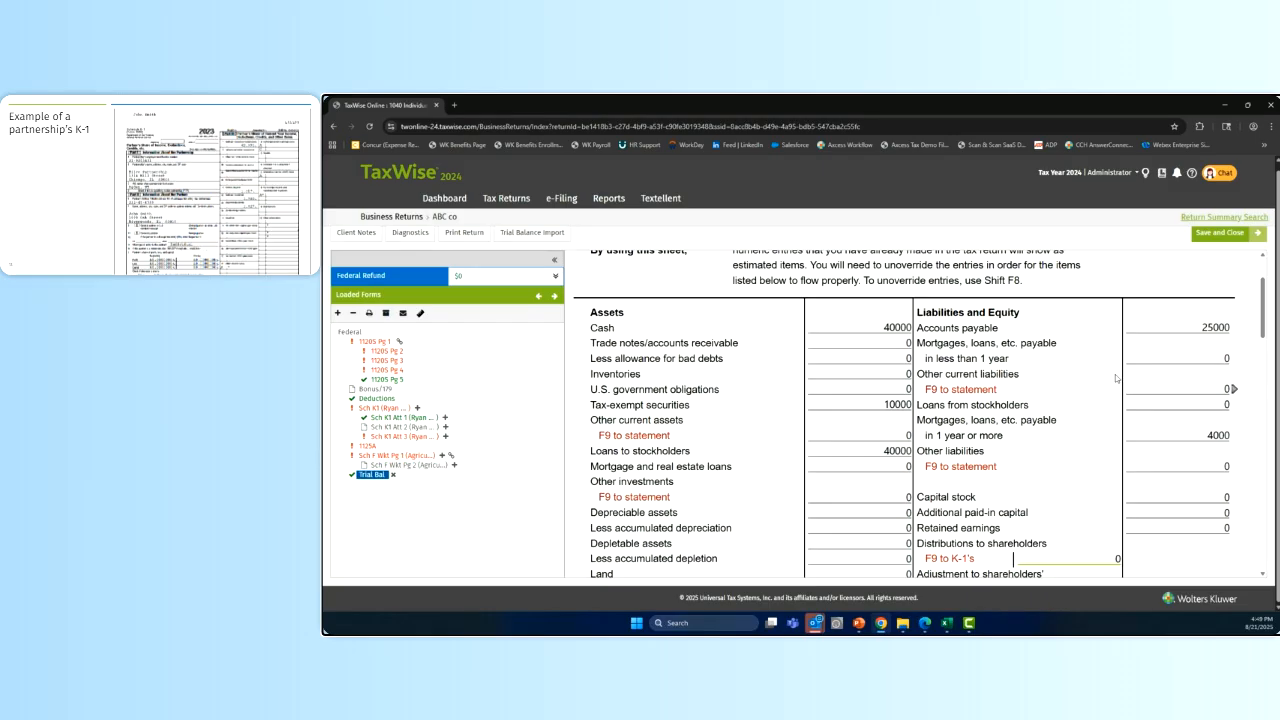
key("Up")
left_click(1225, 106)
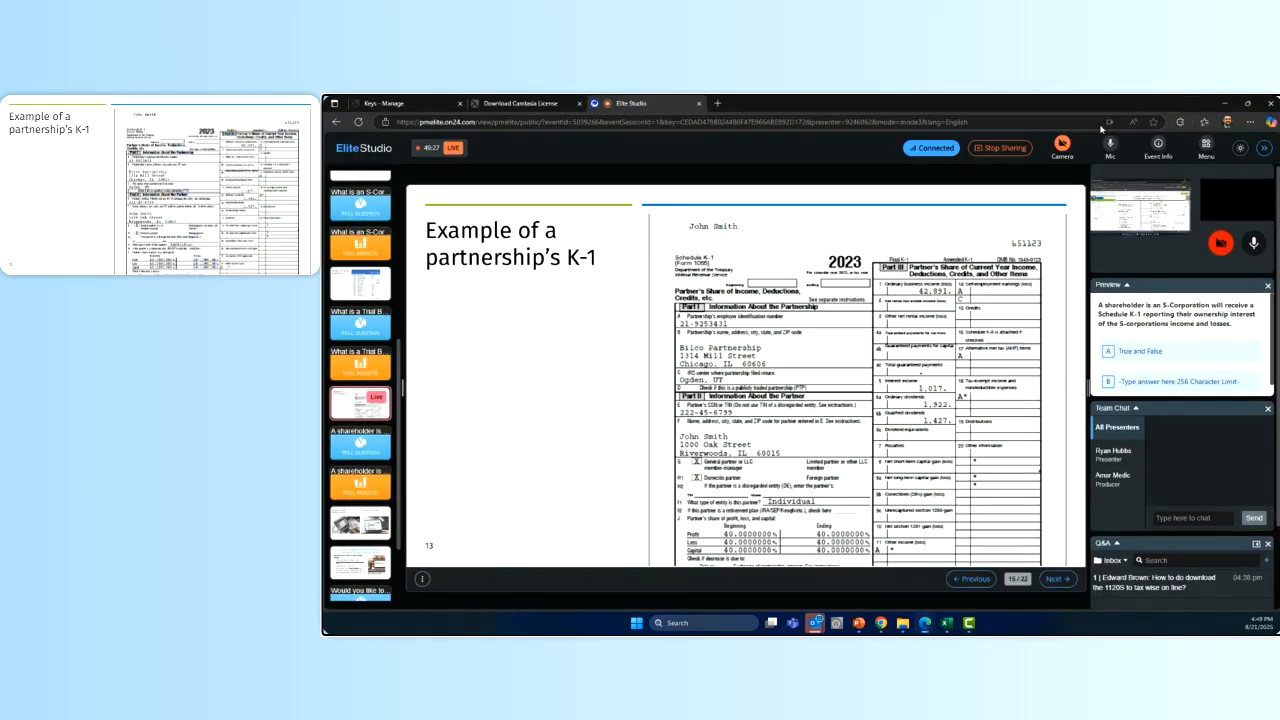